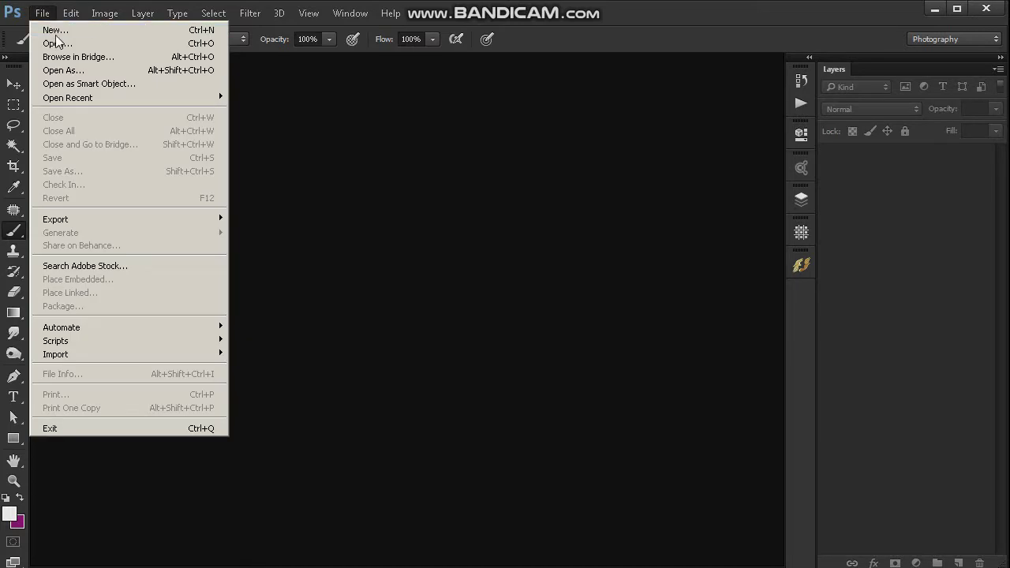
Step: Create a new 36 × 12 inch RGB document at 300 pixels/inch with a white background
click(36, 29)
click(401, 307)
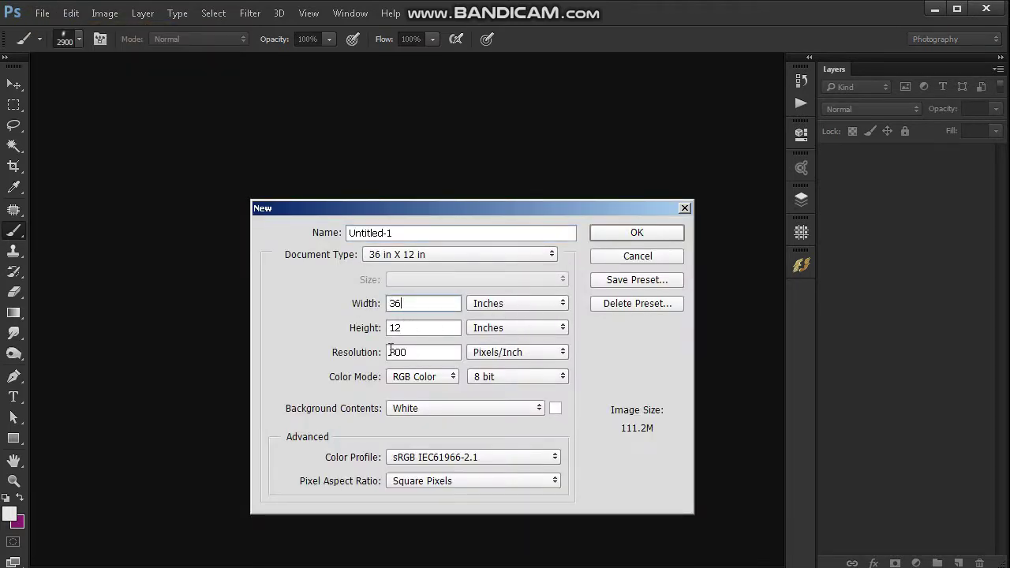
click(636, 234)
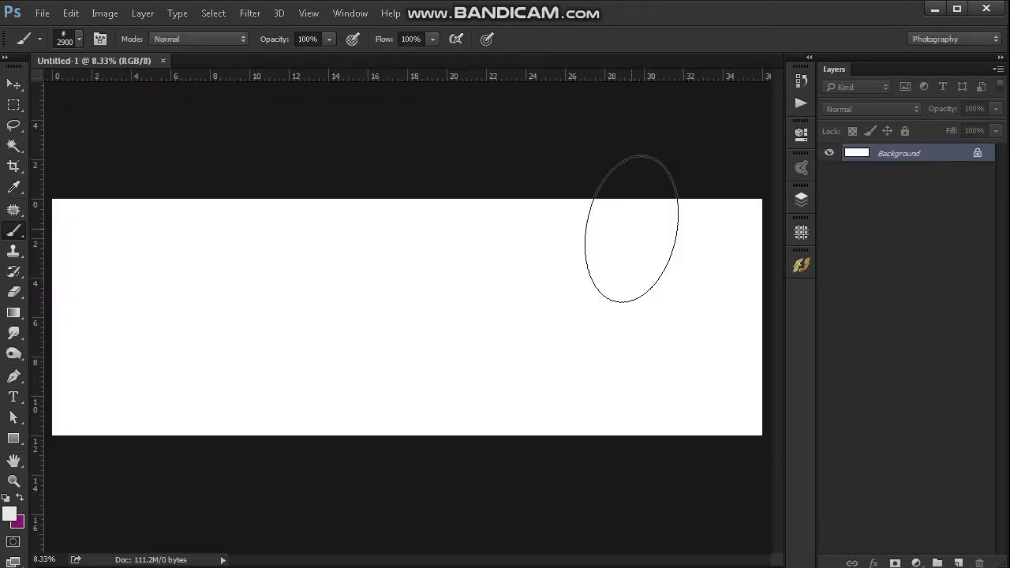
Step: Place a vertical guide at the middle of the page, at 18 inches
drag(34, 338, 406, 327)
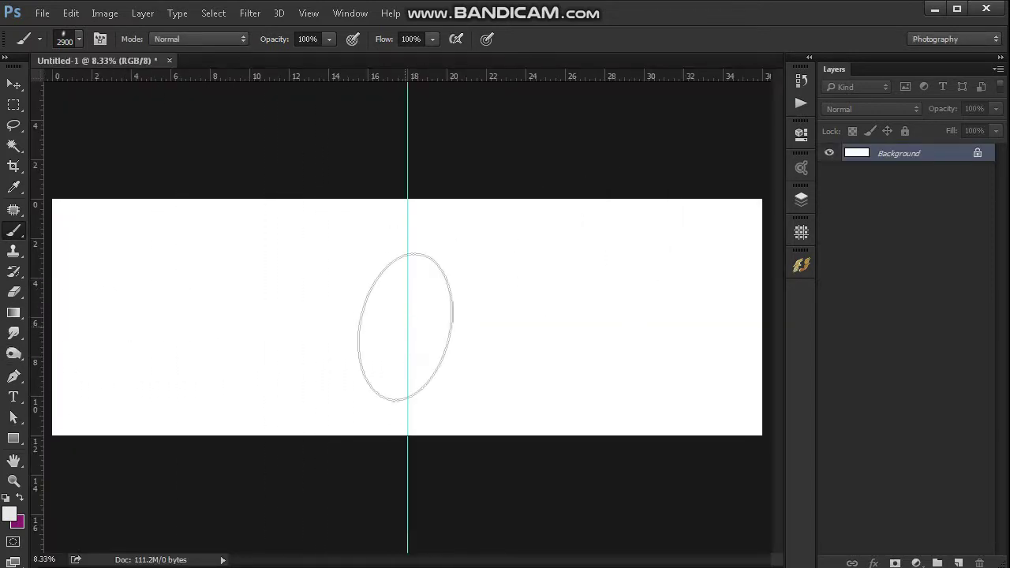
key(v)
Step: Start a new guide layout with margins enabled and existing guides cleared
click(309, 14)
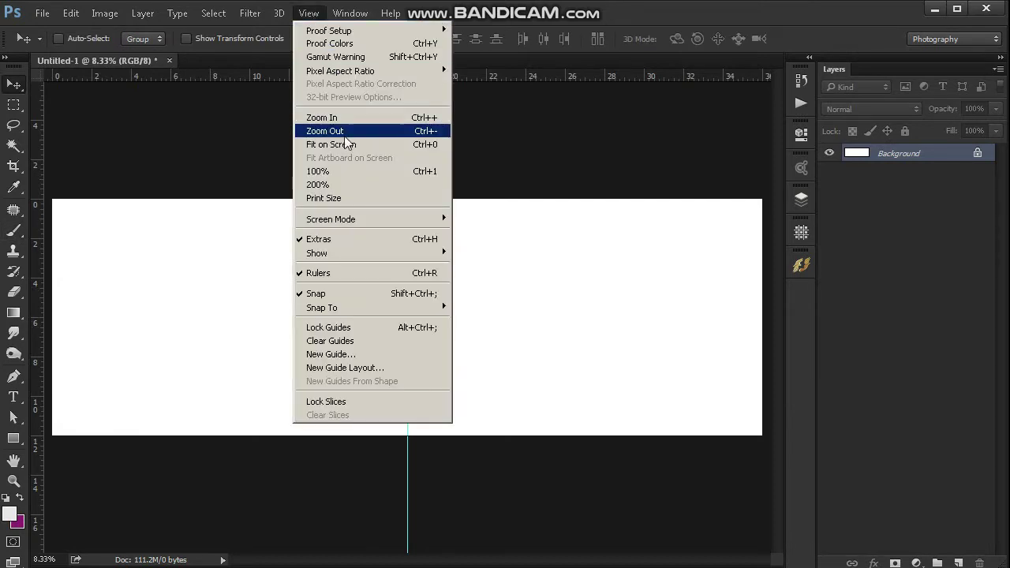
click(372, 369)
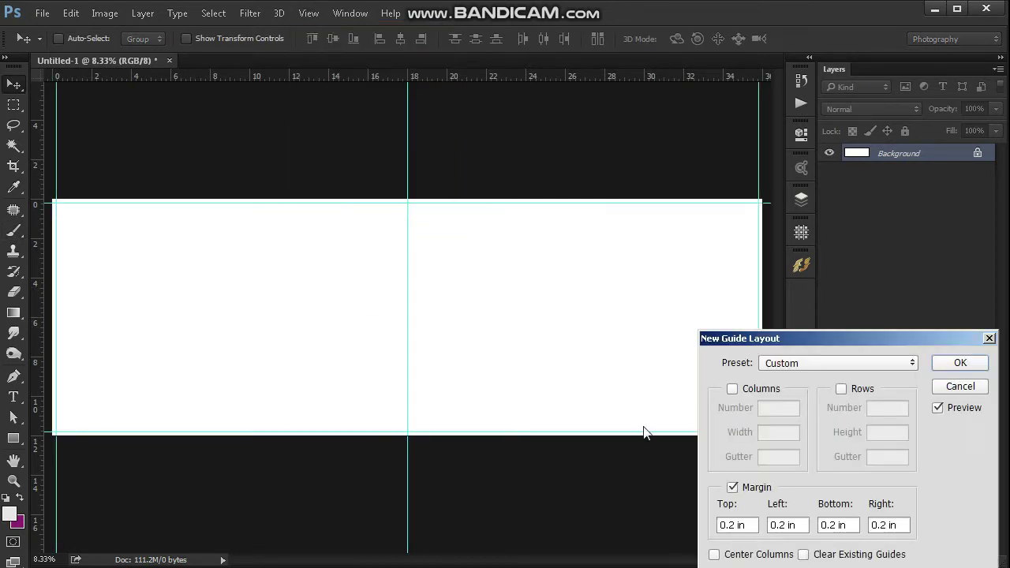
click(742, 489)
click(742, 489)
click(804, 555)
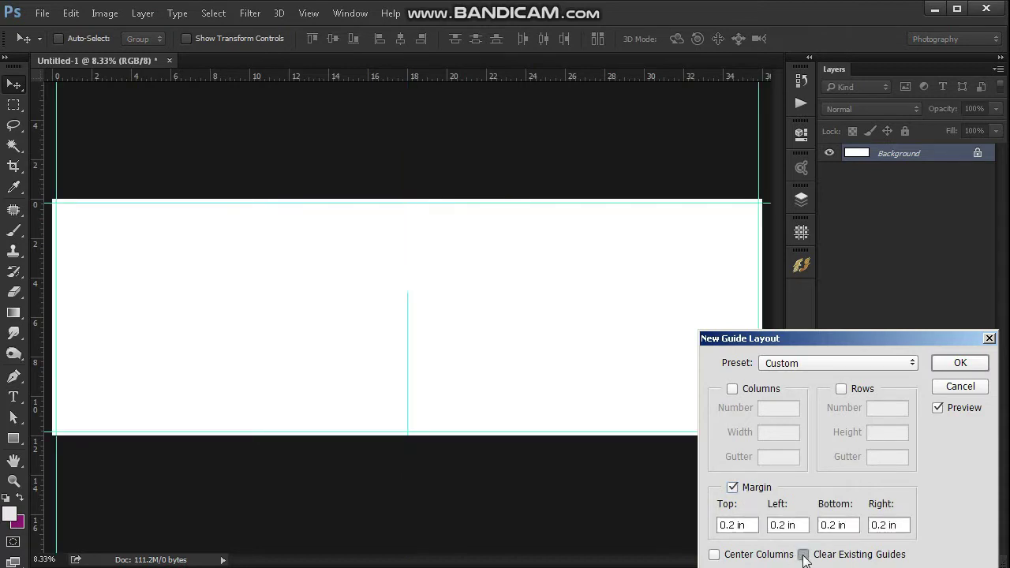
Step: Set the guide layout's top, left, bottom and right margins to 0
double_click(753, 529)
text(0)
key(Tab)
text(0)
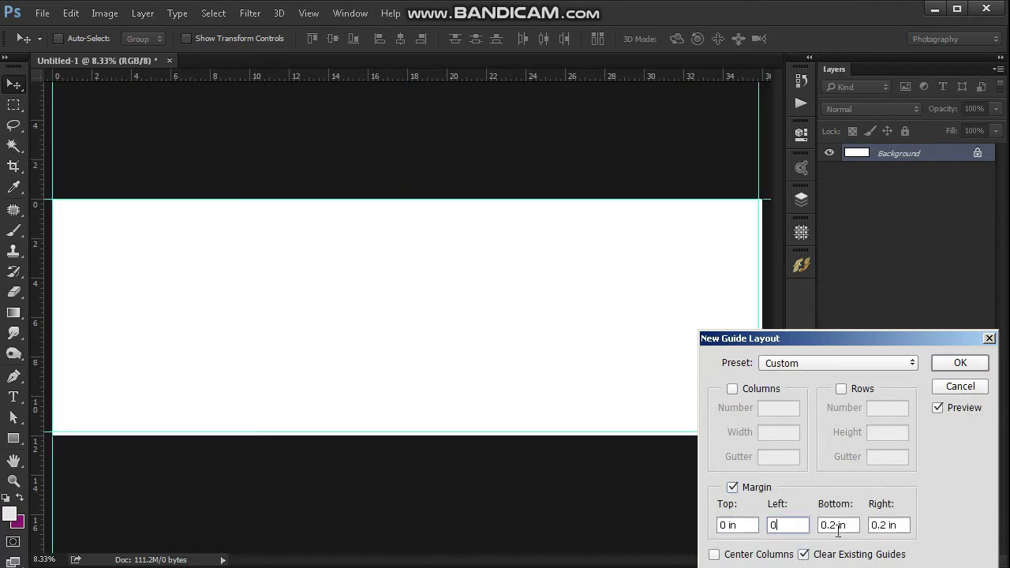
key(Tab)
text(0)
key(Tab)
text(0)
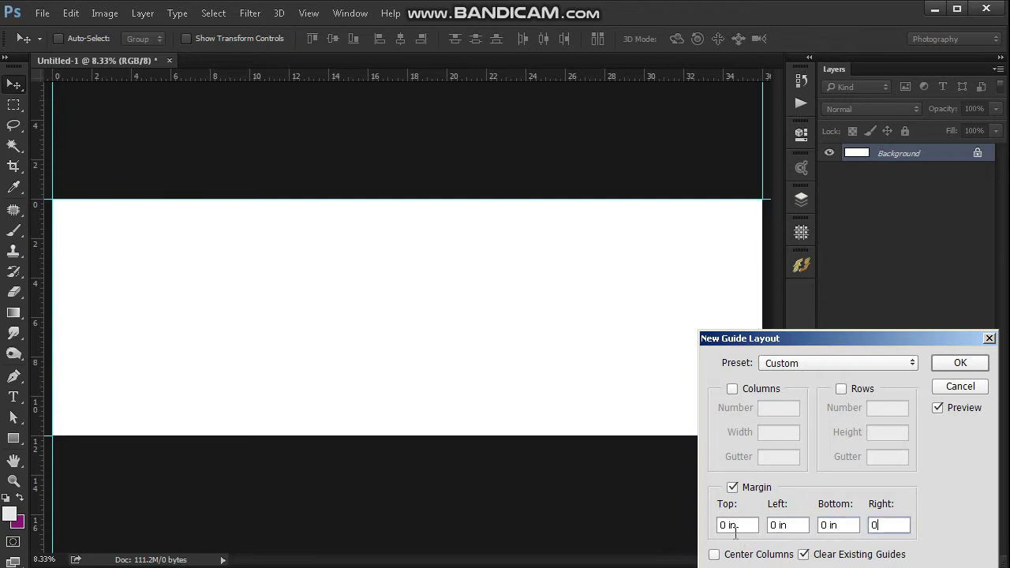
Step: Apply the guide layout with 1 in top and bottom margins, and add a vertical guide at 18 inches
key(Tab)
text(1 )
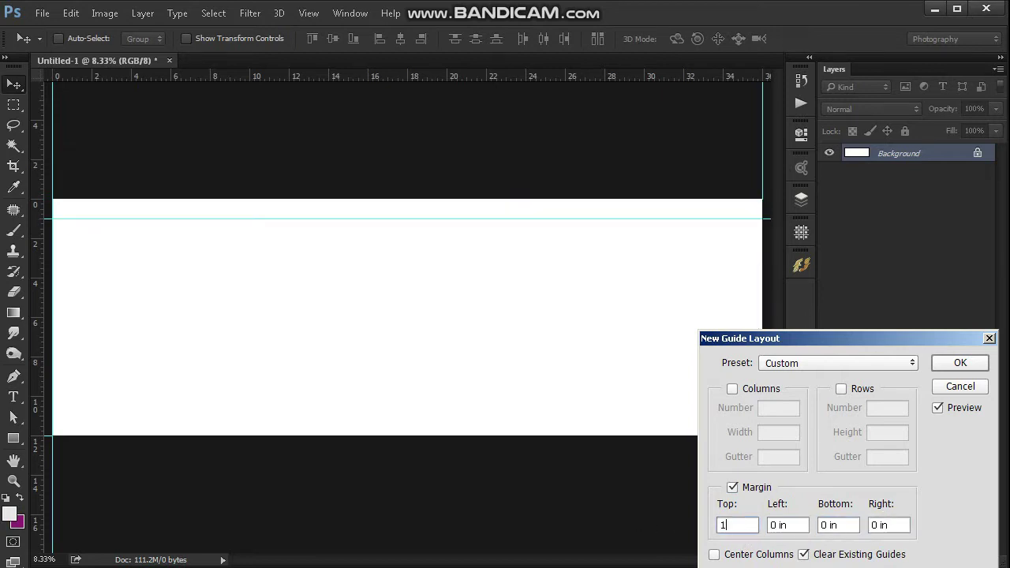
text(in)
key(Tab)
key(Tab)
text(1)
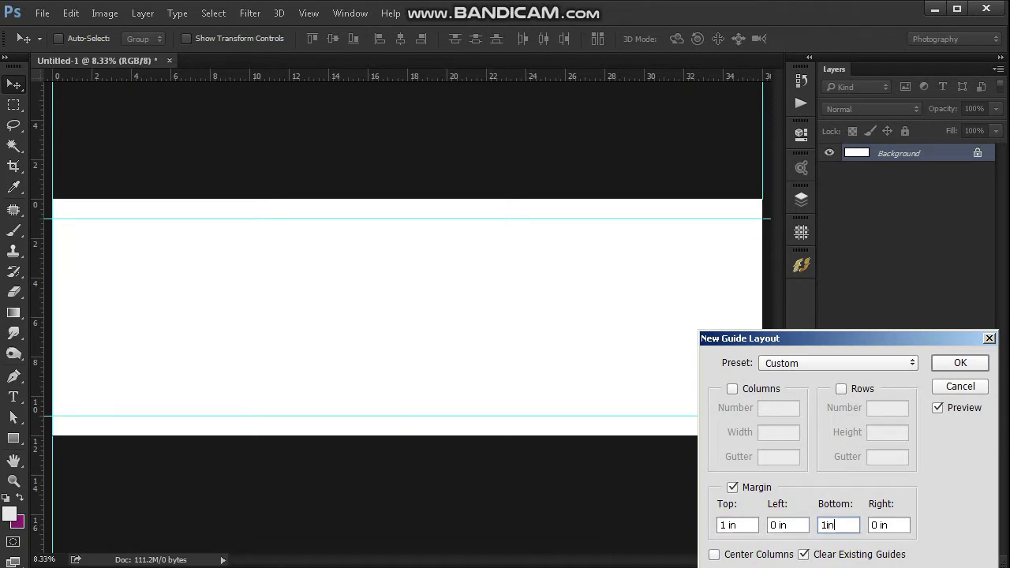
text(in)
key(Return)
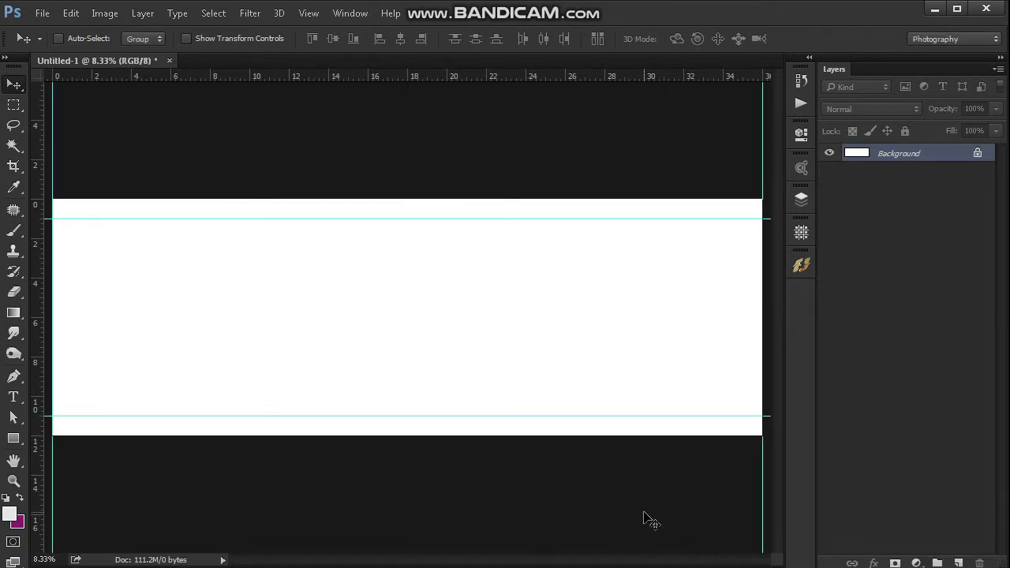
drag(44, 332, 408, 326)
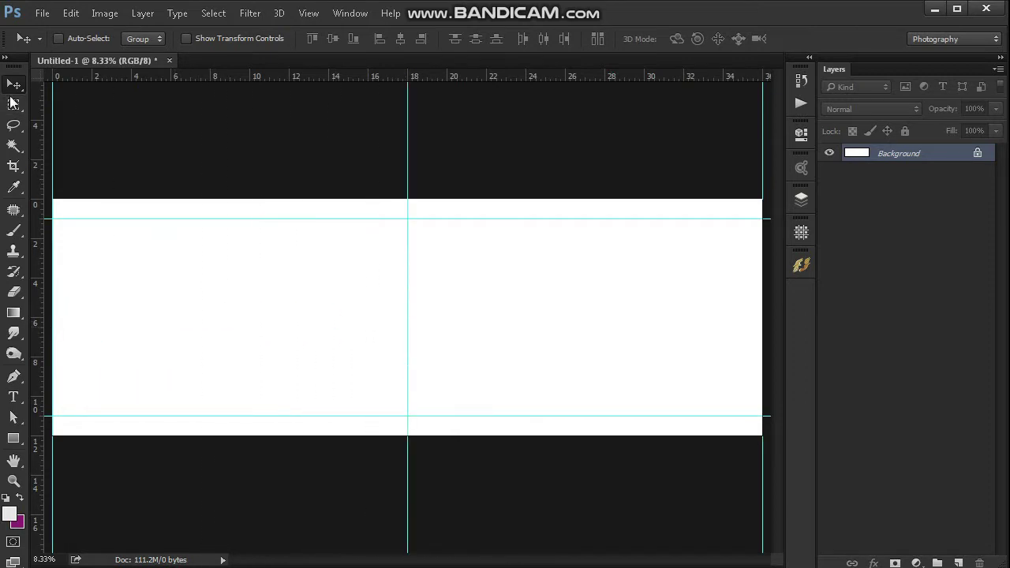
Step: Fill the area between the top and bottom margin guides with the light grey foreground color on a new layer
click(13, 104)
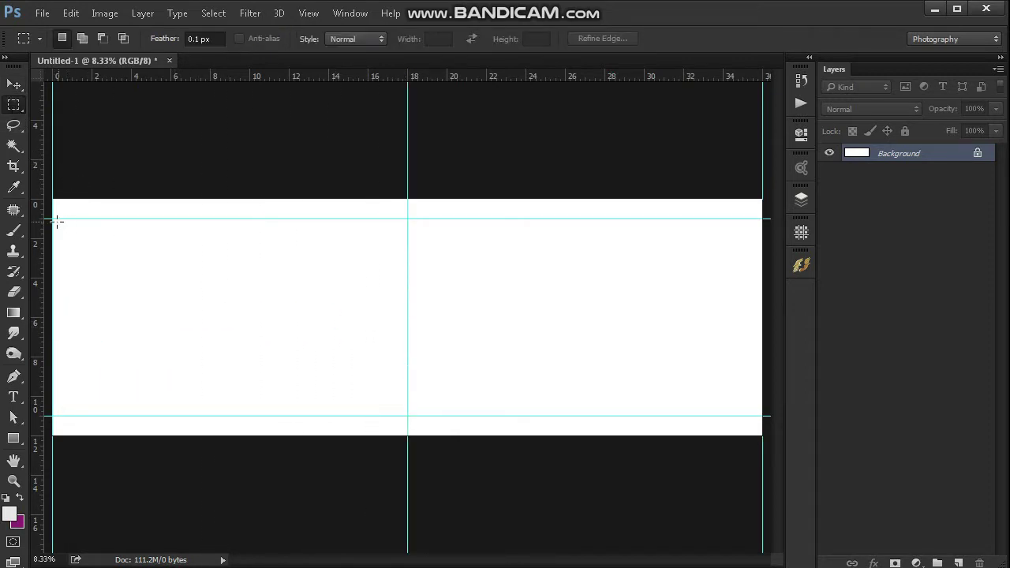
drag(52, 218, 764, 416)
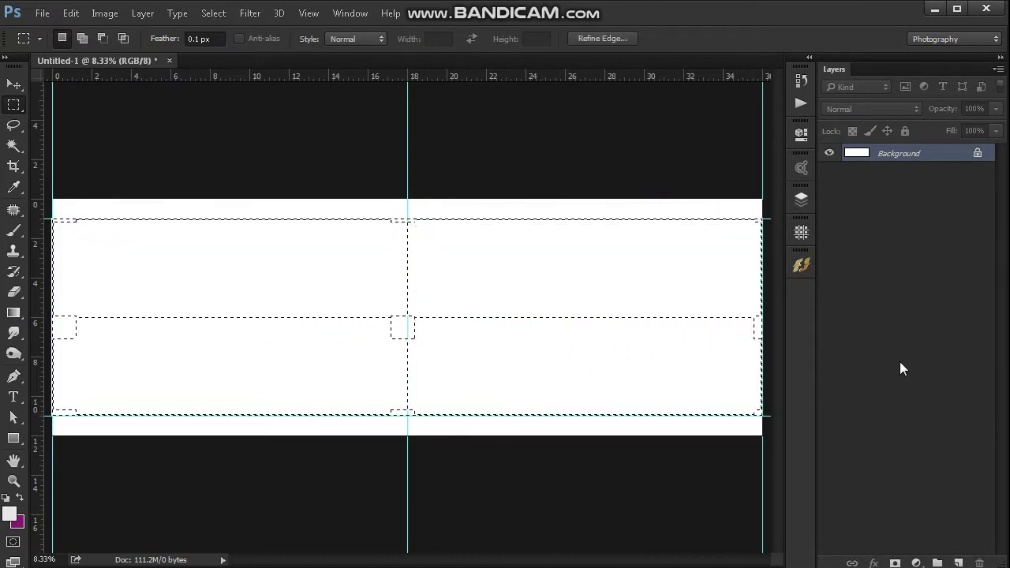
click(957, 562)
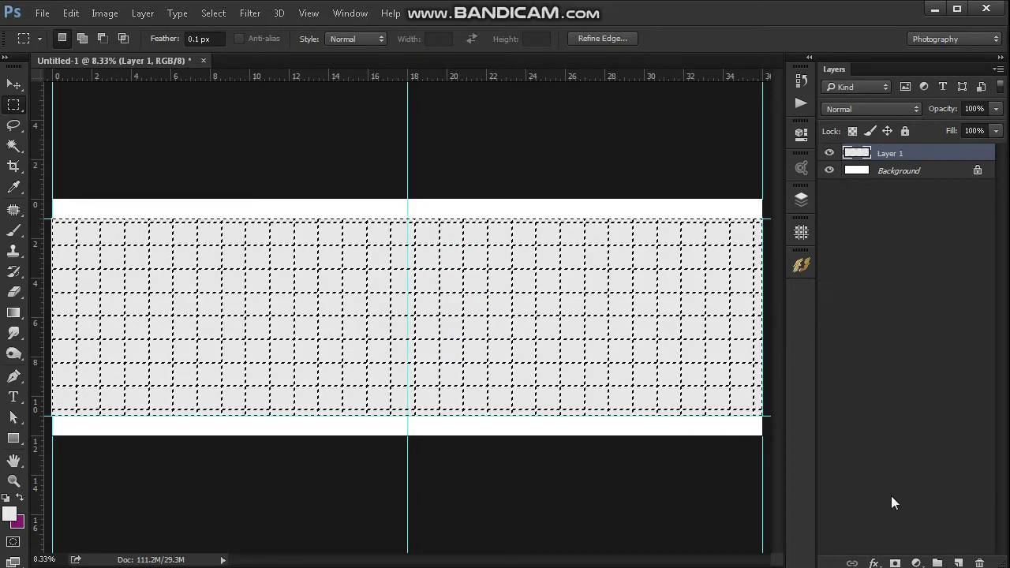
key(ctrl+d)
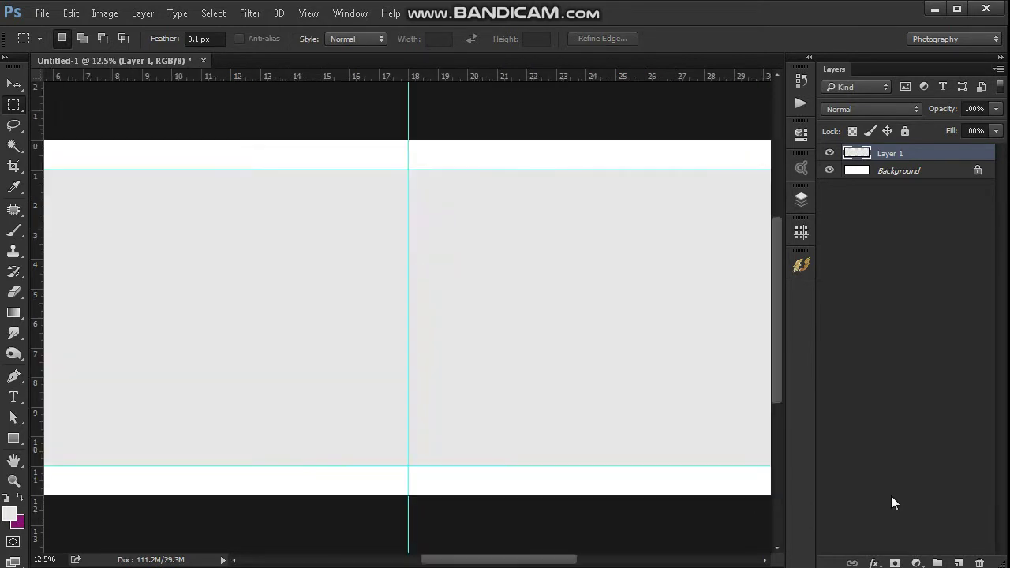
Step: Select the light grey band's layer, Layer 1, from the canvas and duplicate it
right_click(569, 342)
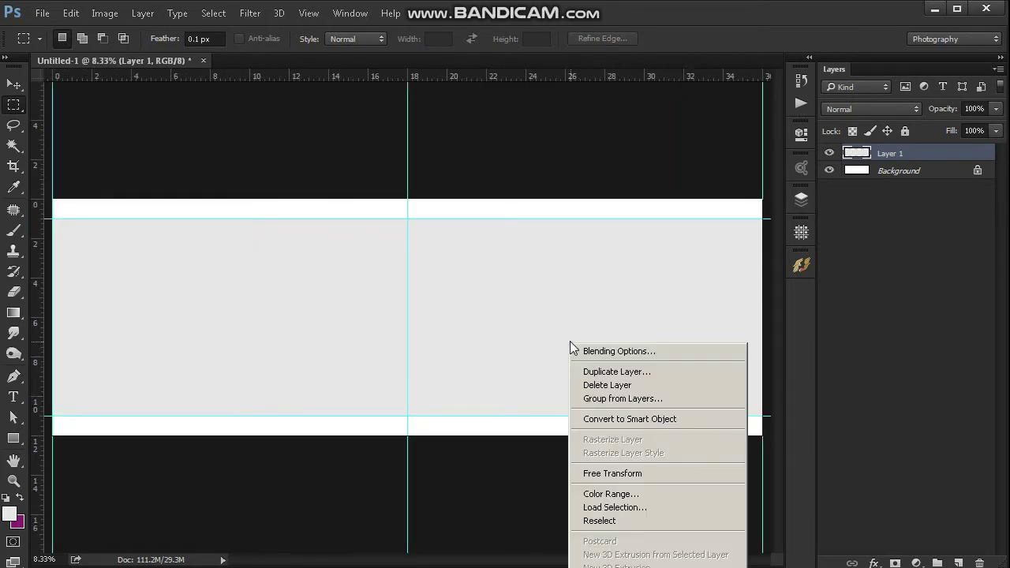
click(14, 86)
ctrl+right_click(513, 301)
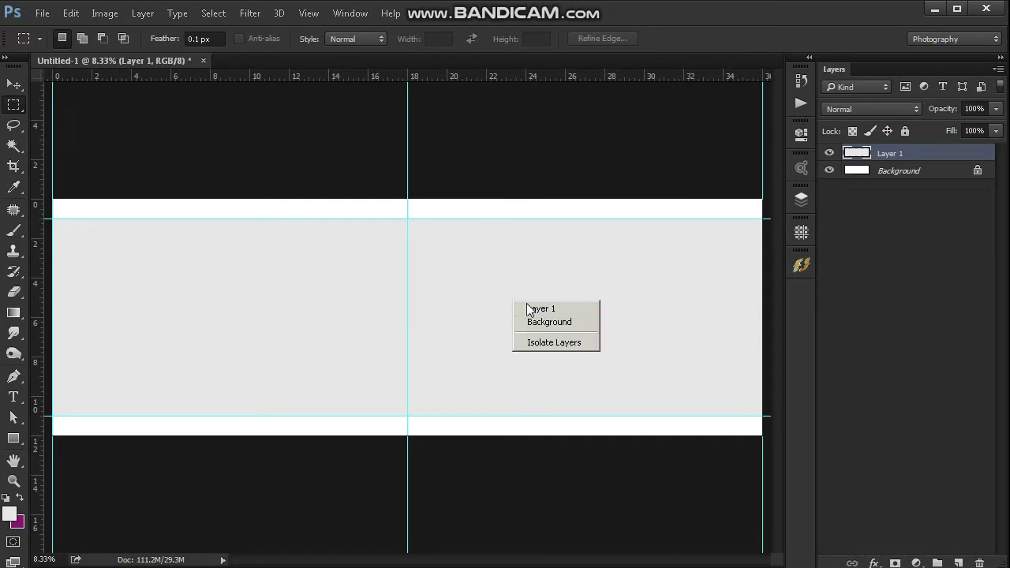
click(530, 308)
key(ctrl+j)
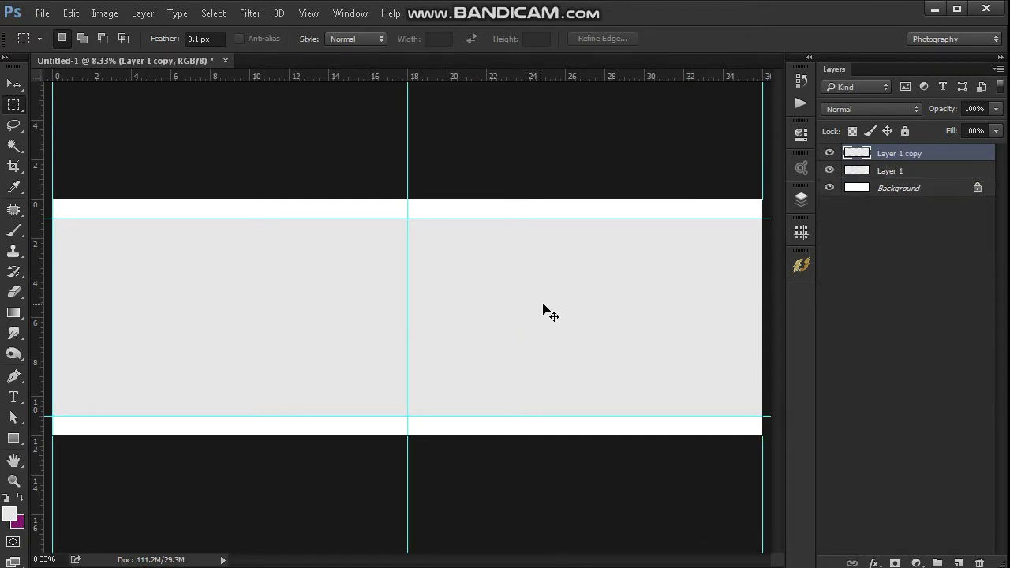
Step: Narrow the duplicated band to about 11 inches wide from the page's left edge and fill it with black
key(ctrl+t)
drag(763, 318, 295, 327)
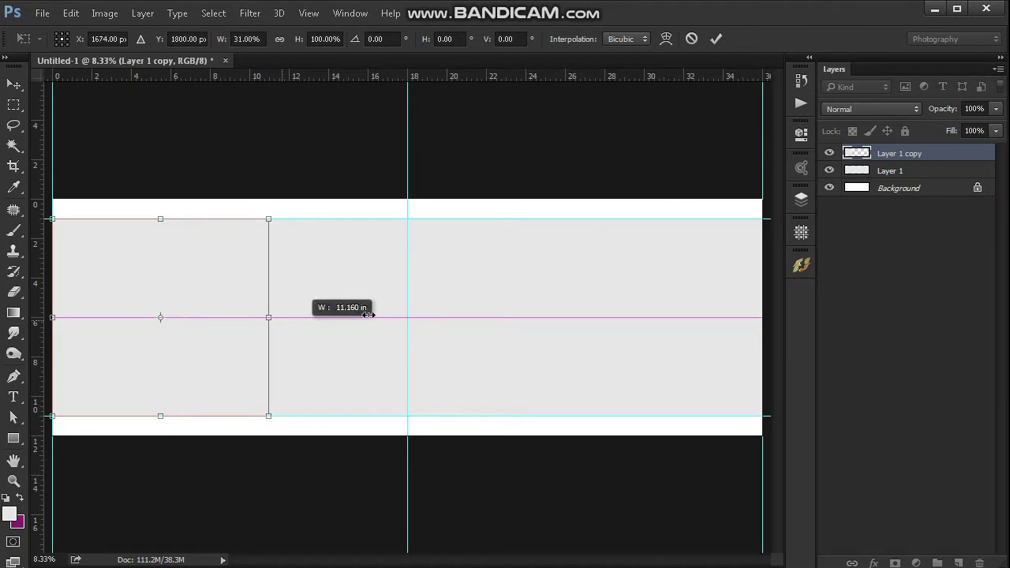
drag(368, 315, 367, 315)
click(717, 39)
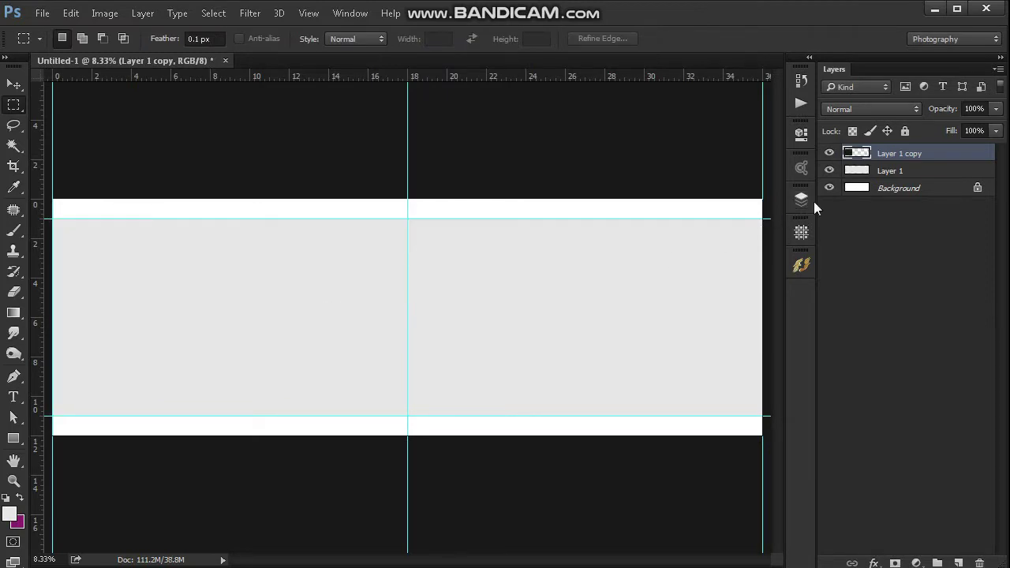
Step: Add a light grey copy of the black block with its height reduced to about 78.4% around its centre
key(ctrl+j)
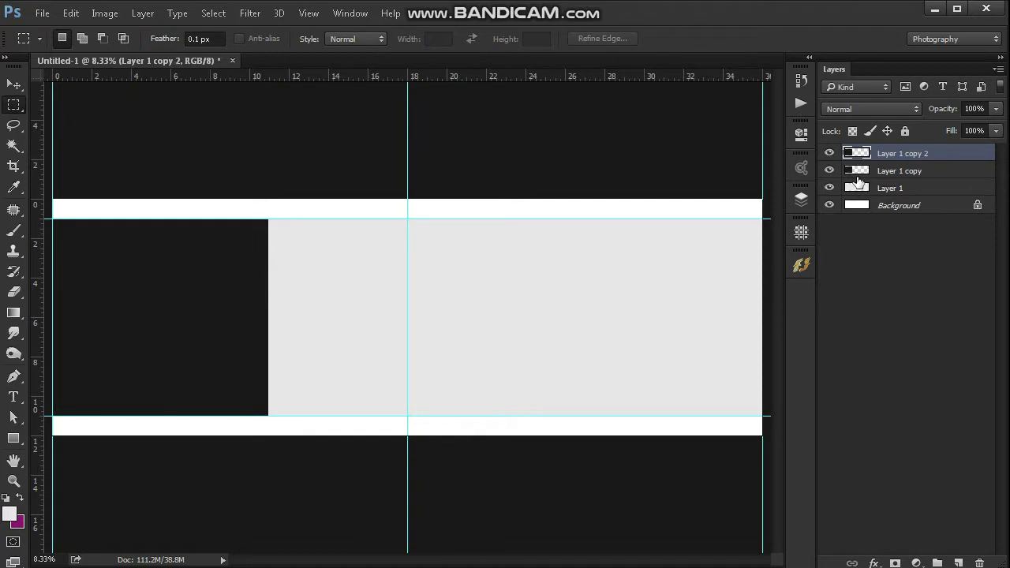
key(ctrl+t)
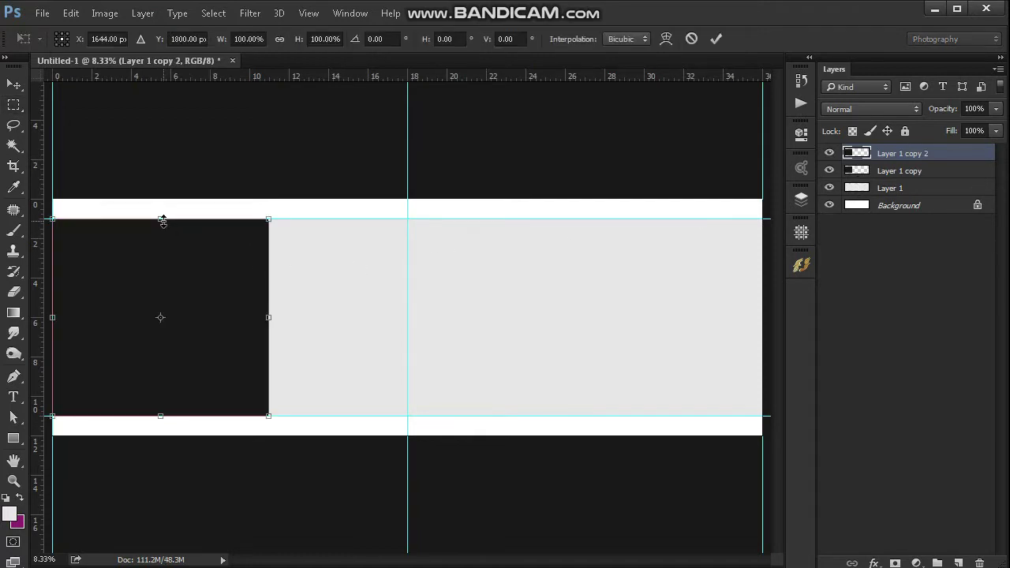
drag(162, 221, 172, 242)
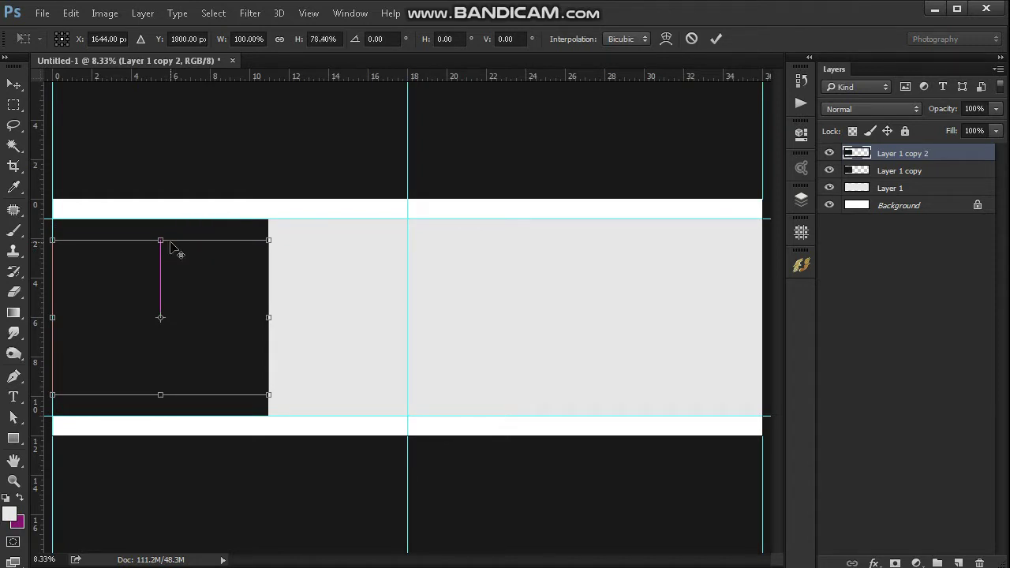
click(715, 39)
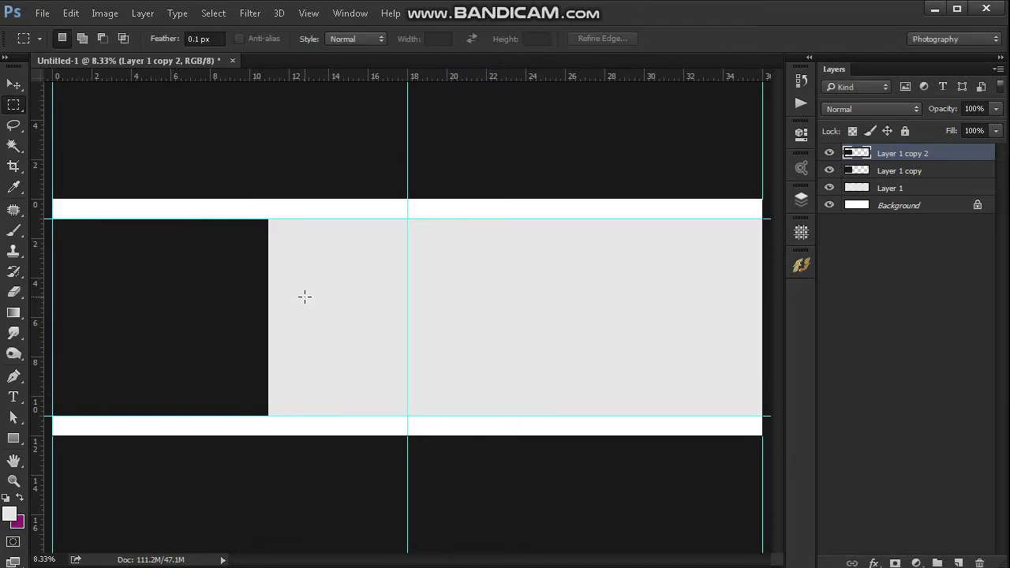
scroll(313, 282, down, 1)
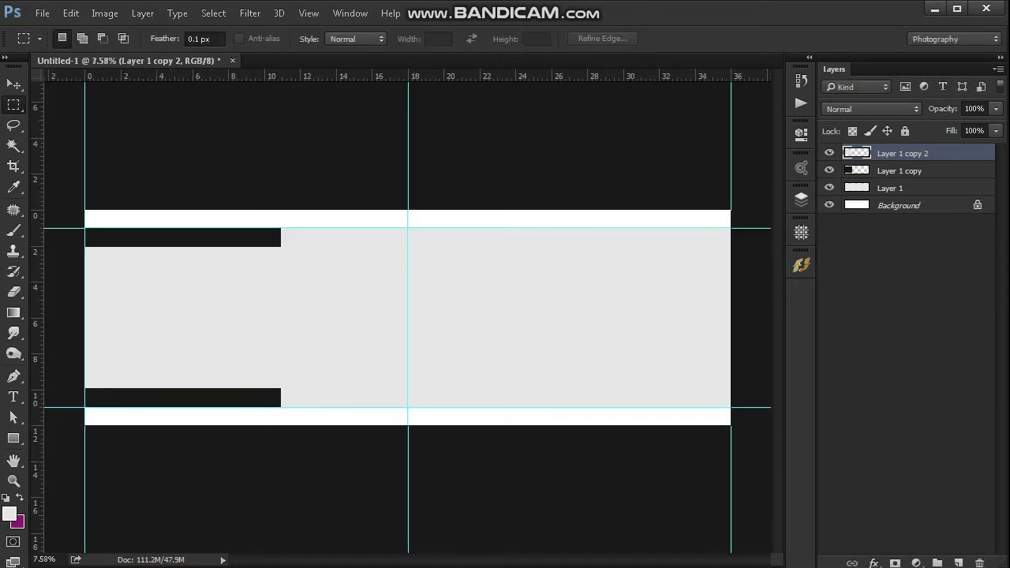
Step: Open the photo "_ANI6520 copy" from the Explorer folder in Photoshop, copy the whole image and close it
key(alt+Tab)
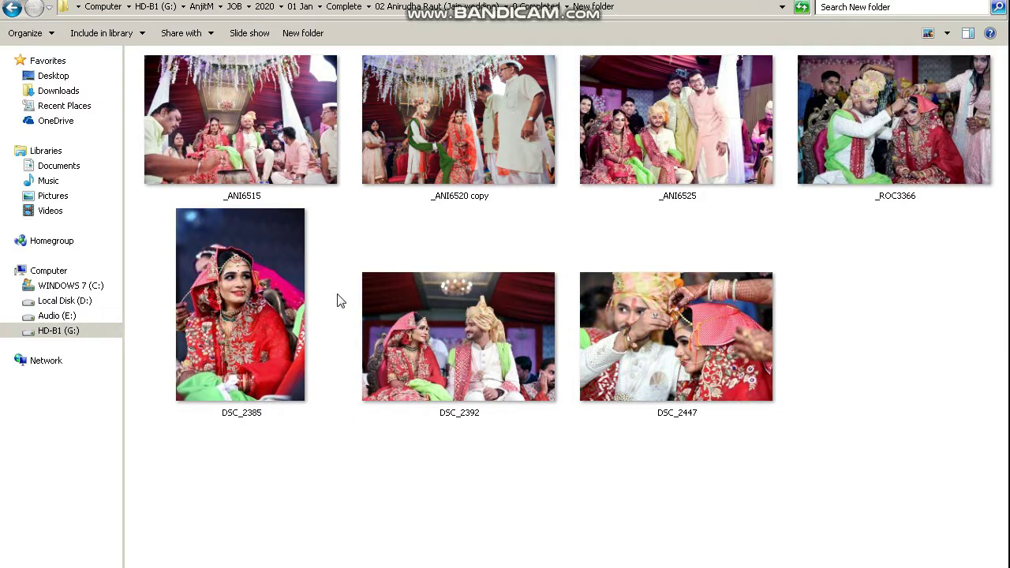
click(627, 165)
click(539, 153)
key(alt+Tab)
drag(488, 155, 555, 55)
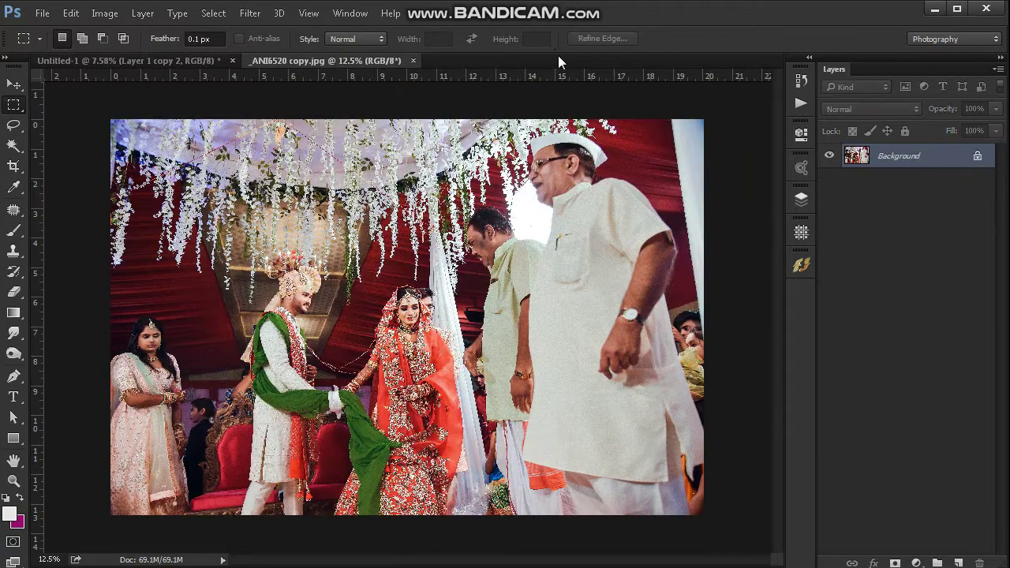
key(ctrl+a)
key(ctrl+w)
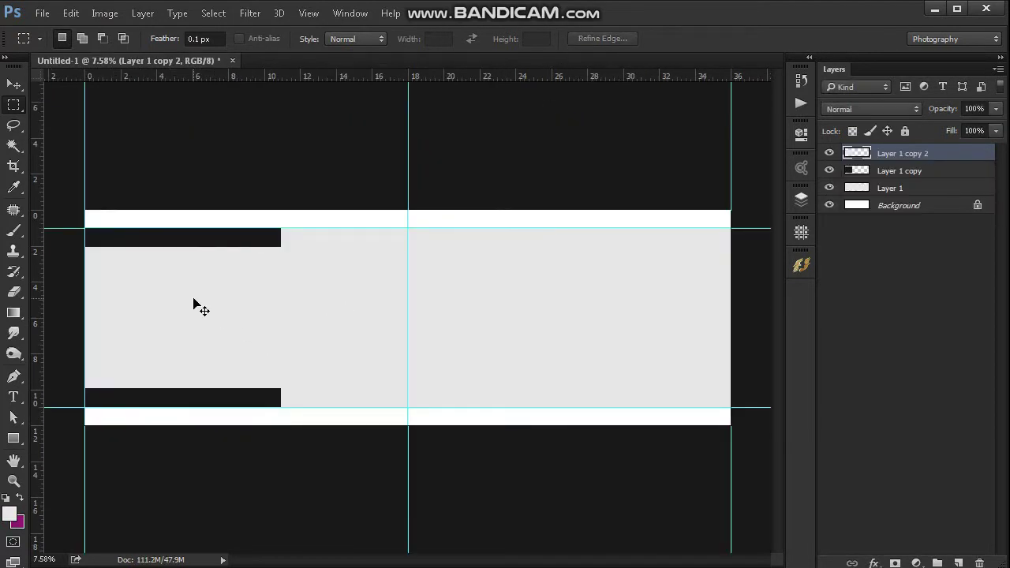
Step: Paste the photo above Layer 1 copy 2 and clip it to that light grey panel
right_click(194, 300)
click(210, 310)
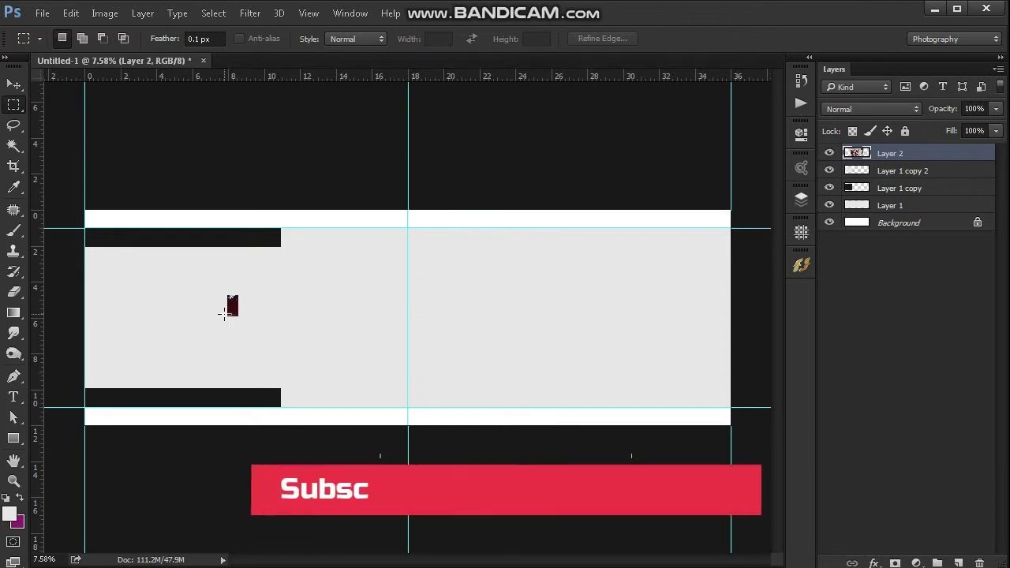
key(ctrl+alt+g)
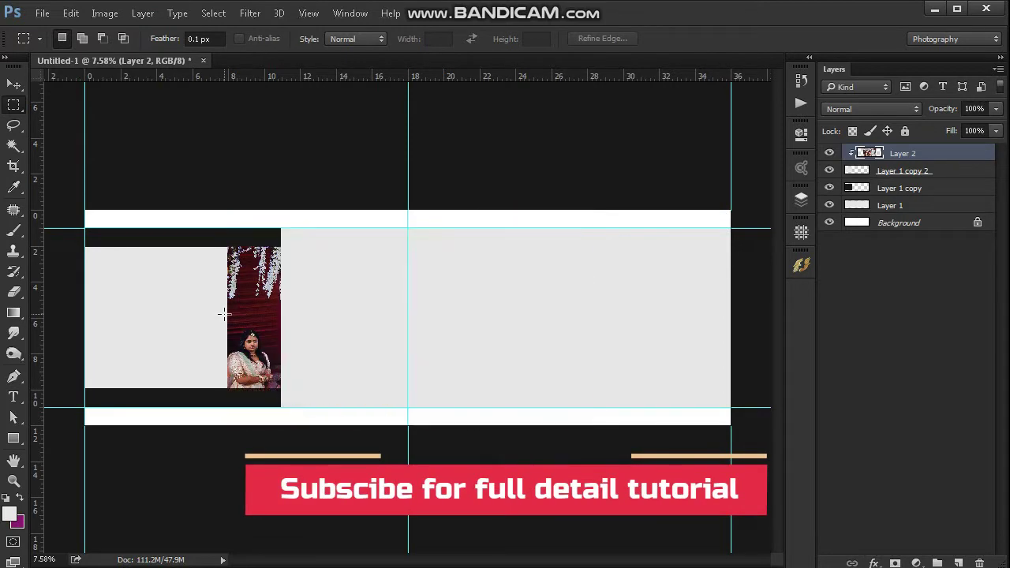
Step: Scale the pasted photo to about 59.5% and position it so that it fills the clipped panel
key(v)
drag(229, 330, 158, 336)
key(ctrl+t)
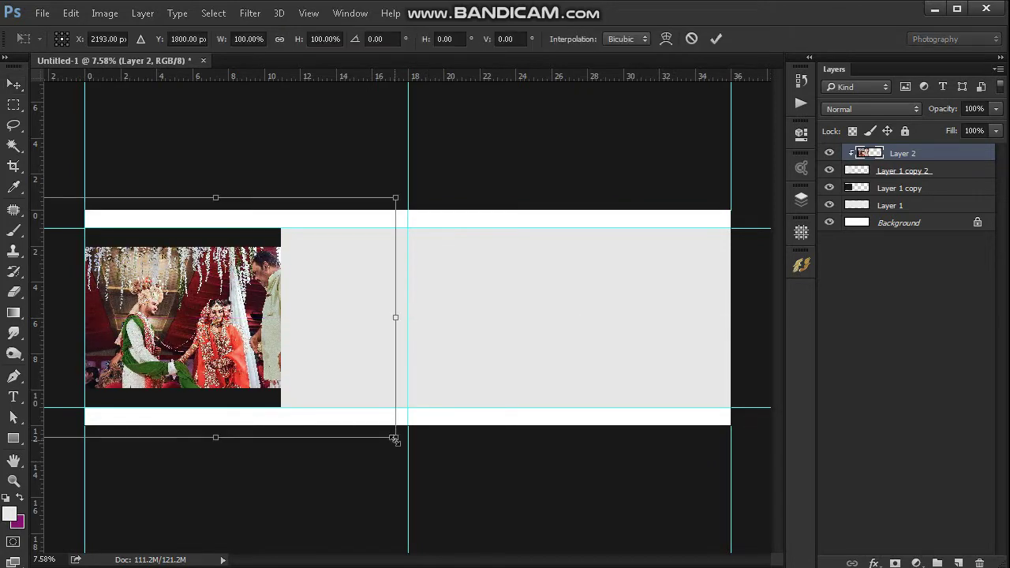
drag(395, 439, 276, 375)
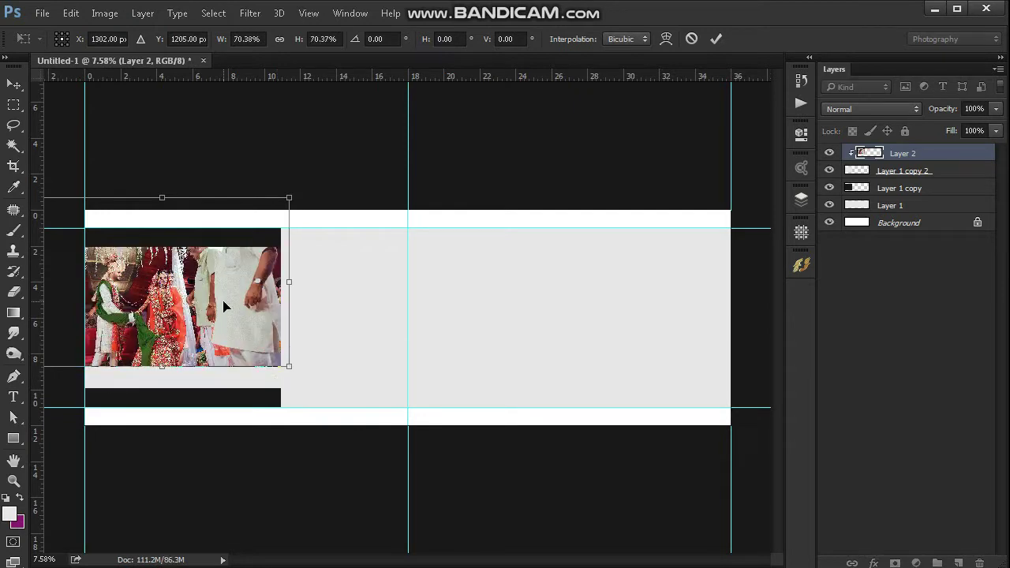
key(ctrl+minus)
drag(264, 340, 268, 345)
key(ctrl+space)
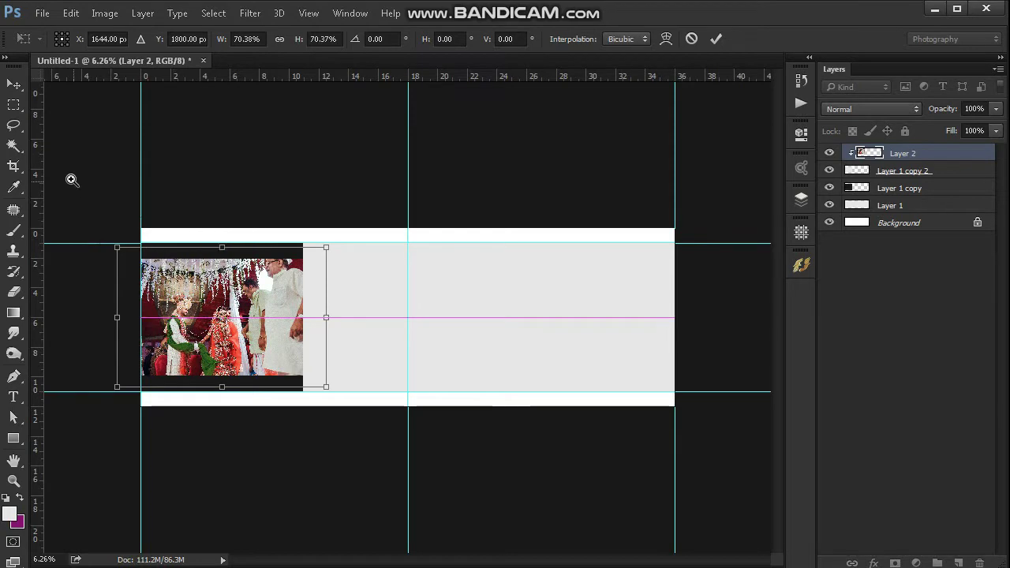
drag(69, 180, 319, 379)
scroll(394, 246, down, 2)
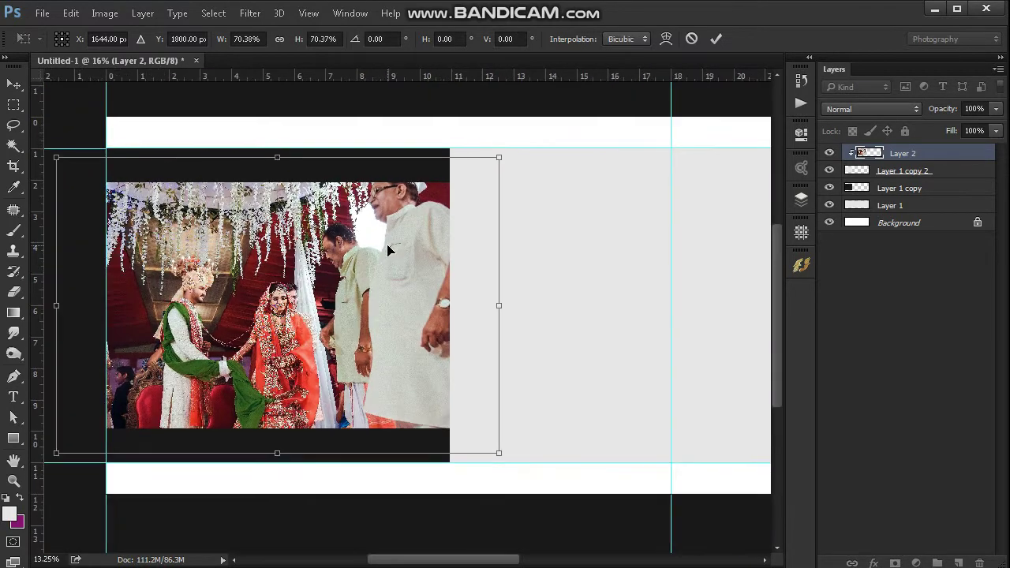
drag(496, 160, 456, 185)
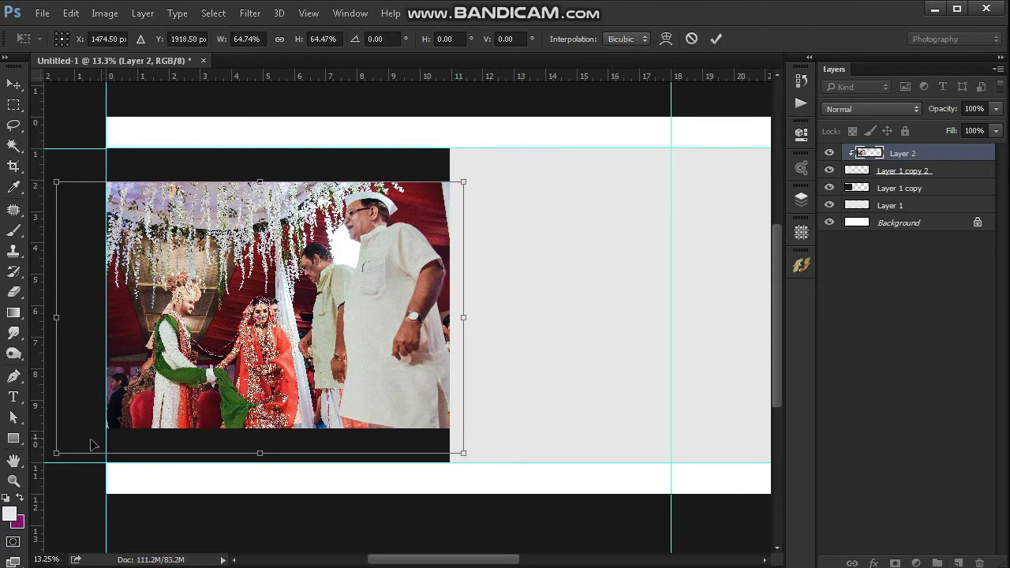
drag(52, 452, 82, 429)
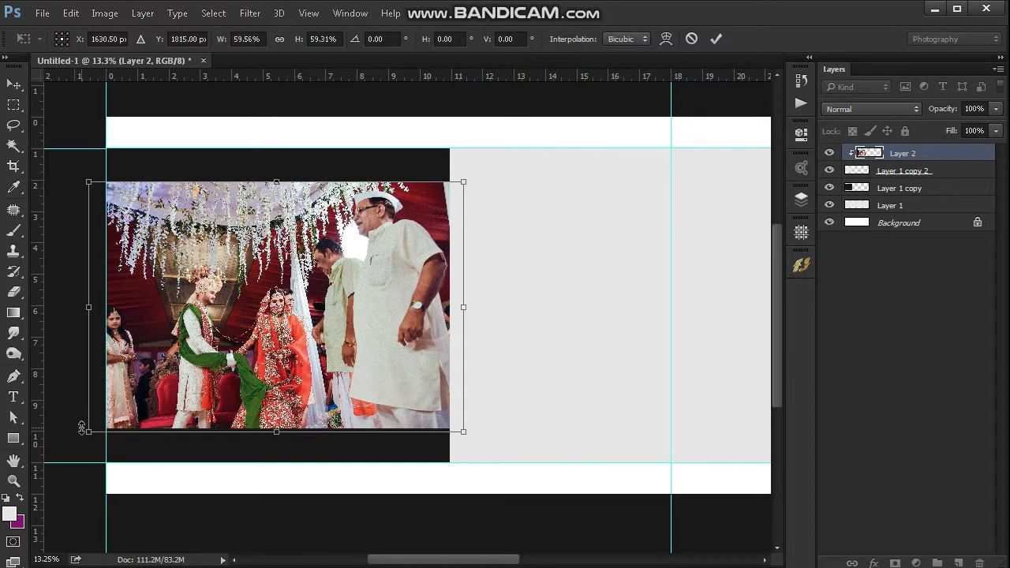
click(715, 39)
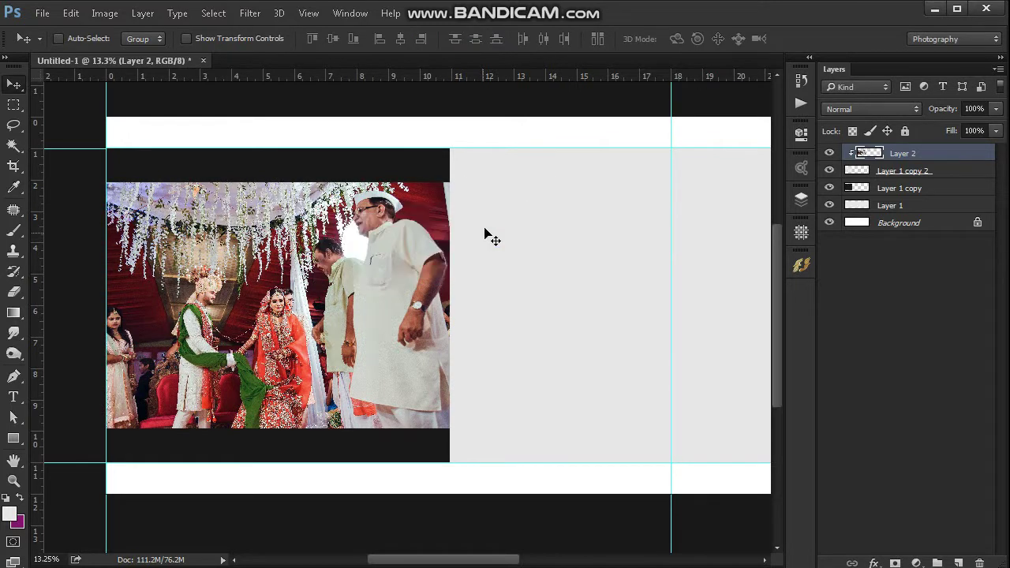
Step: Refill the black block behind the photo with a light grey sampled from the man's white kurta
right_click(372, 448)
click(385, 452)
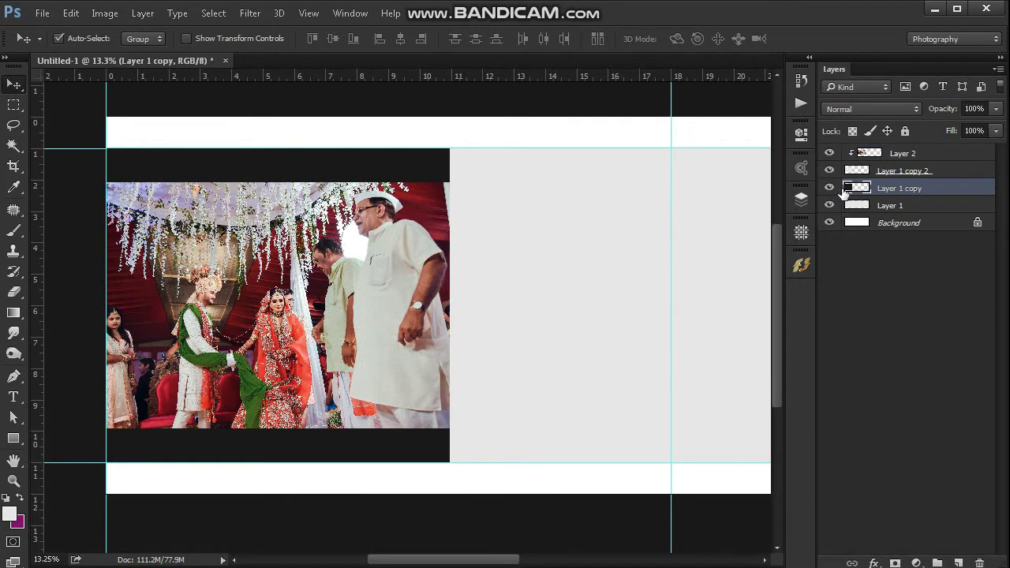
ctrl+click(845, 193)
key(b)
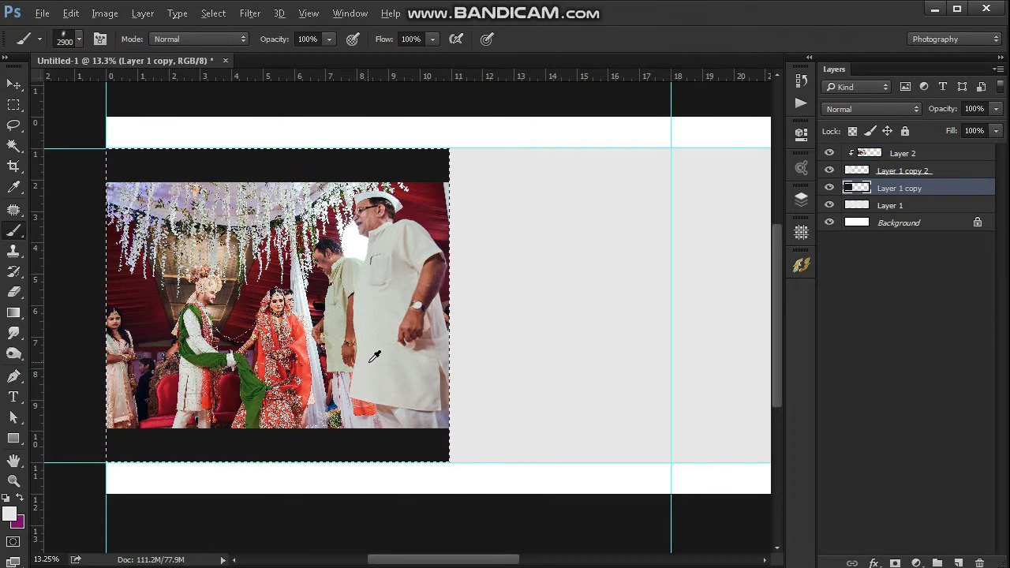
alt+click(374, 356)
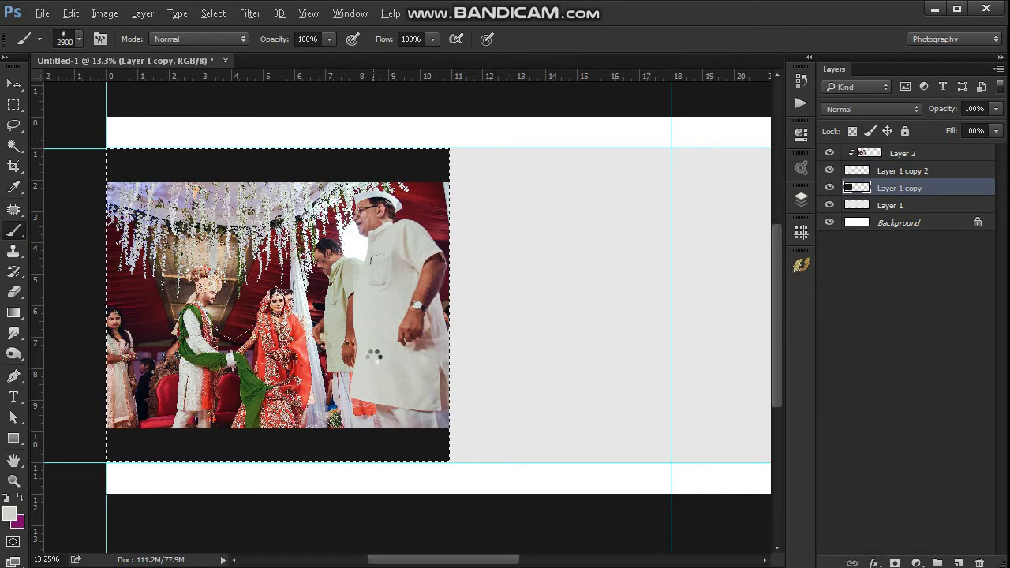
key(alt+BackSpace)
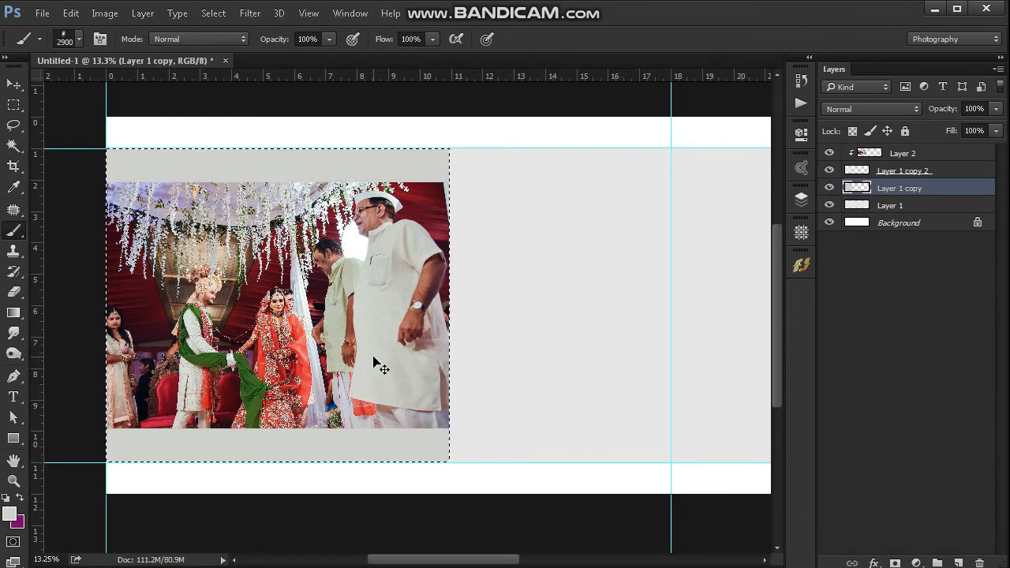
key(ctrl+d)
Step: Duplicate the recoloured grey block and move the copy onto the empty band beyond the photo's right edge
scroll(376, 361, up, 1)
scroll(376, 362, down, 1)
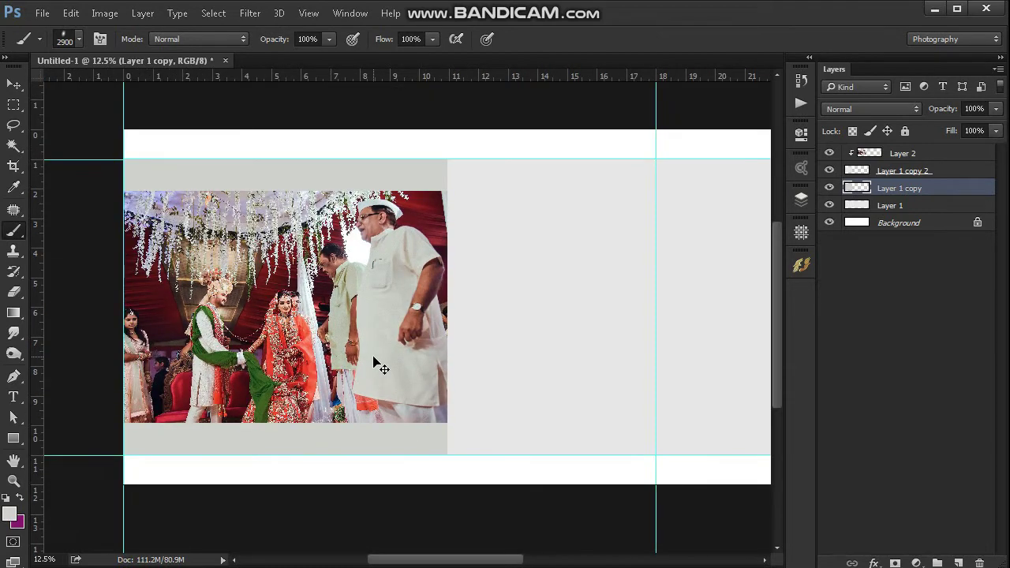
key(ctrl+j)
key(v)
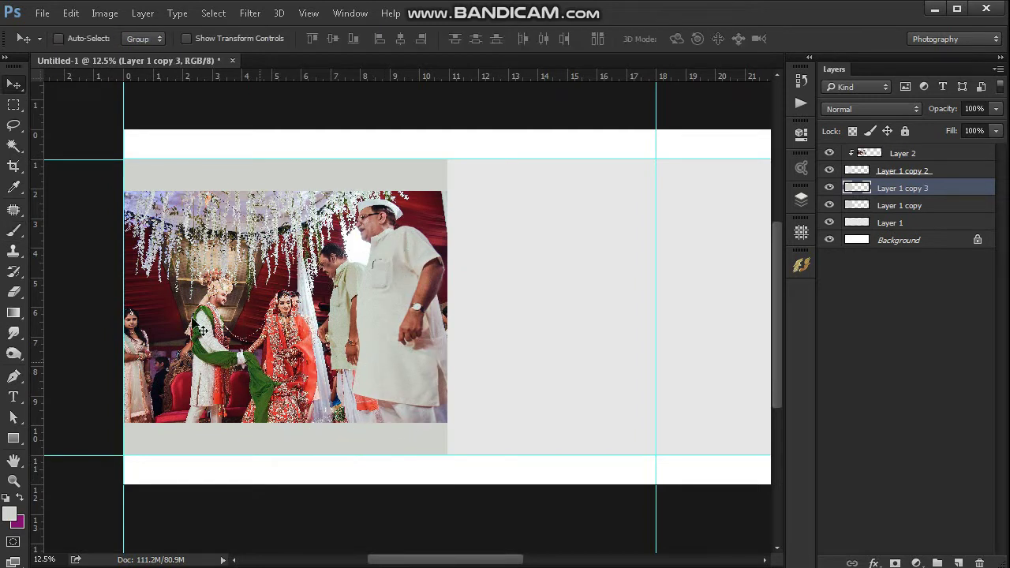
drag(317, 408, 589, 458)
drag(491, 560, 531, 559)
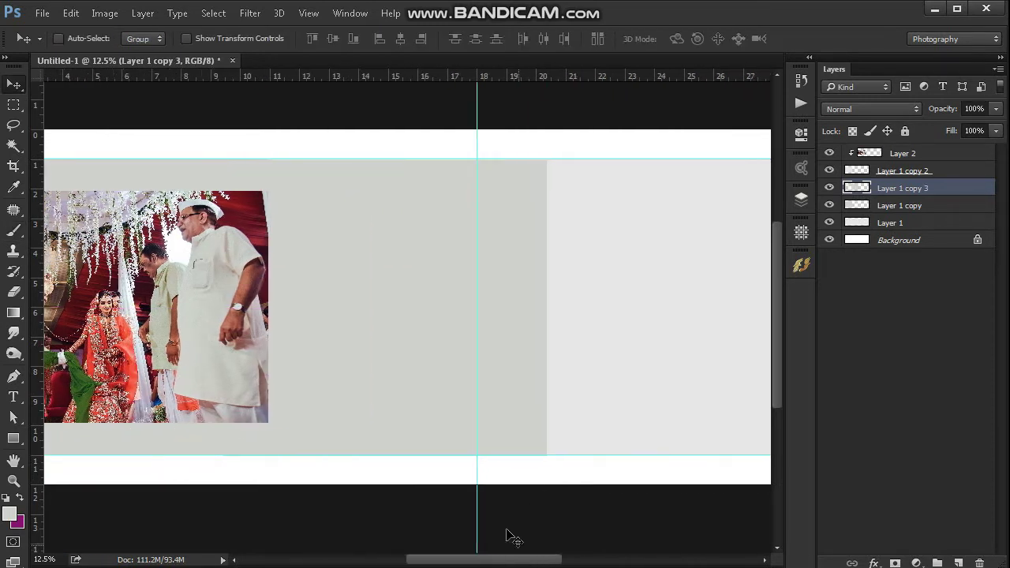
drag(377, 381, 451, 392)
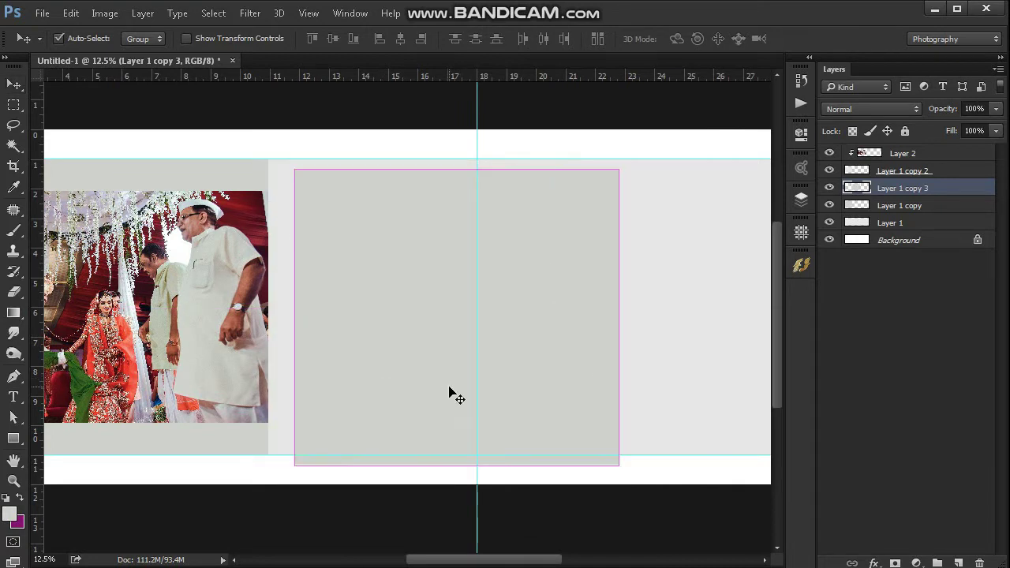
Step: Shrink the duplicated block to about 47.2% width and 33.9% height from its top-left corner
key(ctrl+t)
drag(619, 467, 446, 269)
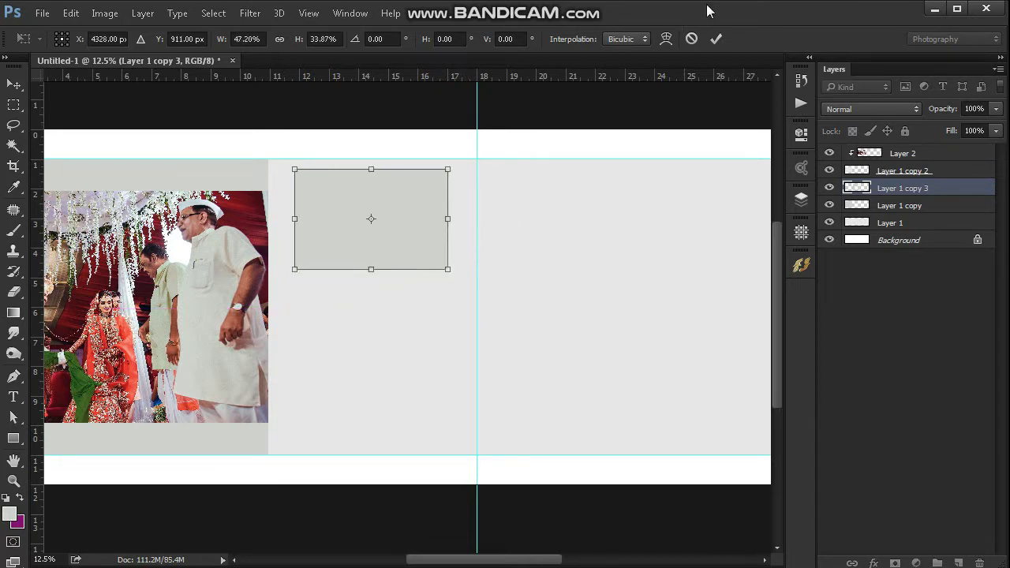
click(716, 38)
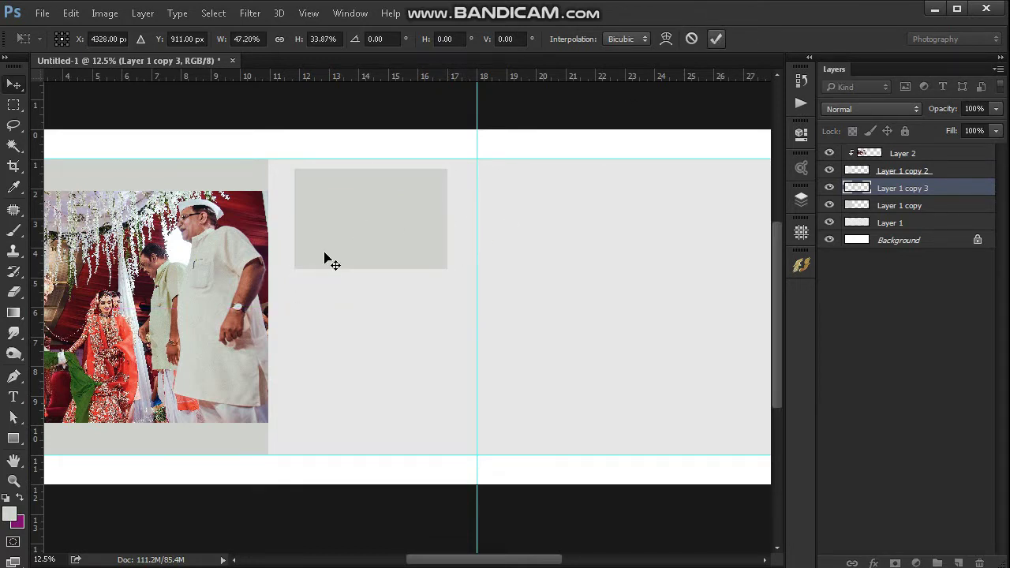
Step: Move the small block lower beside the photo, leaving a narrow gap to the photo's right edge
drag(363, 248, 338, 367)
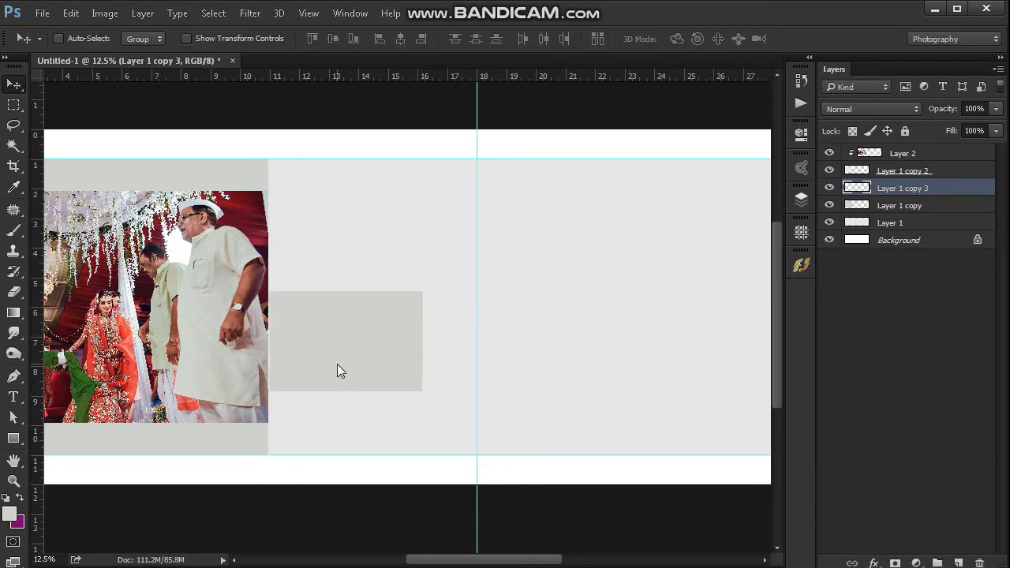
key(shift+Right)
key(shift+Right)
key(shift+Right)
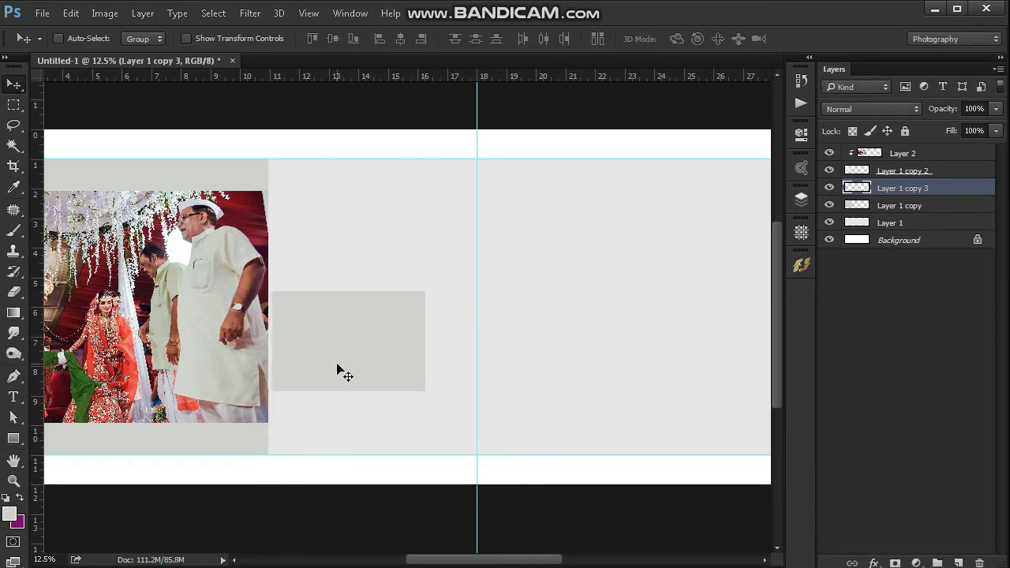
key(shift+Right)
key(shift+Right)
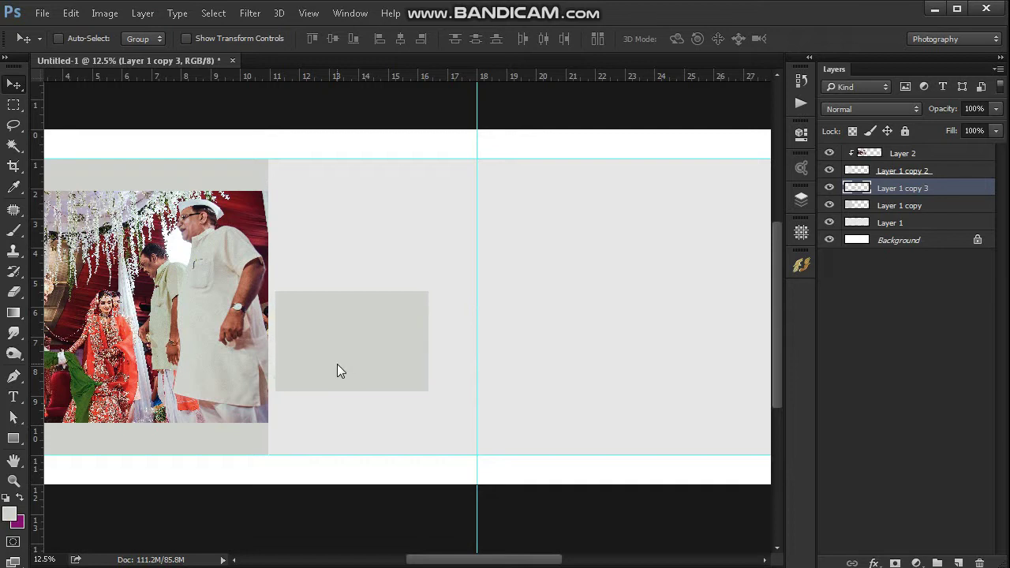
key(shift+Right)
Step: Duplicate the small block and place the copy directly above it with a narrow gap between them
key(ctrl+j)
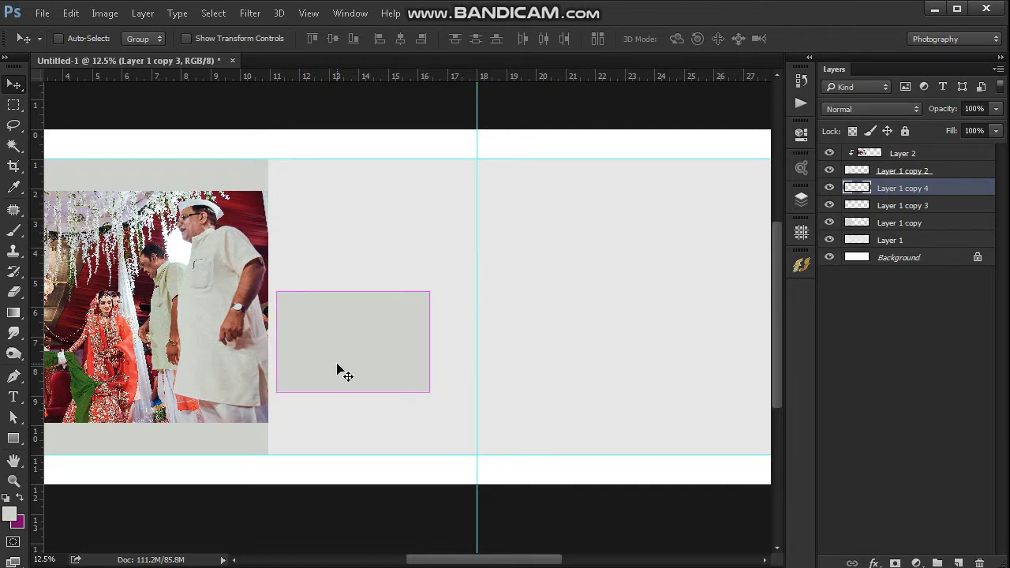
drag(336, 363, 331, 267)
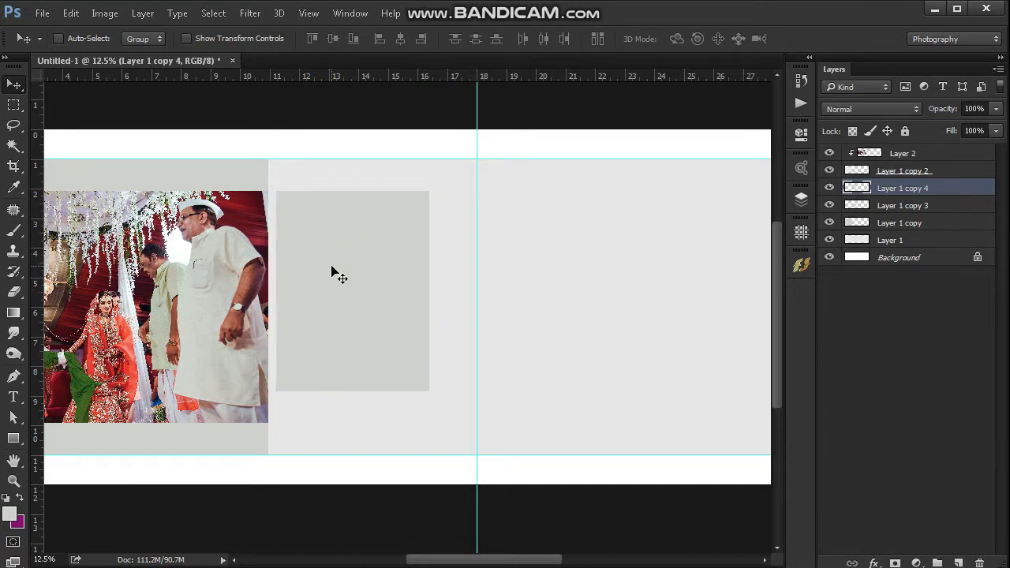
key(shift+Up)
key(shift+Up)
key(shift+Up)
key(shift+Up)
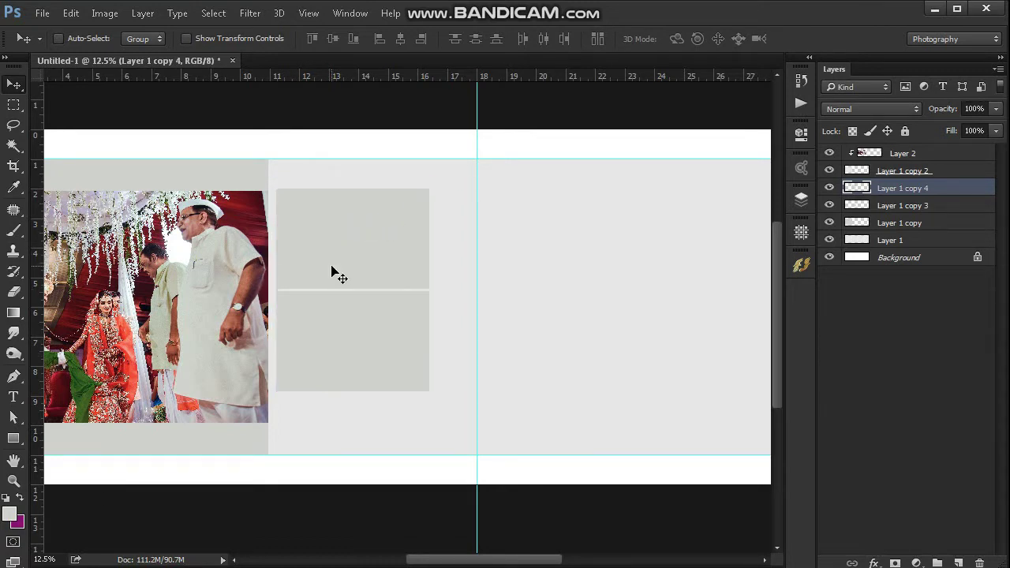
key(shift+Up)
key(shift+Up)
key(shift+Up)
key(shift+Up)
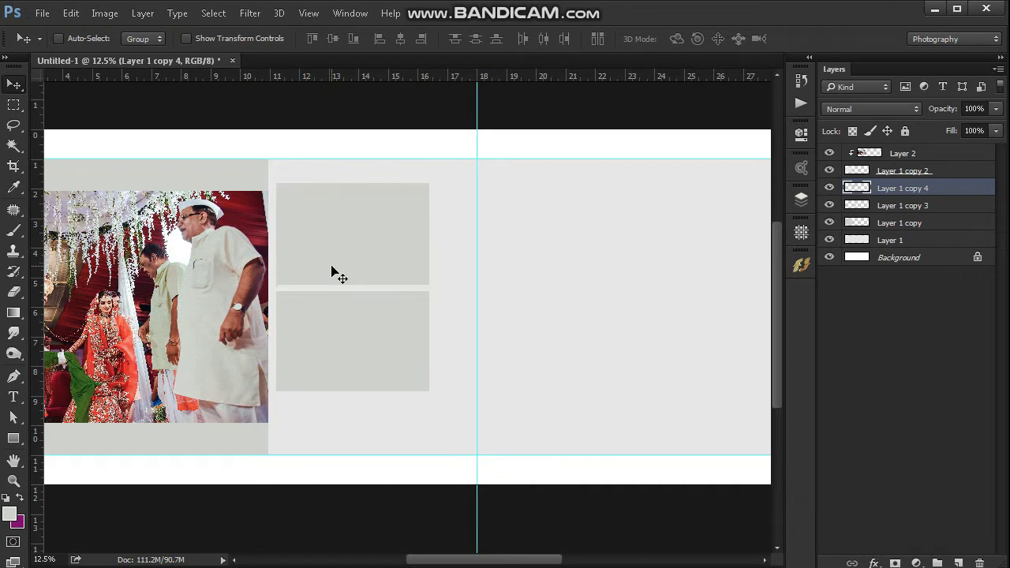
Step: Move Layer 1 copy 3 and Layer 1 copy 4 together down past the lower guide, keeping them close to the photo
shift+click(874, 208)
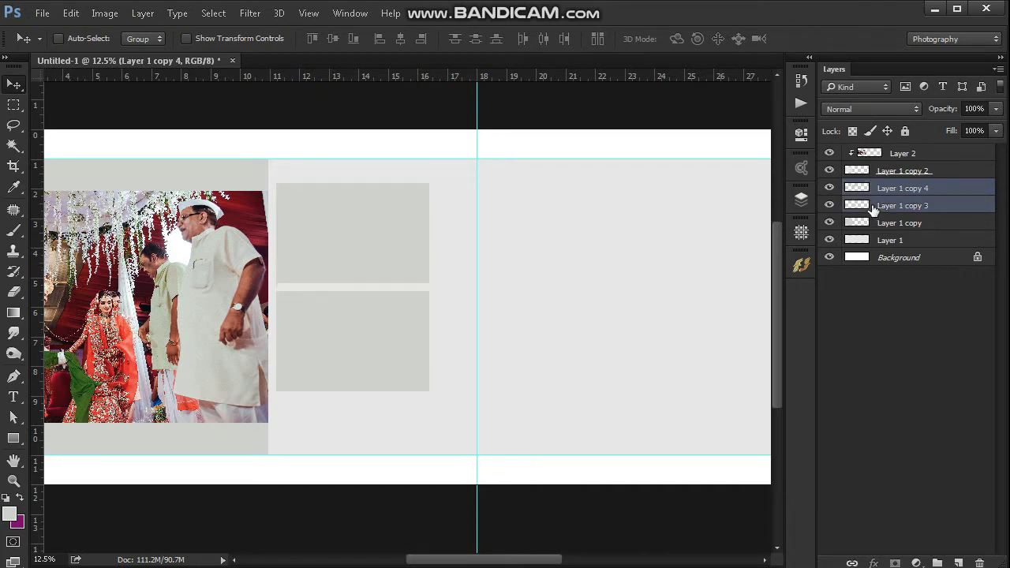
drag(362, 271, 355, 351)
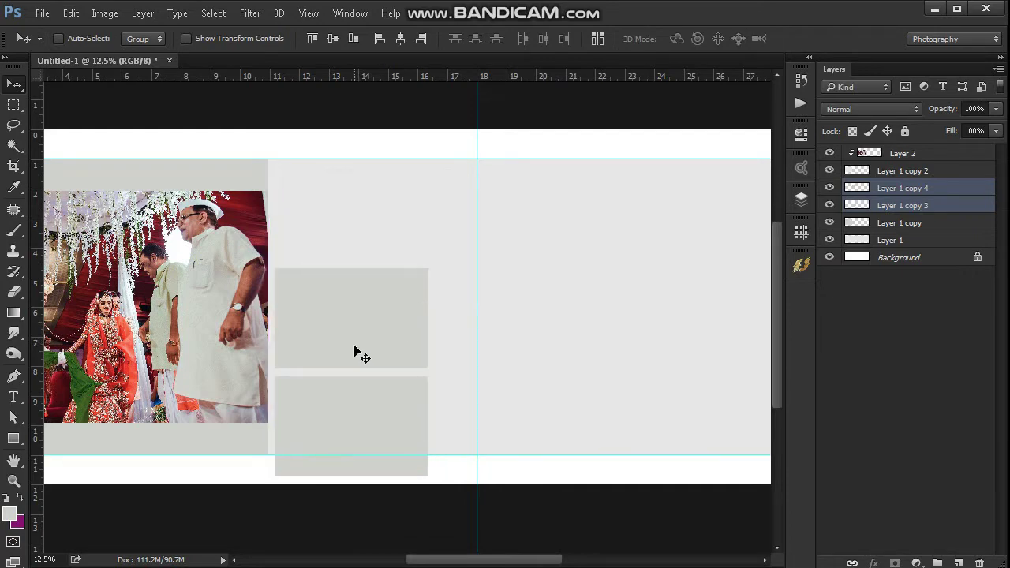
scroll(257, 376, up, 7)
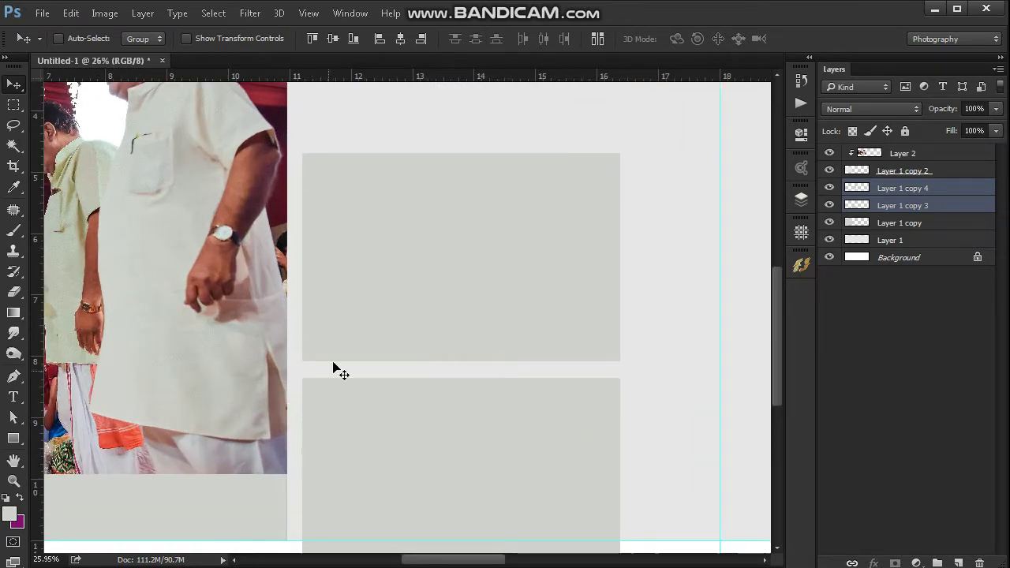
scroll(340, 356, down, 4)
scroll(347, 353, down, 3)
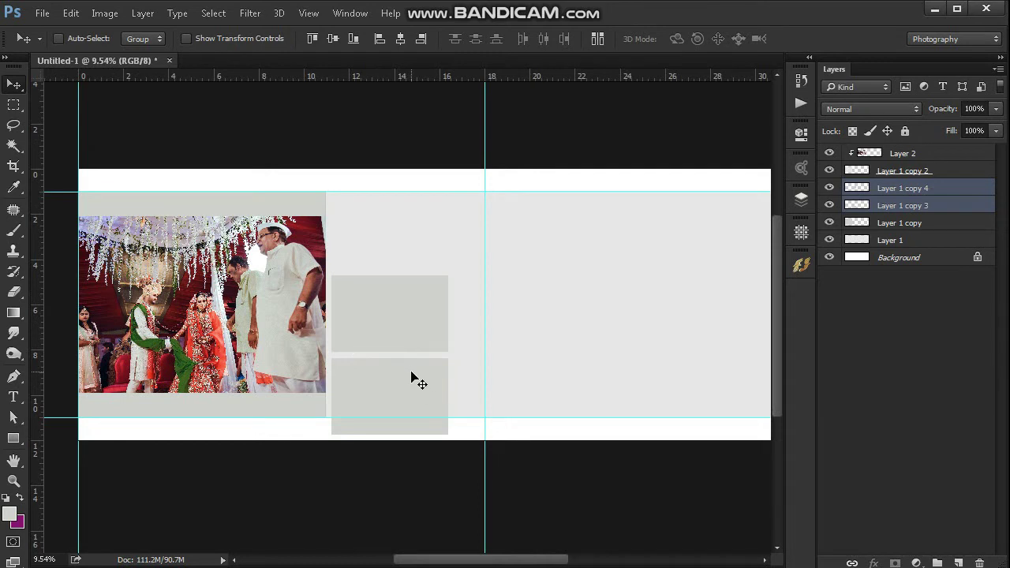
drag(412, 374, 413, 367)
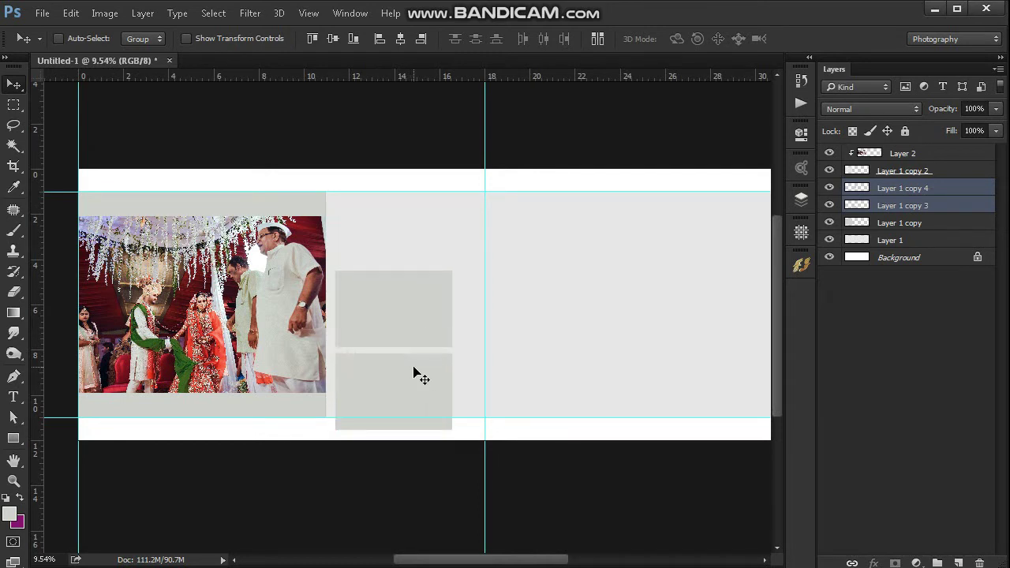
key(ctrl)
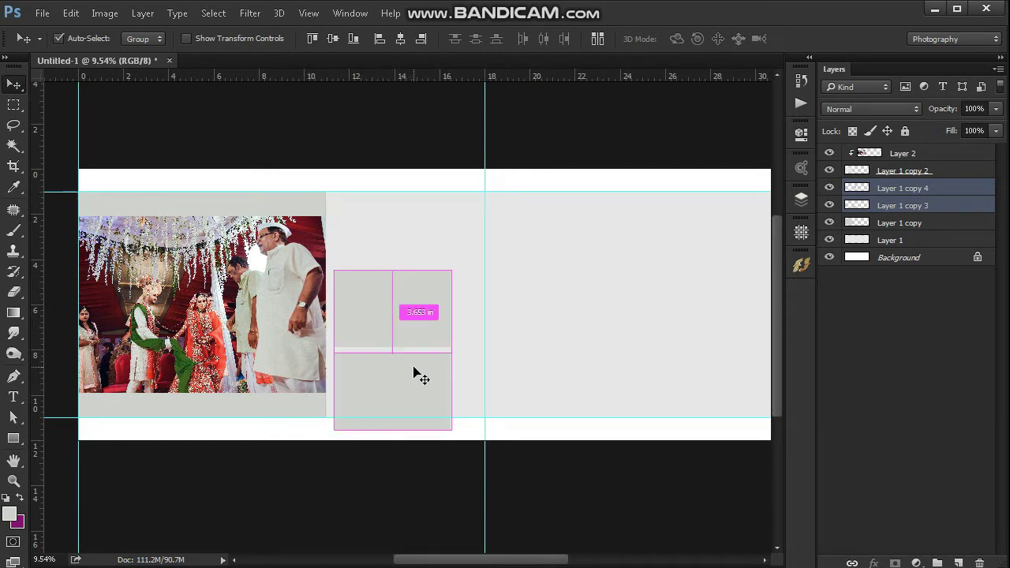
Step: Enlarge both small blocks together to about 120%, about 6.2 × 8.4 inches, keeping their bottom-left corner fixed
key(ctrl+t)
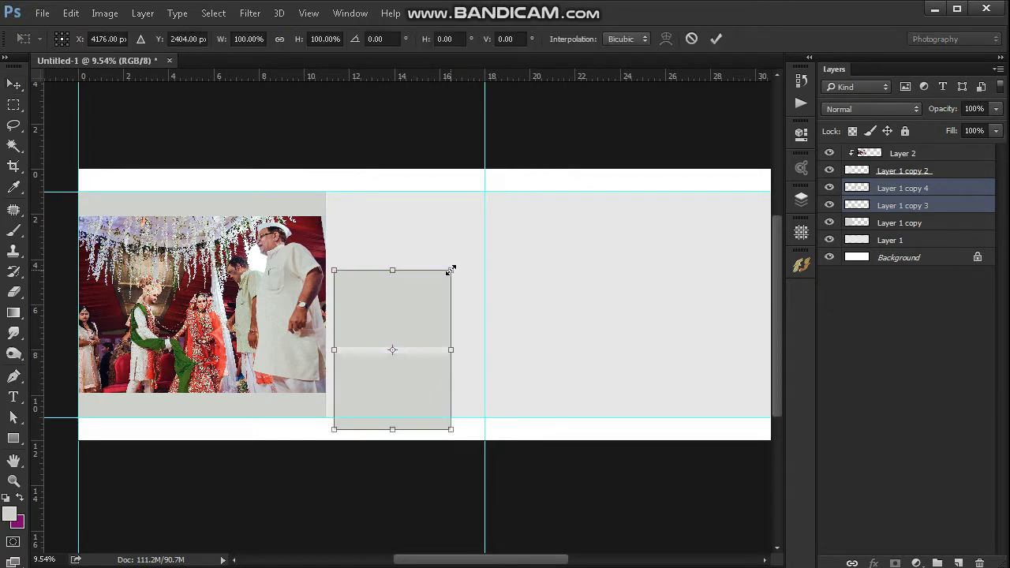
drag(451, 270, 474, 236)
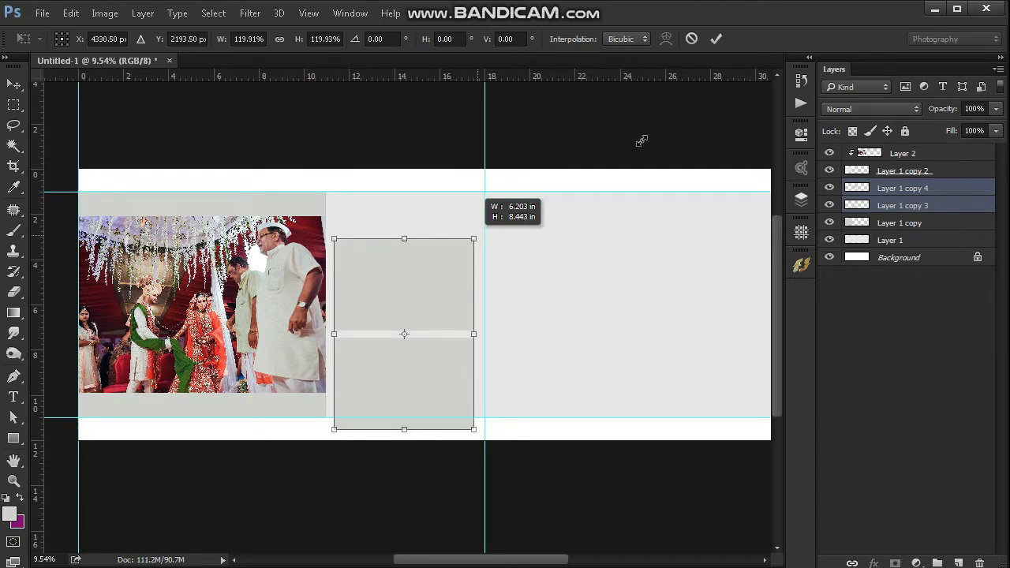
click(716, 39)
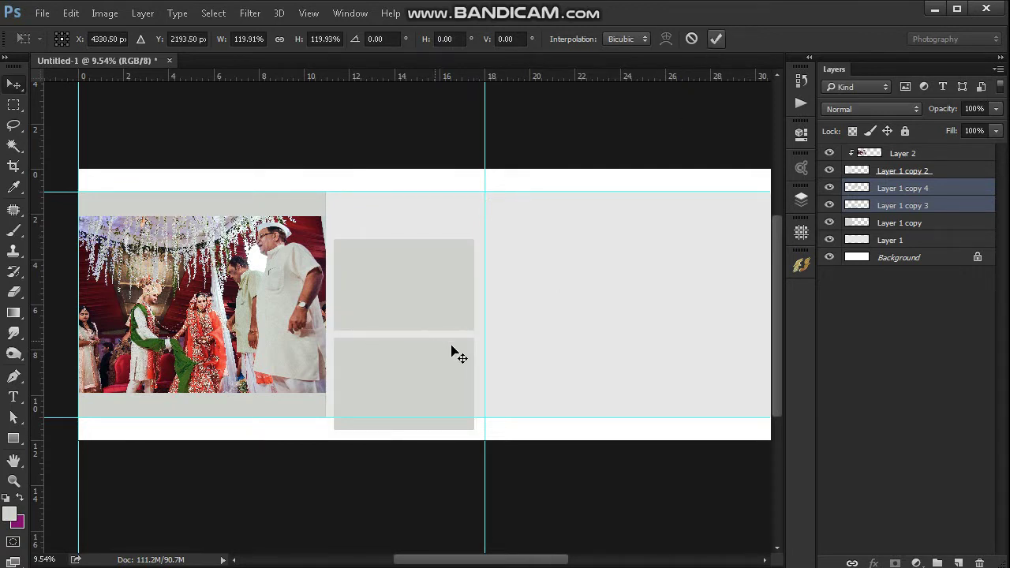
Step: Open _ANI6515 and _ANI6525 from the photo folder, copy the whole _ANI6525 image and close it
key(alt+Tab)
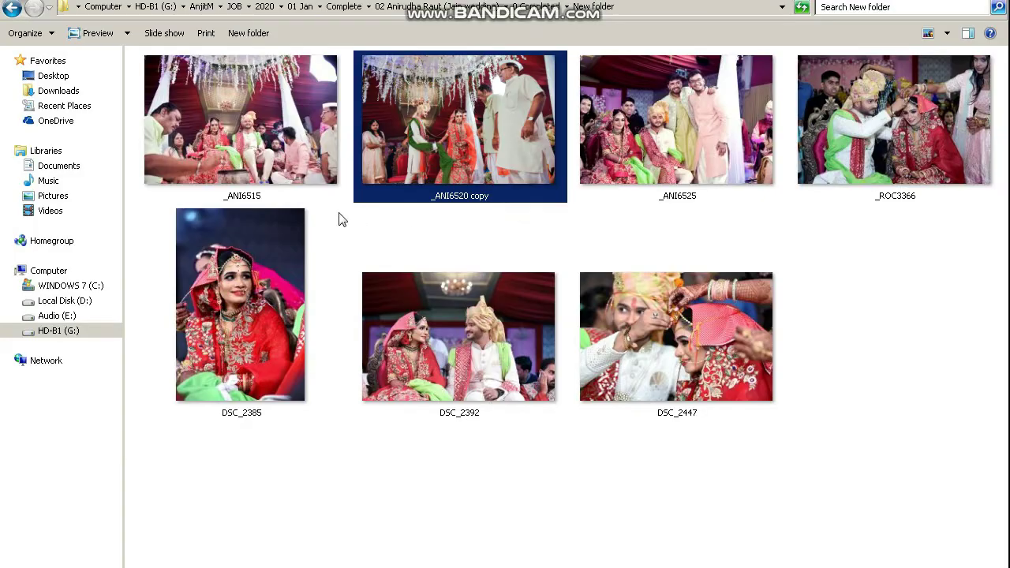
key(Left)
ctrl+click(684, 156)
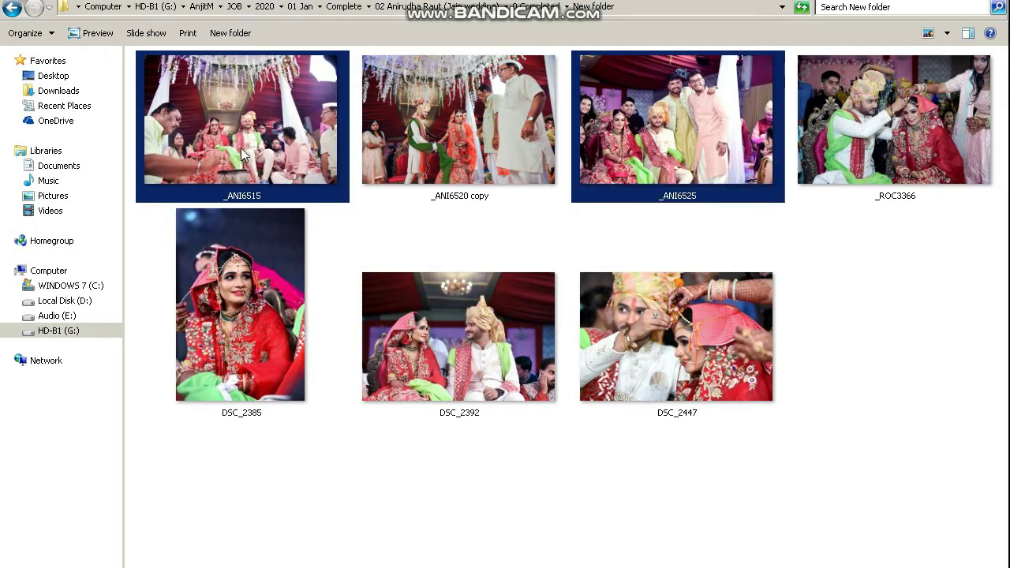
key(alt+Tab)
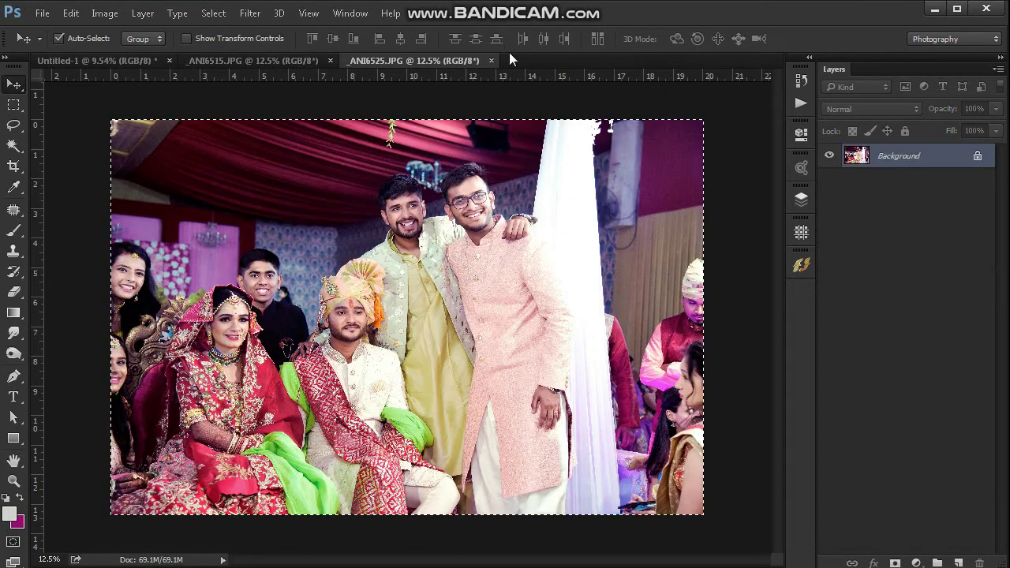
key(ctrl+w)
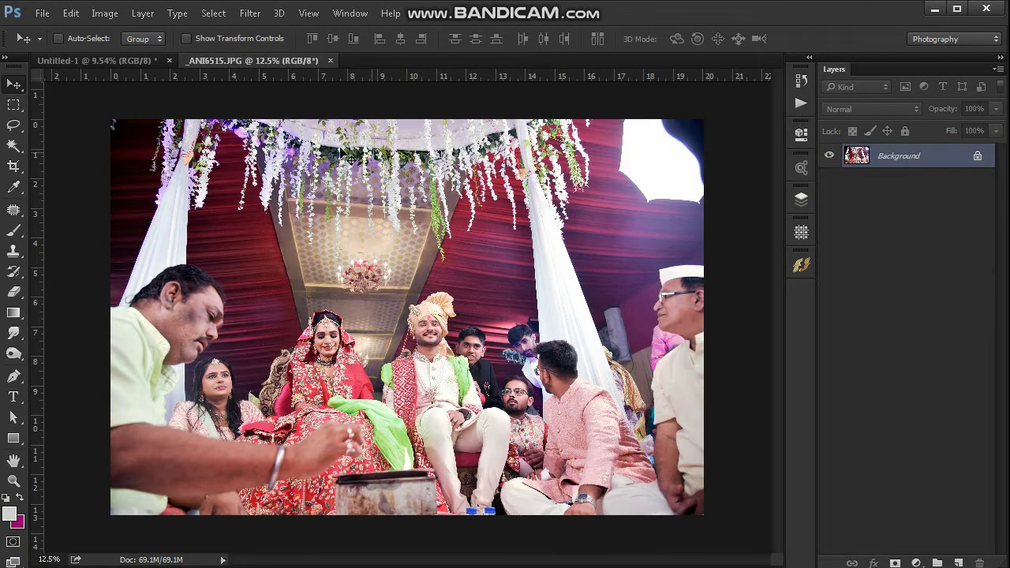
Step: Paste the copied photo into the album spread above Layer 1 copy 3 and clip it to that lower small block
click(135, 61)
right_click(374, 374)
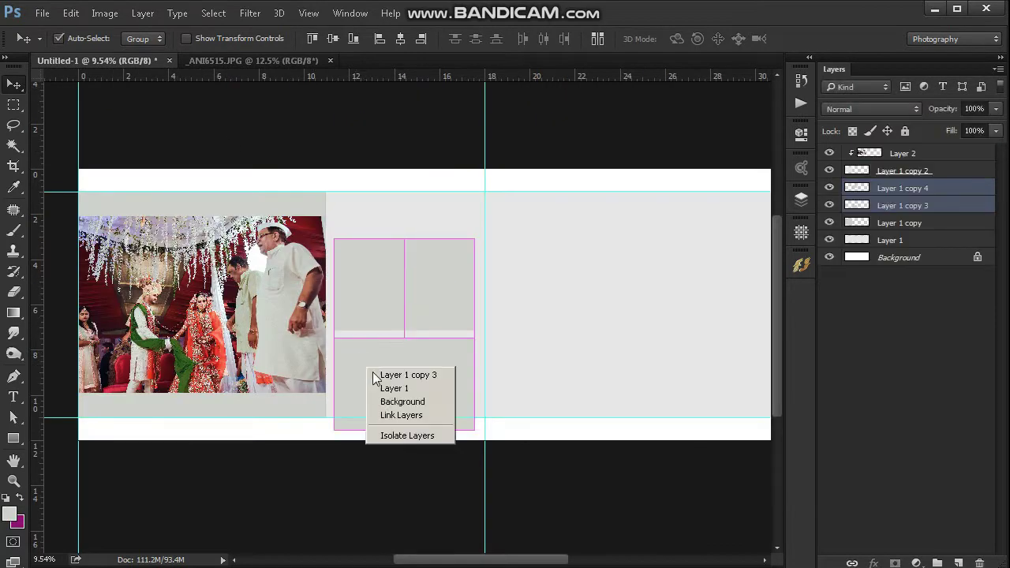
click(374, 376)
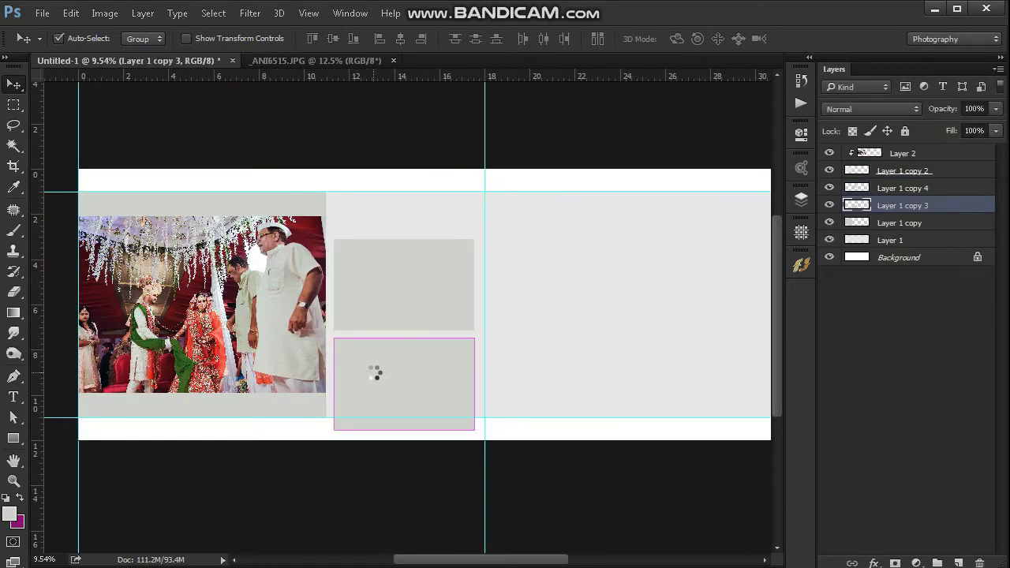
key(ctrl+v)
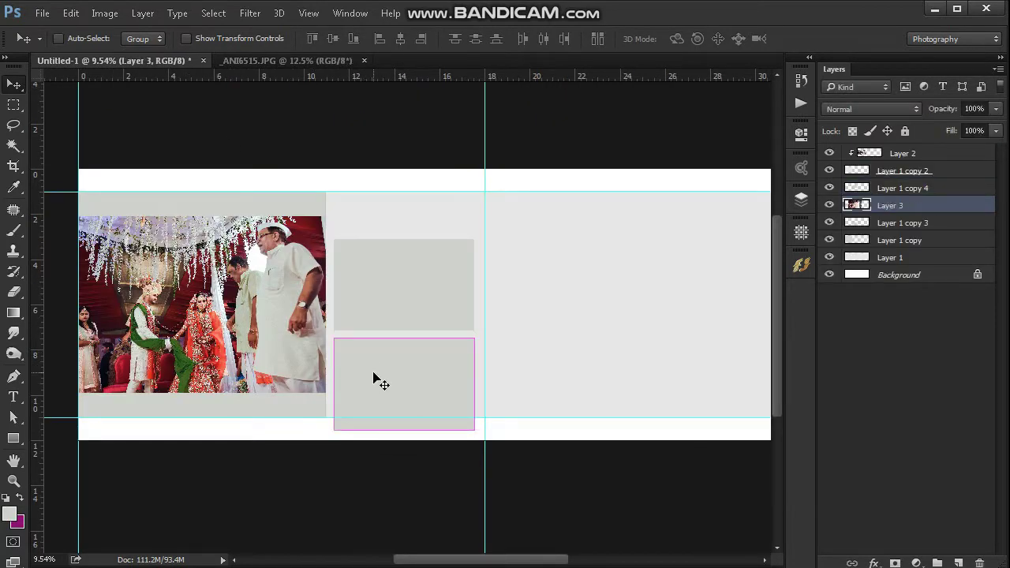
key(ctrl+alt+g)
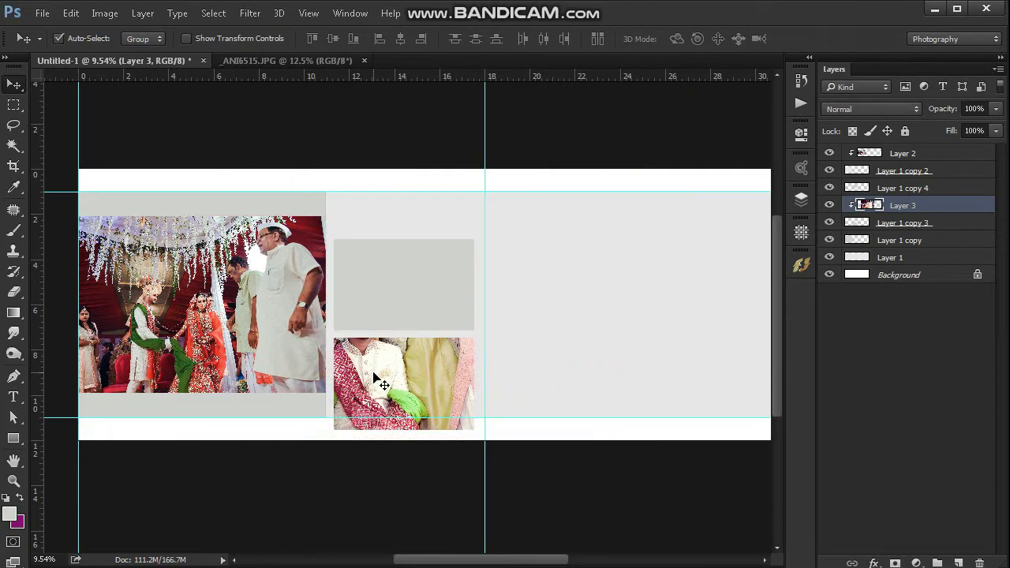
Step: Scale the clipped group photo down to roughly a third and position it so it fills the lower small block
key(ctrl+t)
drag(638, 171, 558, 241)
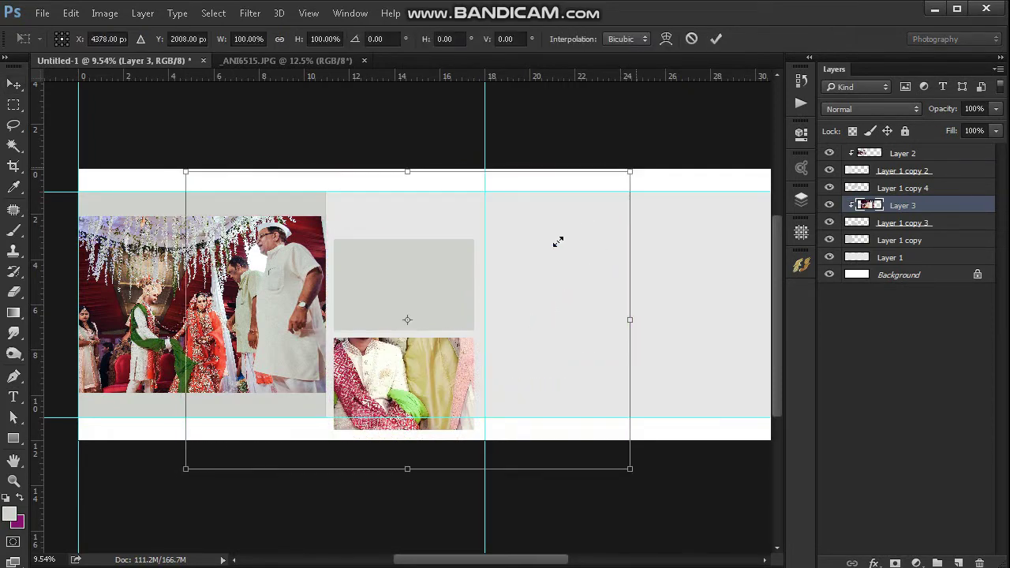
drag(467, 307, 485, 266)
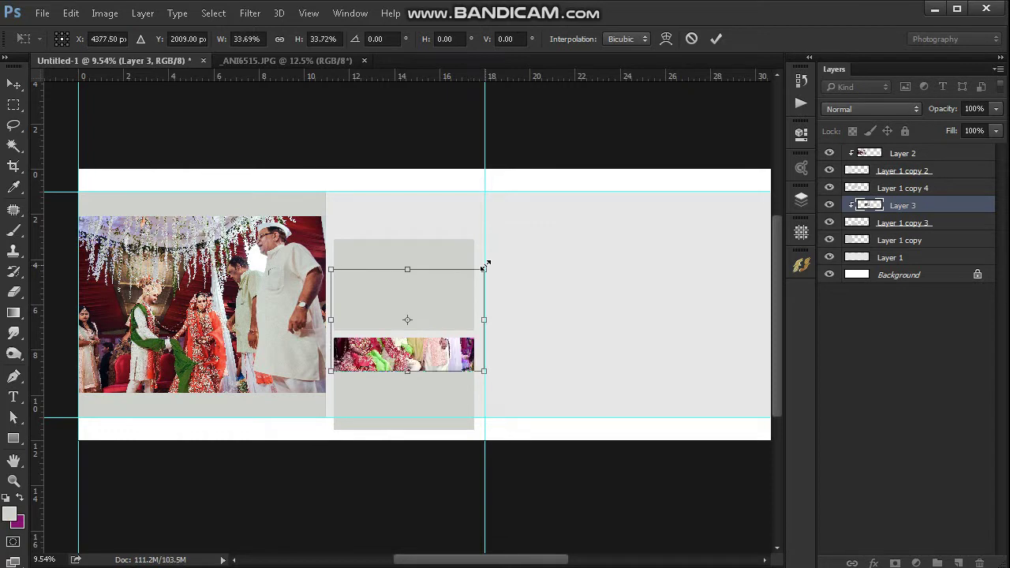
drag(446, 352, 450, 408)
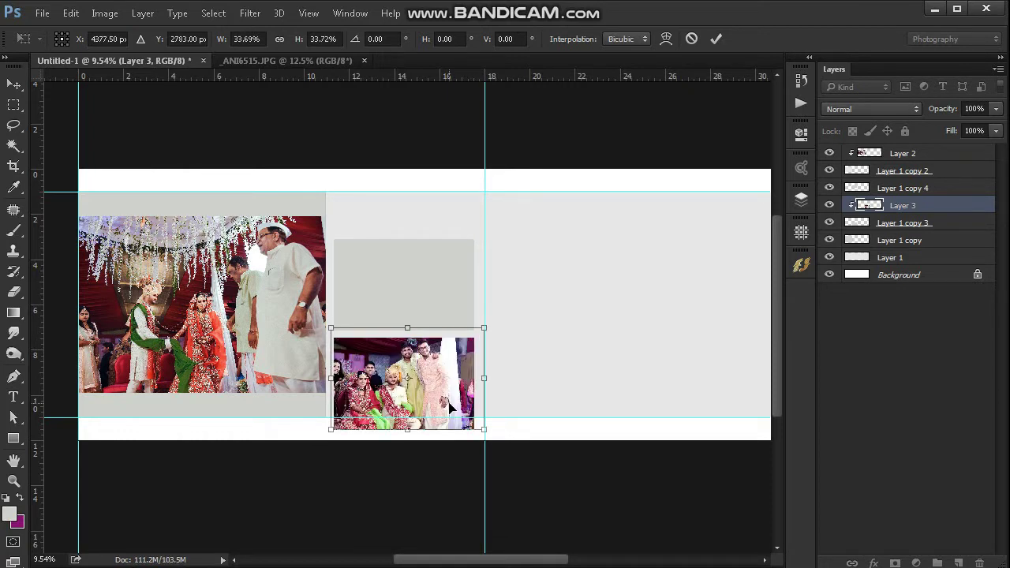
drag(484, 326, 478, 334)
click(717, 35)
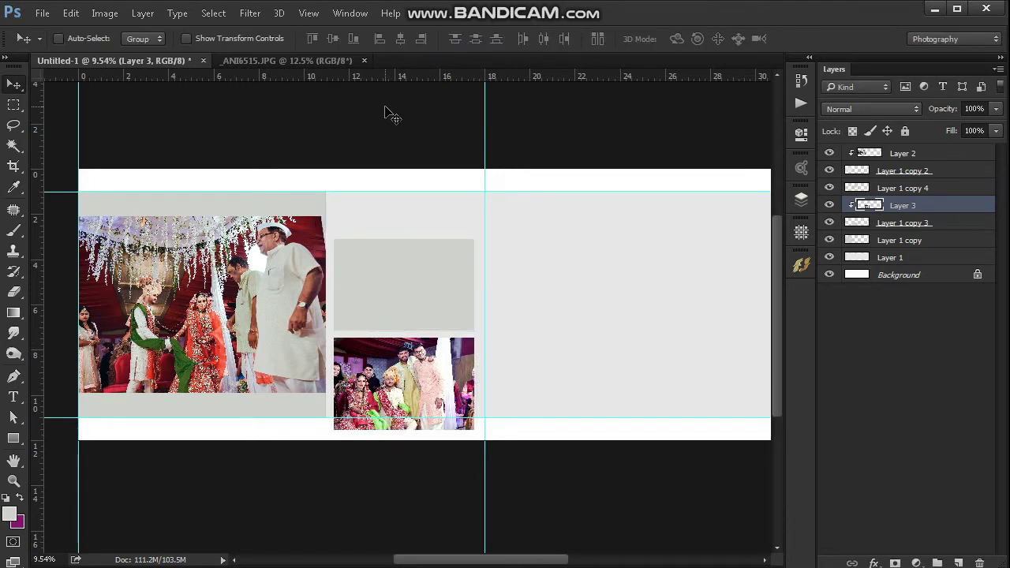
Step: Copy the whole _ANI6515 image and close its document
click(293, 61)
key(ctrl+a)
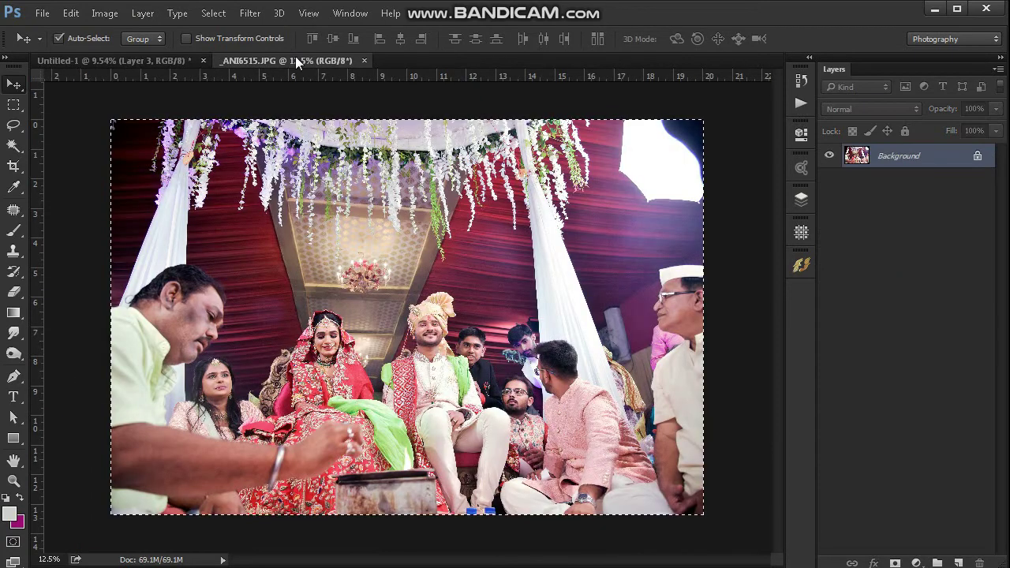
click(364, 61)
Step: Paste the photo above Layer 1 copy 4, clip it to the upper small block, and shrink and position it to fill the block
right_click(385, 268)
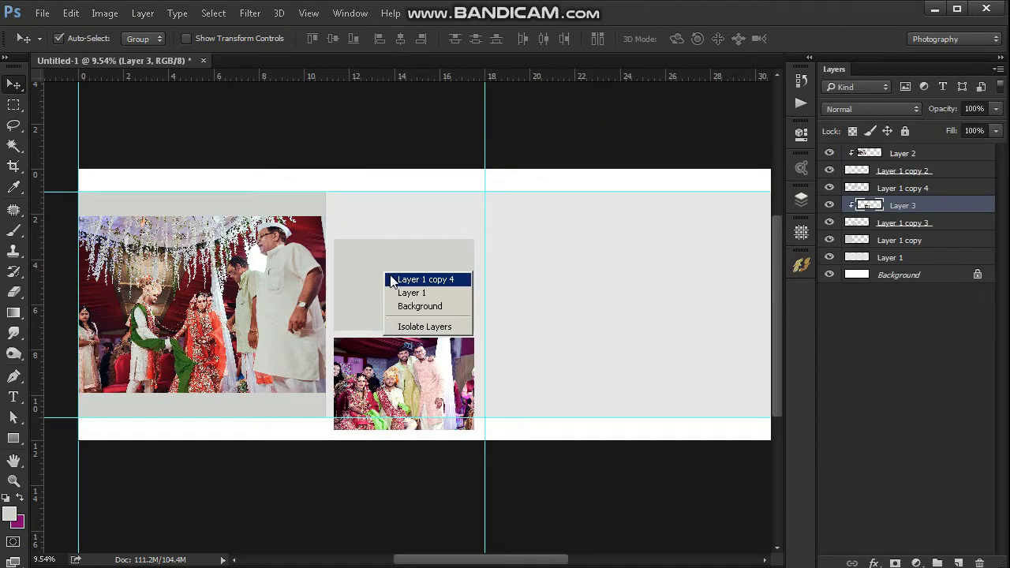
click(390, 278)
key(ctrl+v)
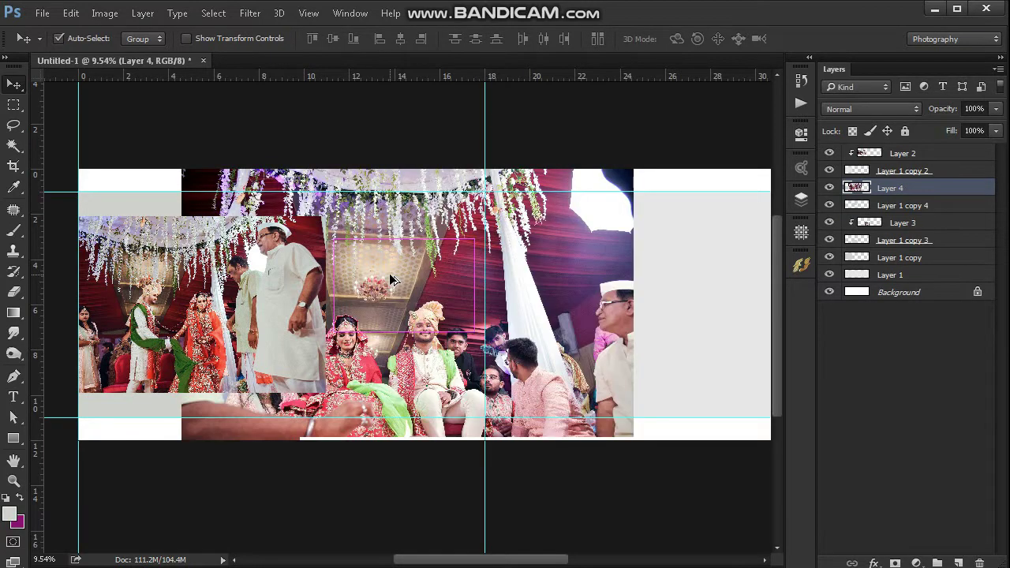
key(ctrl+alt+g)
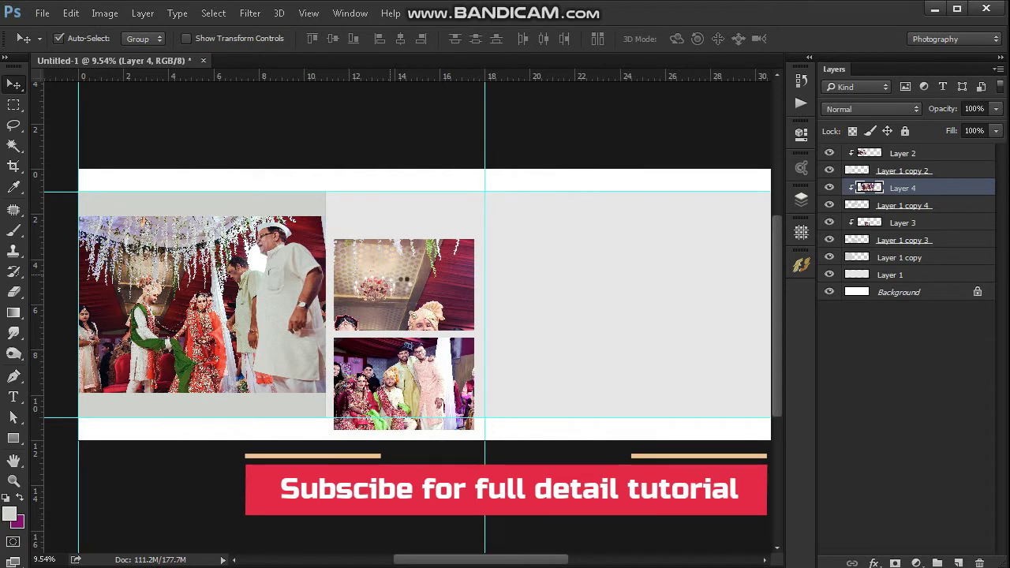
drag(414, 298, 467, 306)
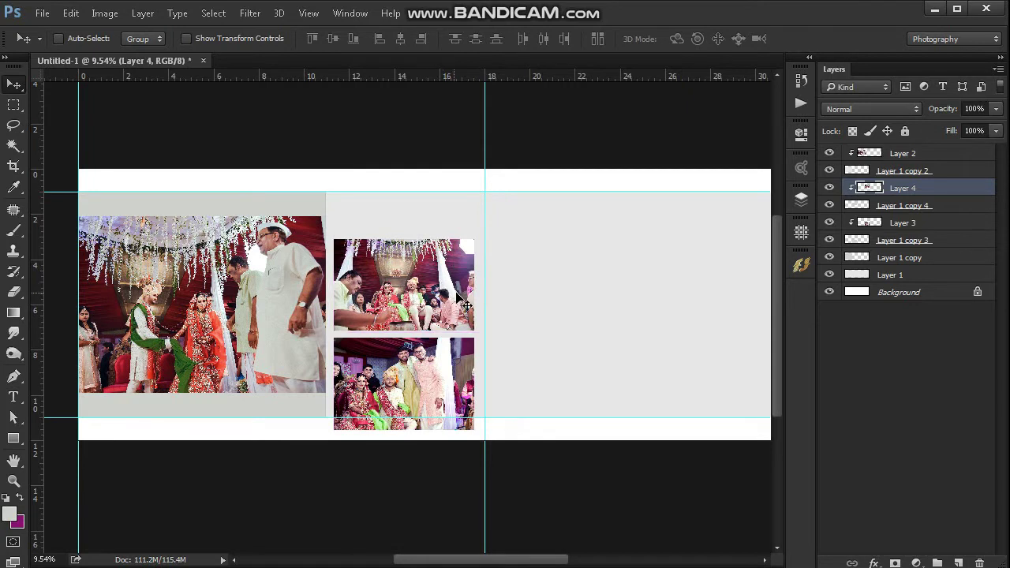
Step: Duplicate the Layer 1 copy block and move the duplicate onto the right page, just past the centre guide
click(893, 264)
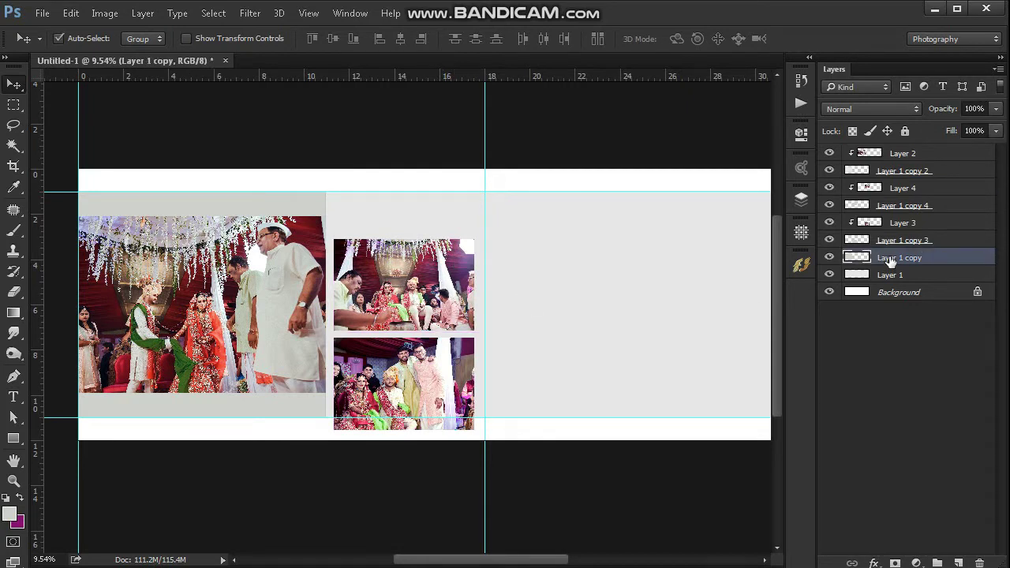
key(ctrl+j)
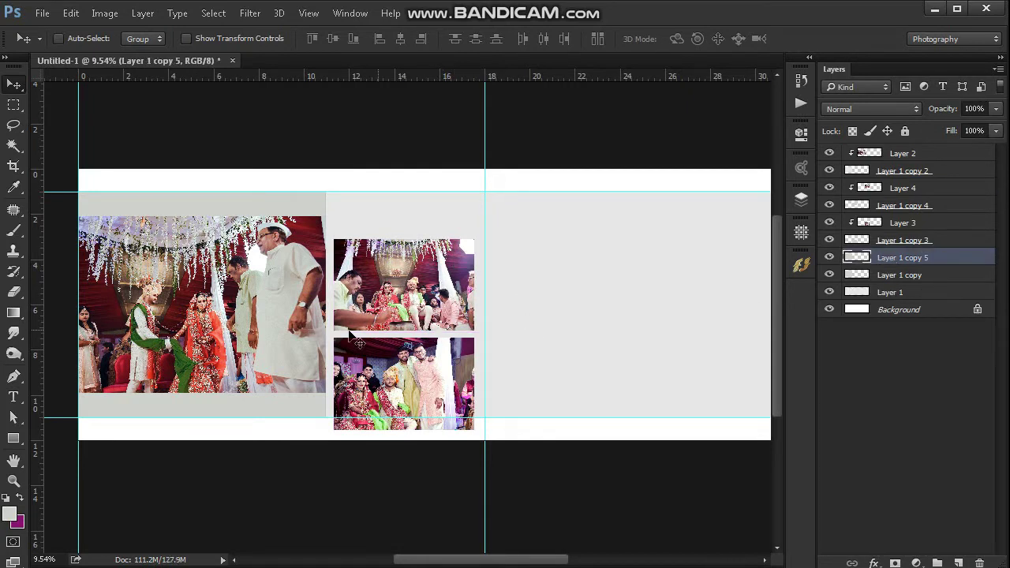
drag(292, 341, 580, 336)
drag(516, 559, 556, 562)
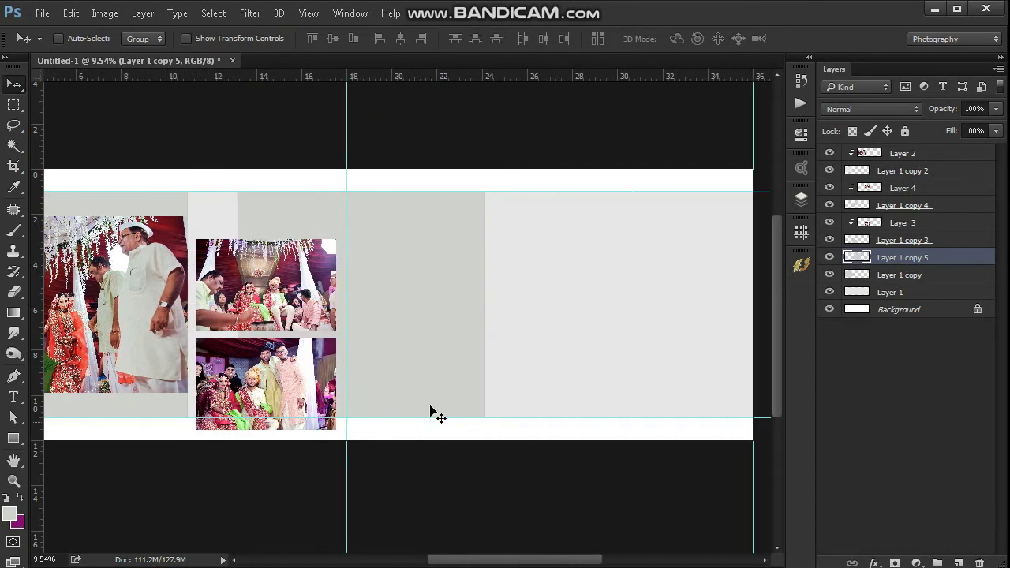
drag(400, 367, 528, 376)
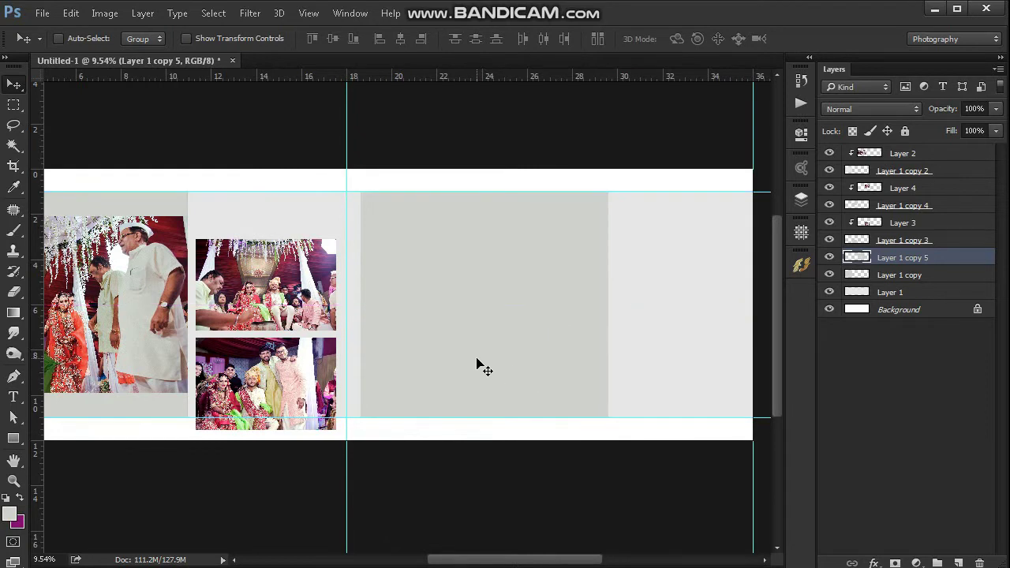
Step: Resize the duplicated block to 63.32% width and 120% height so it spans the full page height, and nudge it slightly left
key(ctrl+t)
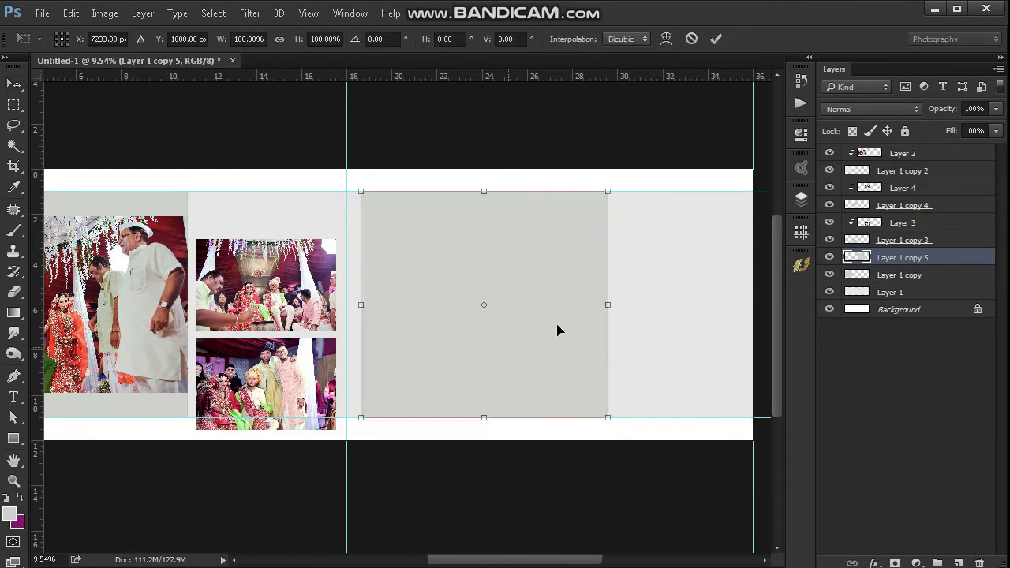
drag(601, 304, 511, 308)
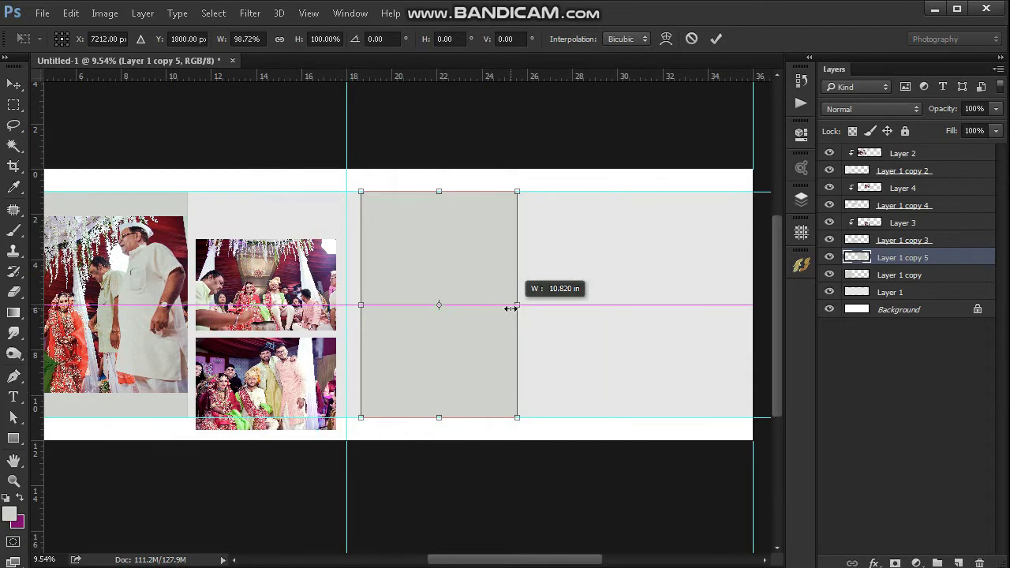
drag(439, 191, 439, 172)
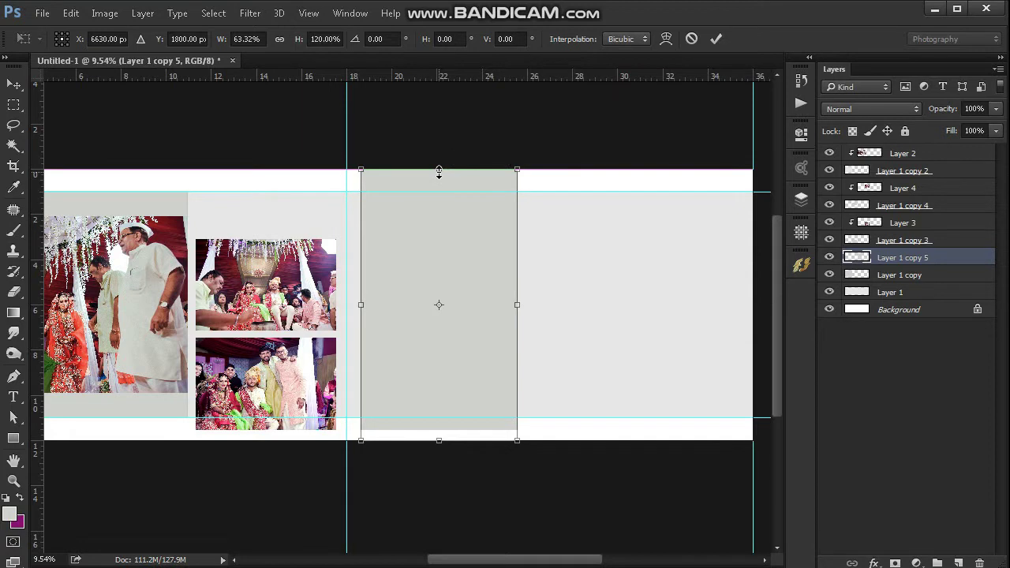
click(714, 39)
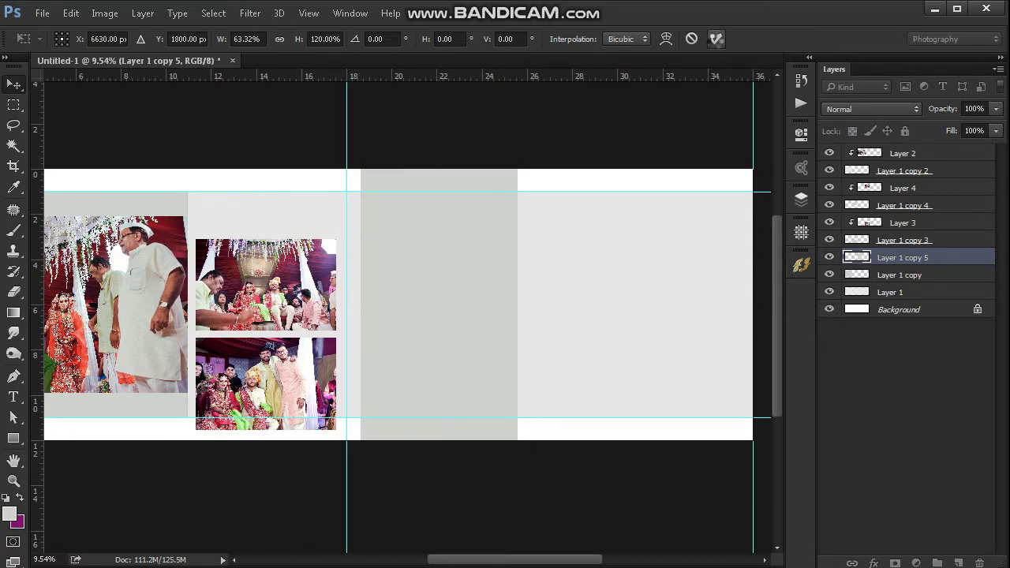
right_click(431, 270)
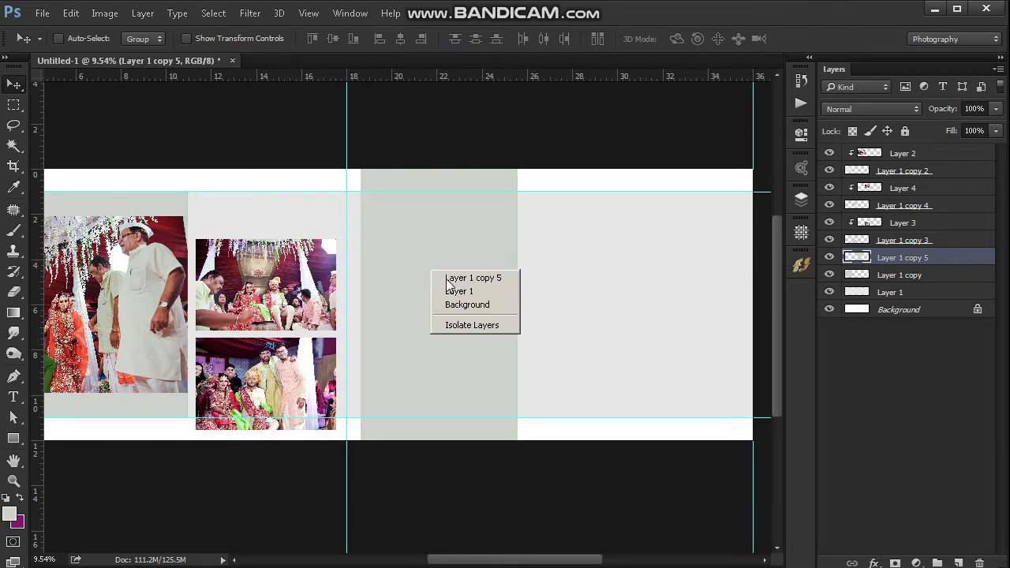
click(446, 278)
key(shift+Left)
Step: Open the bride portrait DSC_2385 from the photo folder, copy the whole image and close it
click(934, 7)
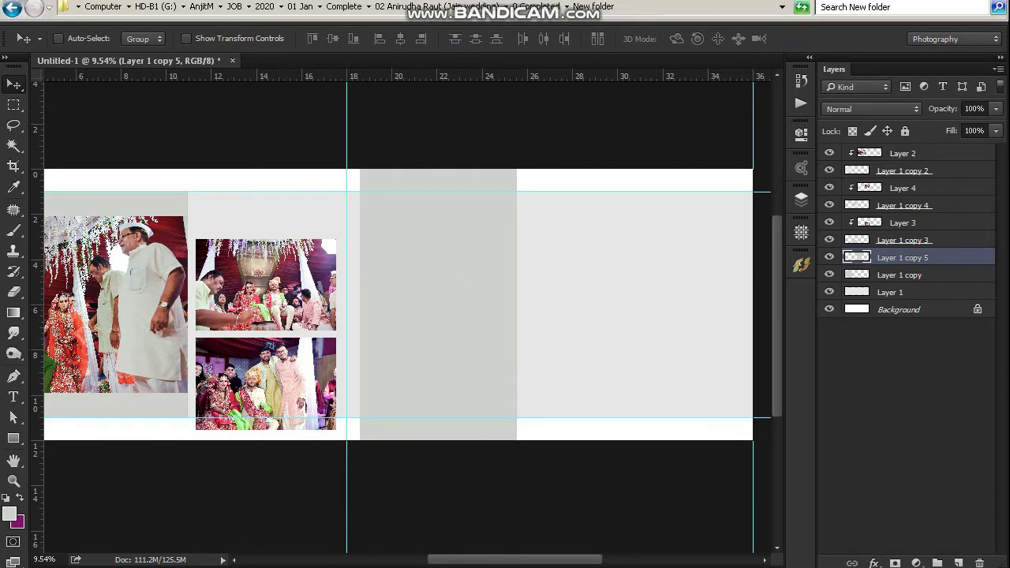
click(257, 375)
double_click(256, 376)
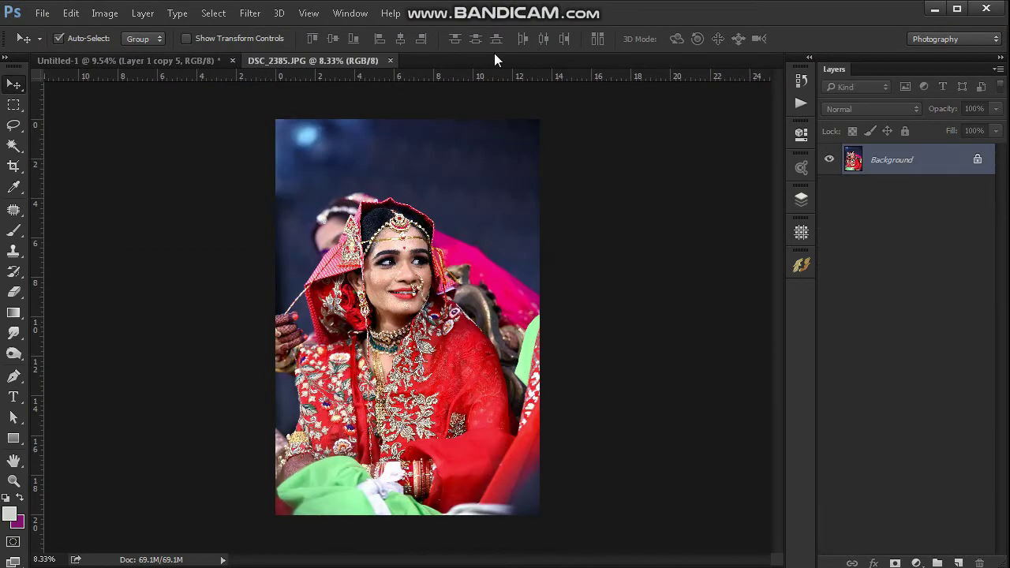
key(ctrl+a)
key(ctrl+w)
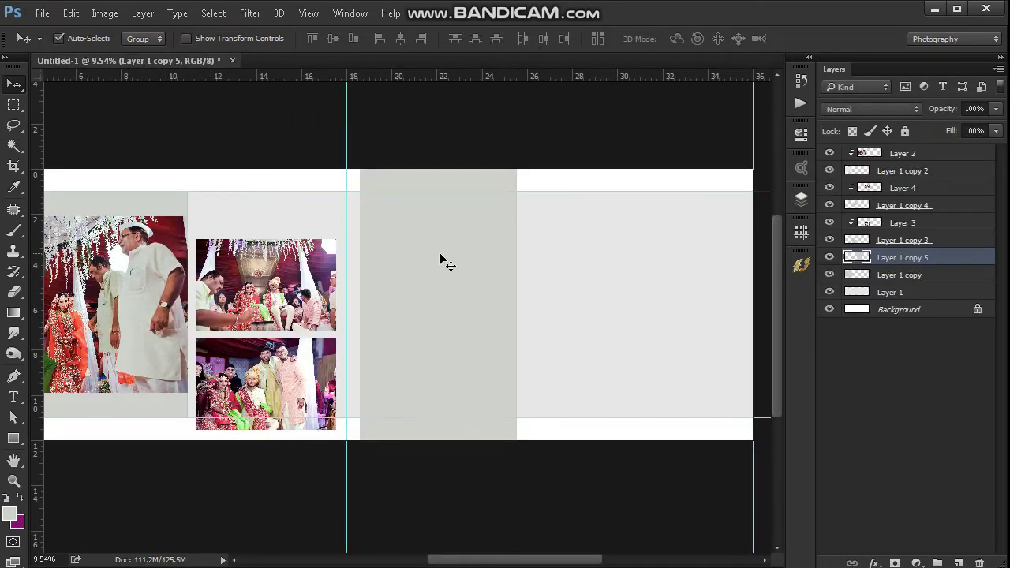
Step: Paste the bride portrait above Layer 1 copy 5 and clip it to the tall block on the right page
right_click(440, 254)
click(461, 264)
key(ctrl+v)
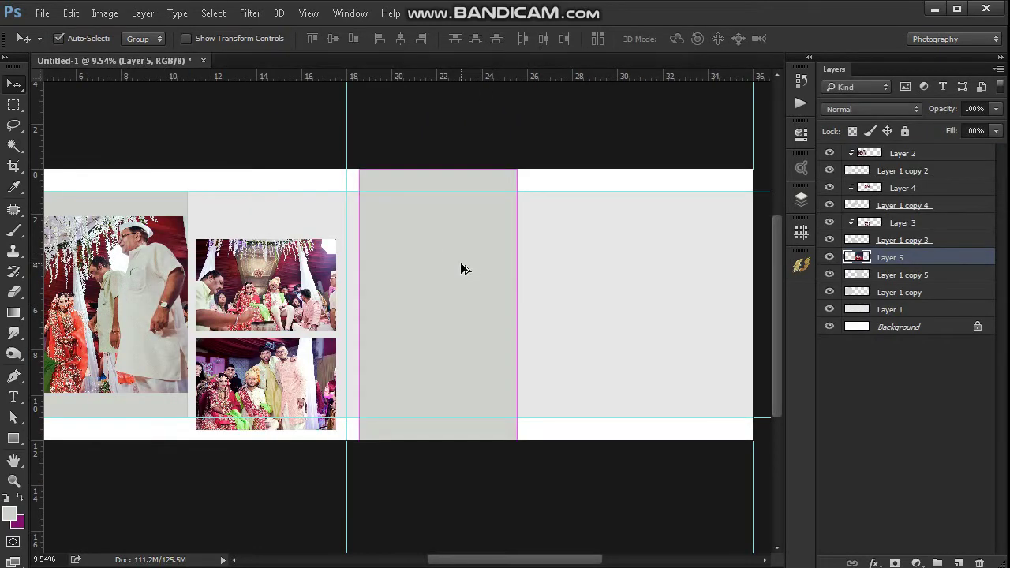
key(ctrl+alt+g)
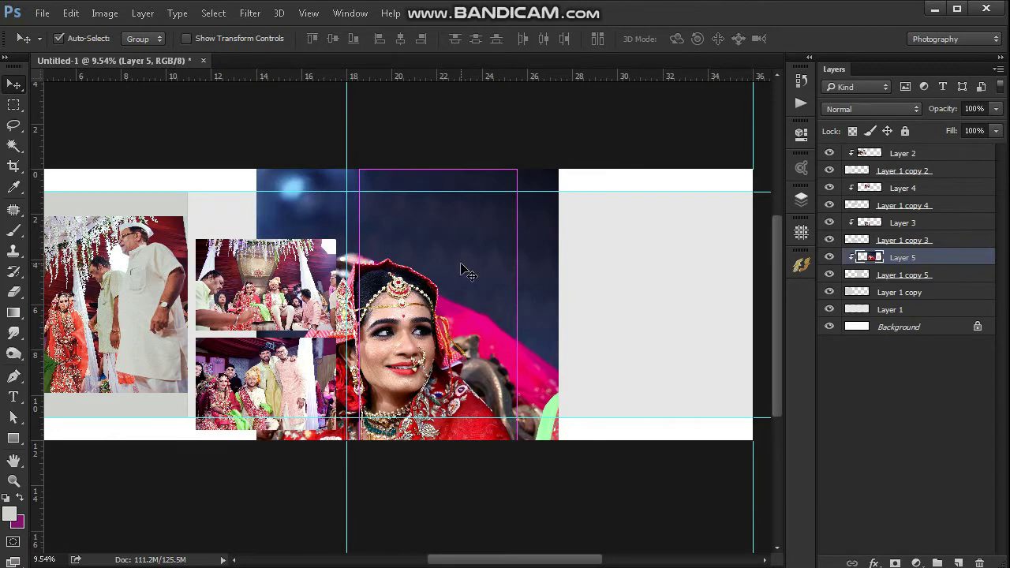
Step: Reposition the bride portrait and scale it to about 61% so it fills the tall block from top to bottom
drag(426, 351, 458, 278)
key(ctrl+t)
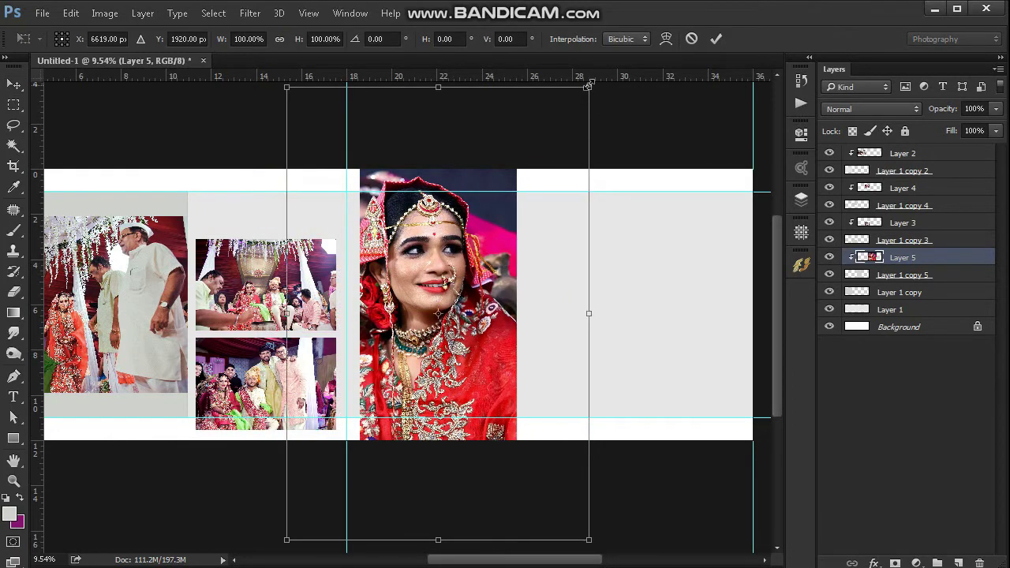
drag(589, 87, 537, 165)
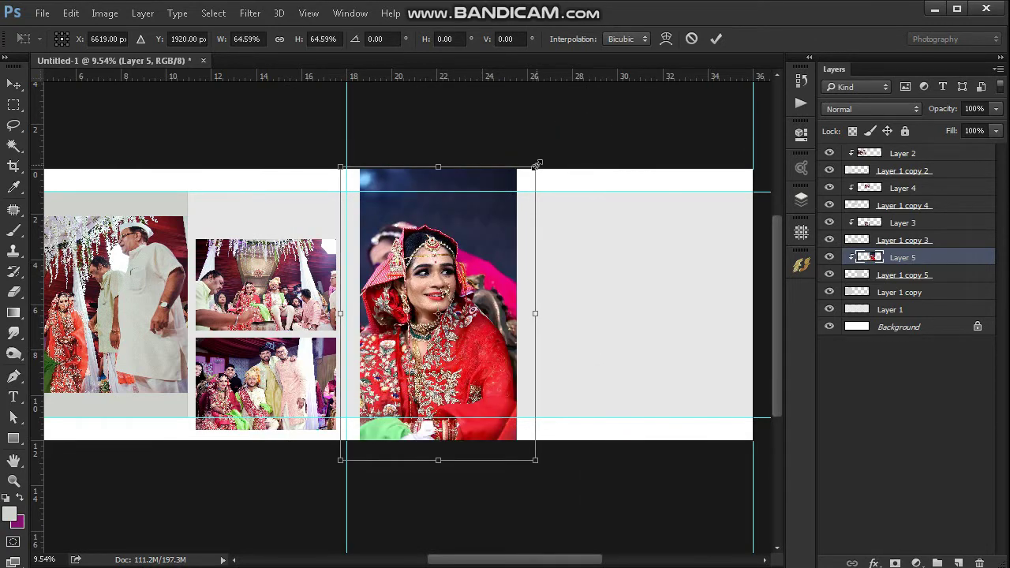
drag(529, 466, 521, 453)
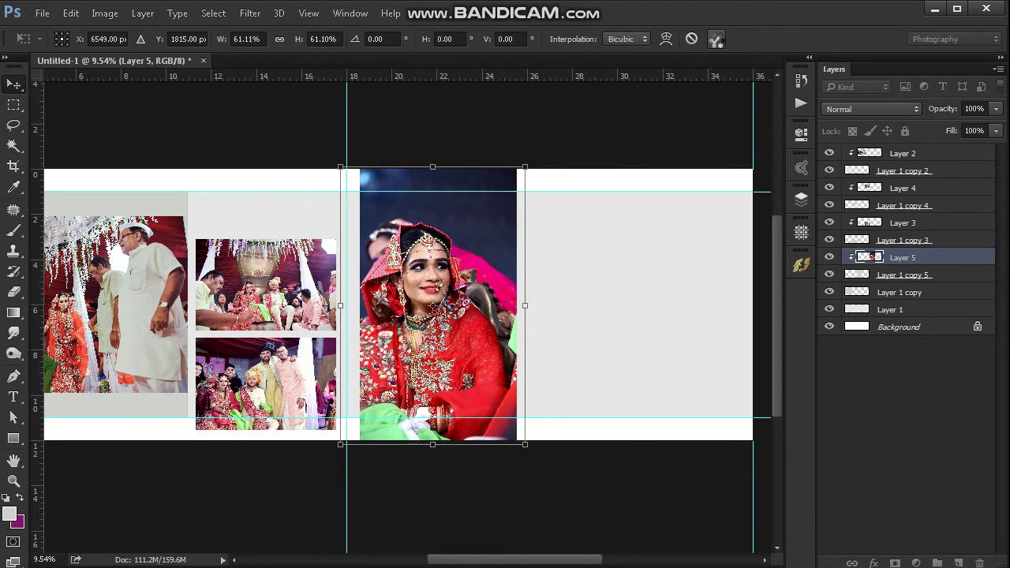
click(716, 39)
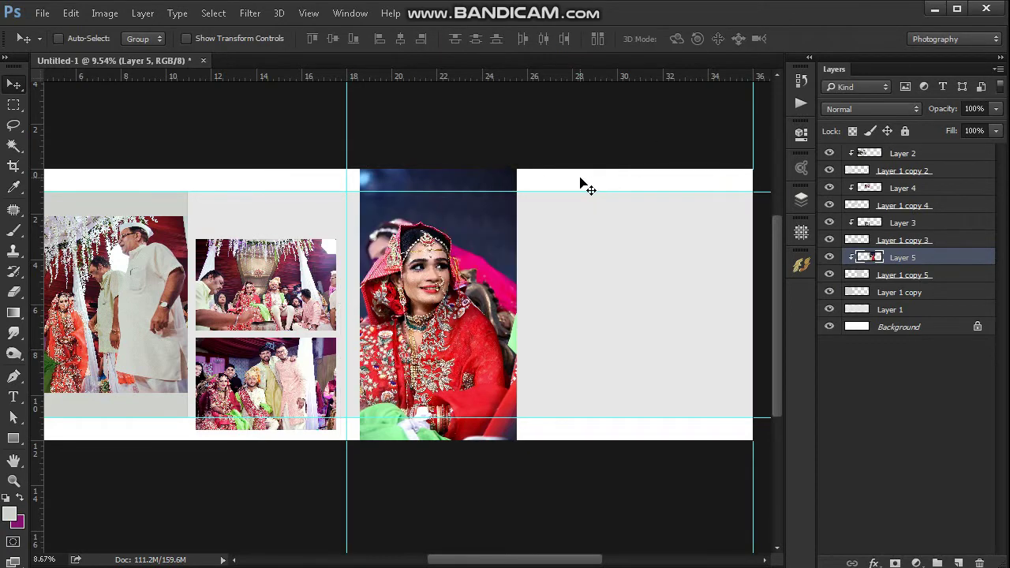
Step: Duplicate the bride portrait's tall block, Layer 1 copy 5, and move the unclipped block to the top of the layer stack
scroll(586, 186, down, 1)
click(857, 276)
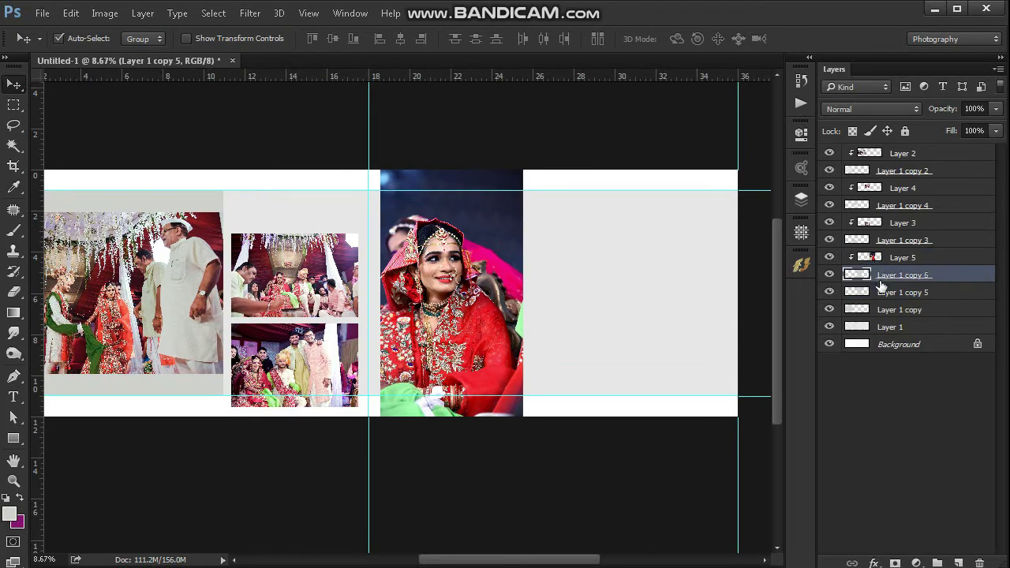
key(ctrl+j)
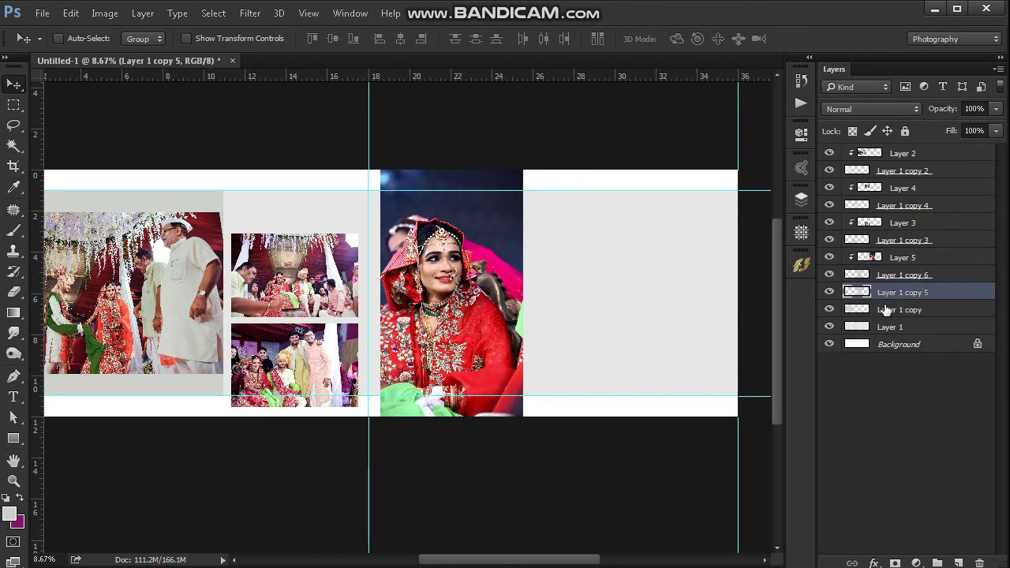
drag(885, 310, 953, 142)
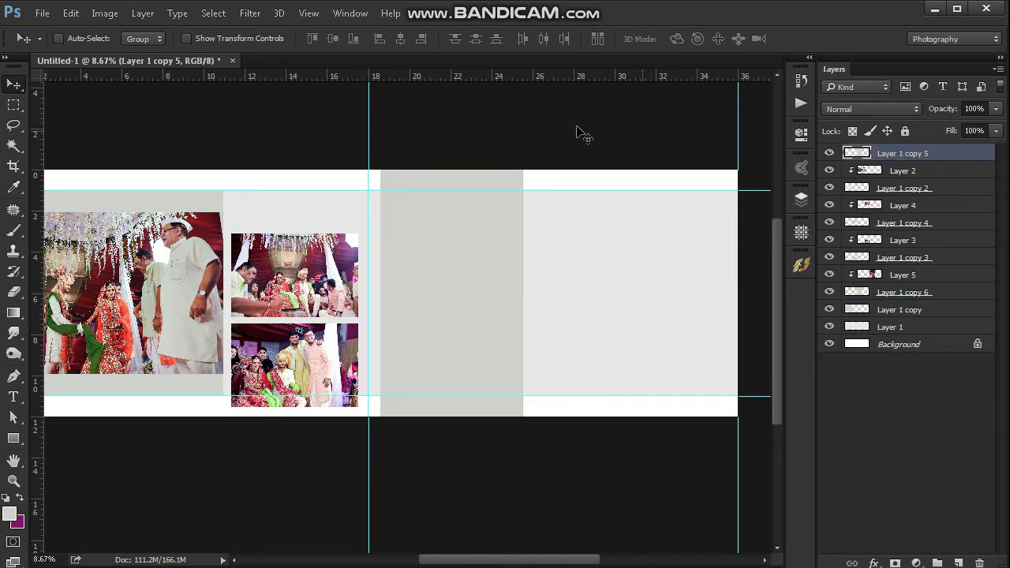
Step: Rotate the block by -90°, scale it to about 54.37% and place it overlapping the bride portrait's right edge
key(ctrl+t)
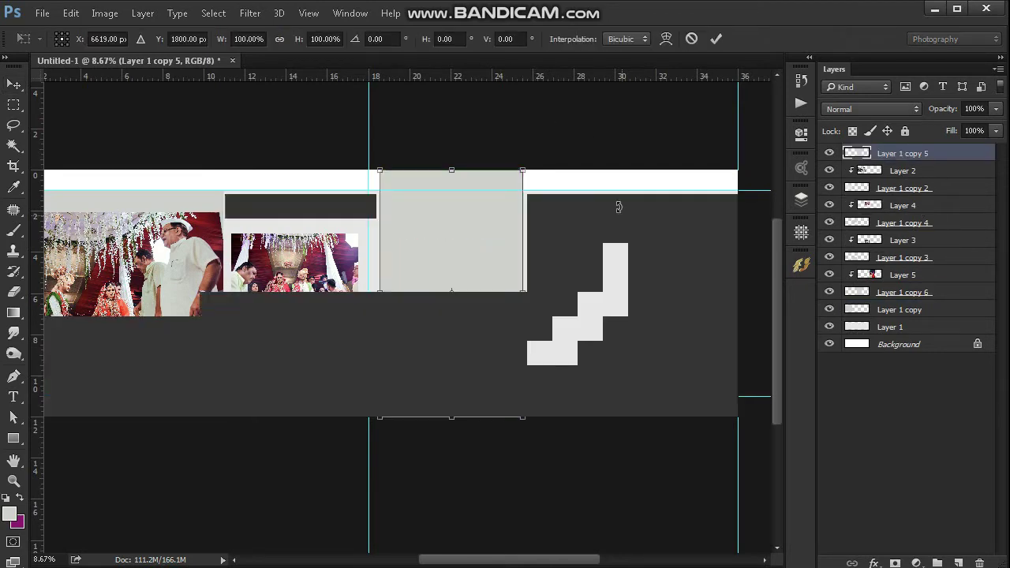
drag(556, 147, 461, 161)
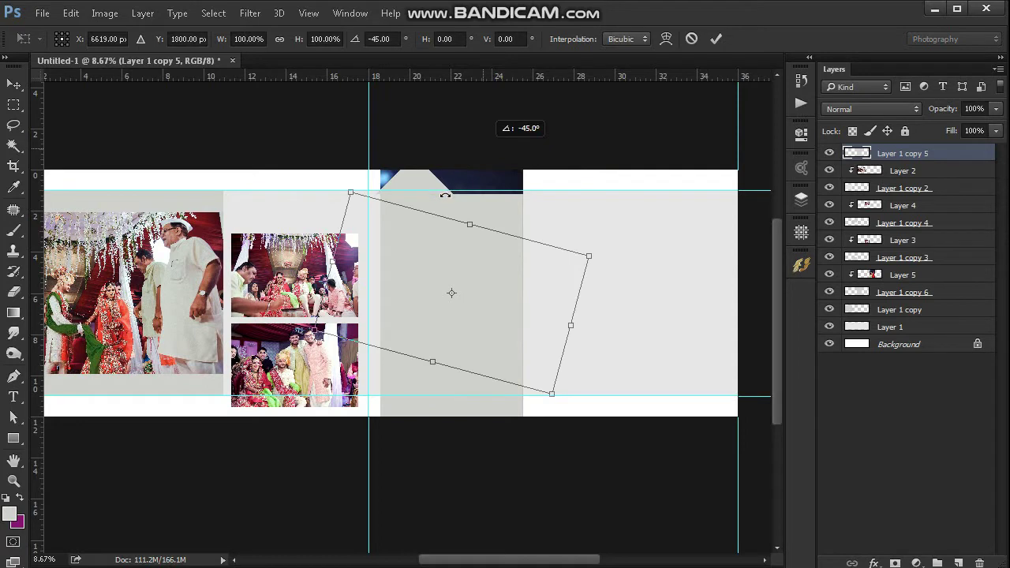
drag(445, 195, 391, 239)
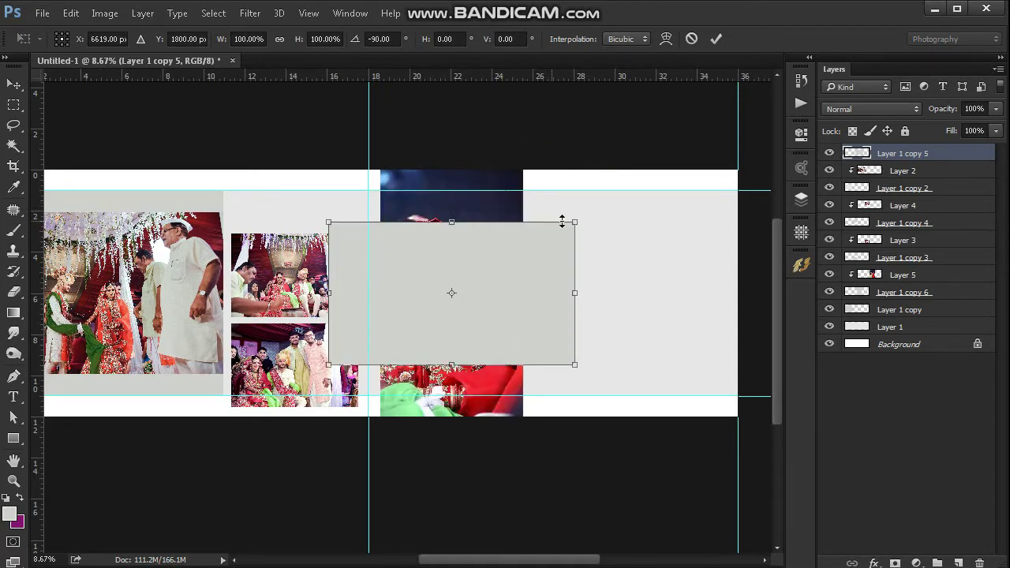
drag(575, 219, 601, 269)
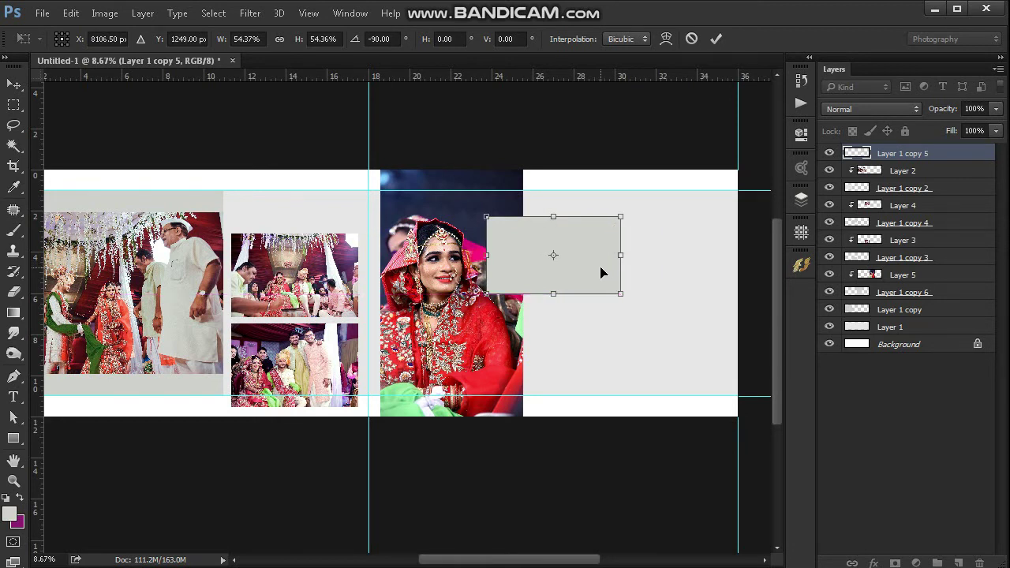
key(Return)
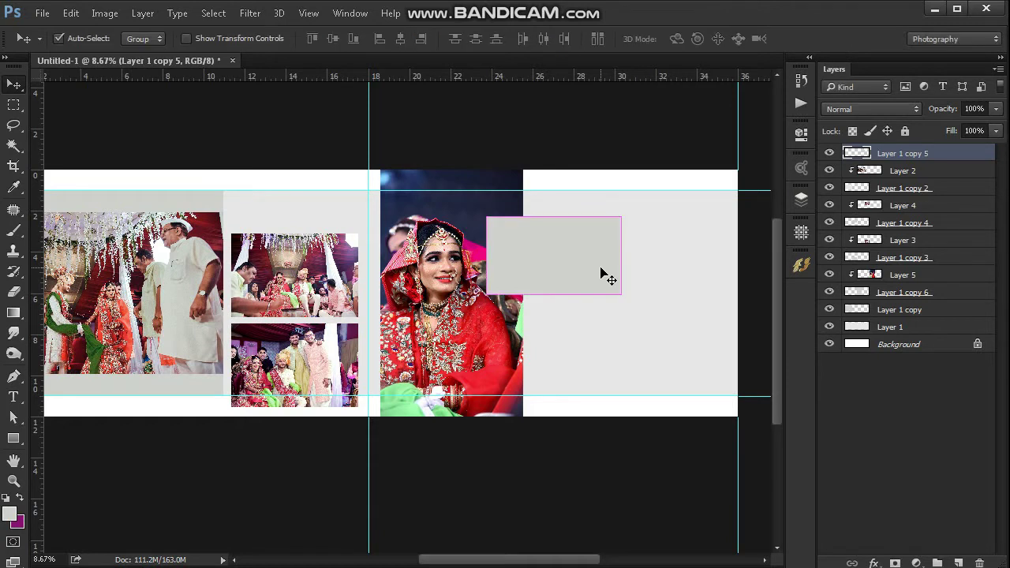
Step: Duplicate the horizontal block, place the copy just to its right with a narrow gap and reduce its width to 59.94%
key(ctrl+j)
drag(571, 269, 634, 273)
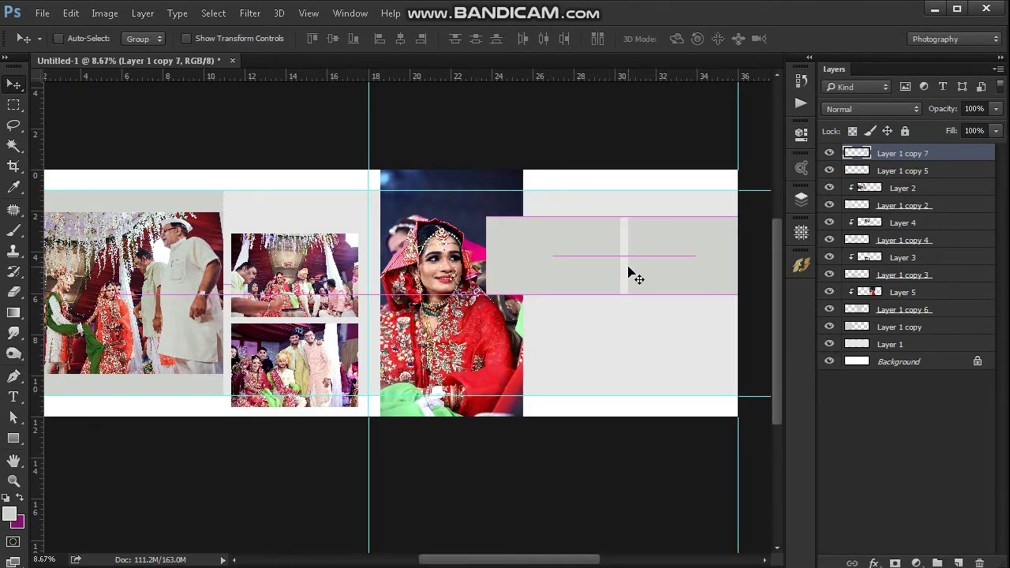
key(ctrl+t)
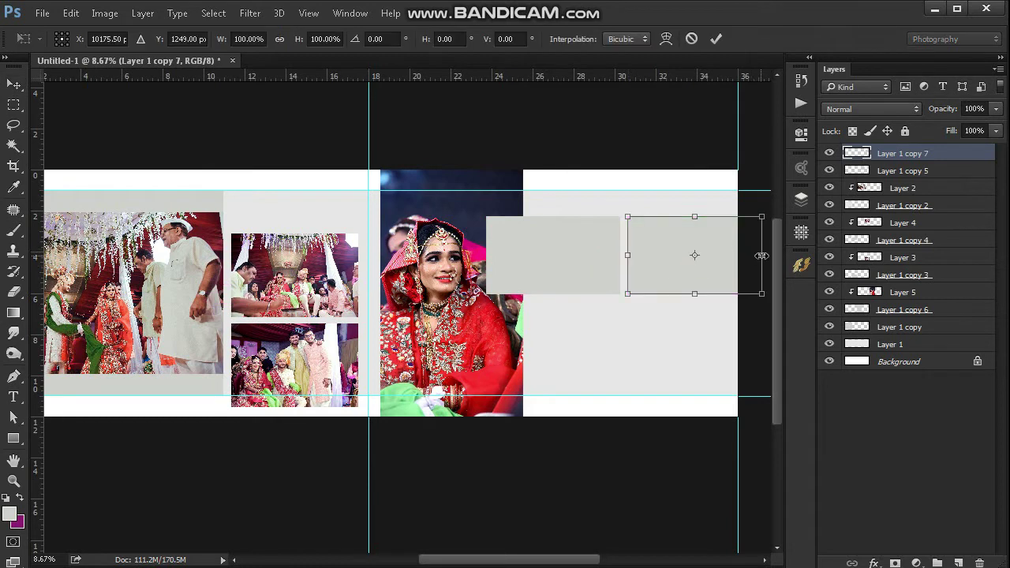
drag(762, 255, 708, 260)
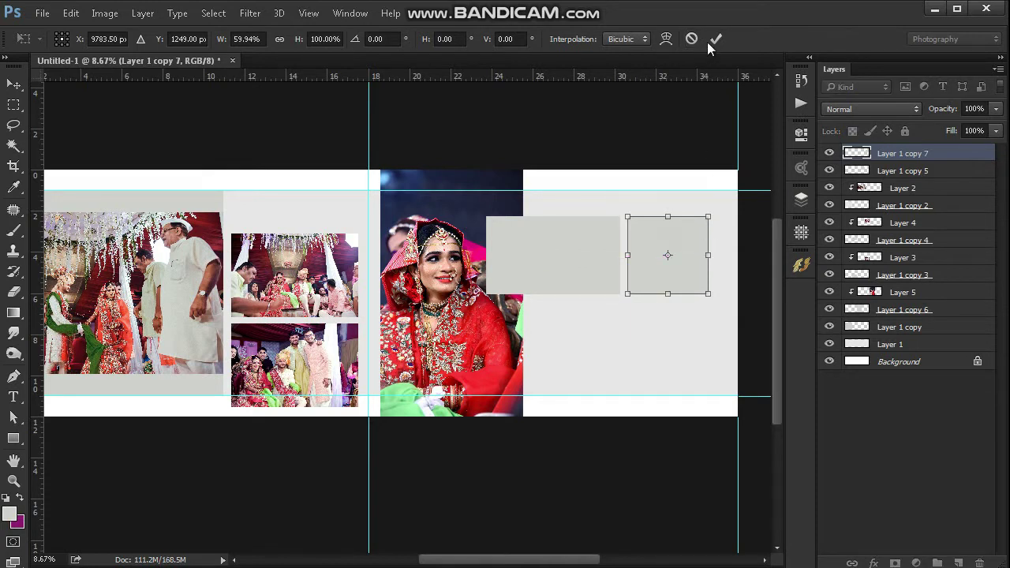
click(714, 39)
Step: Select both small blocks on the right page and stretch them downward together to 109.19% height
right_click(556, 231)
click(588, 239)
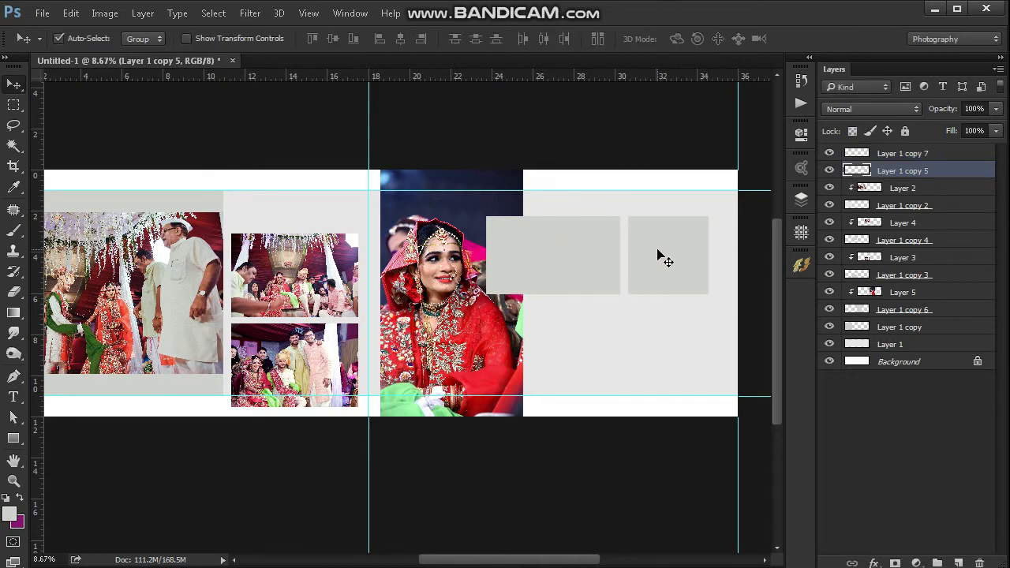
right_click(663, 257)
shift+click(672, 262)
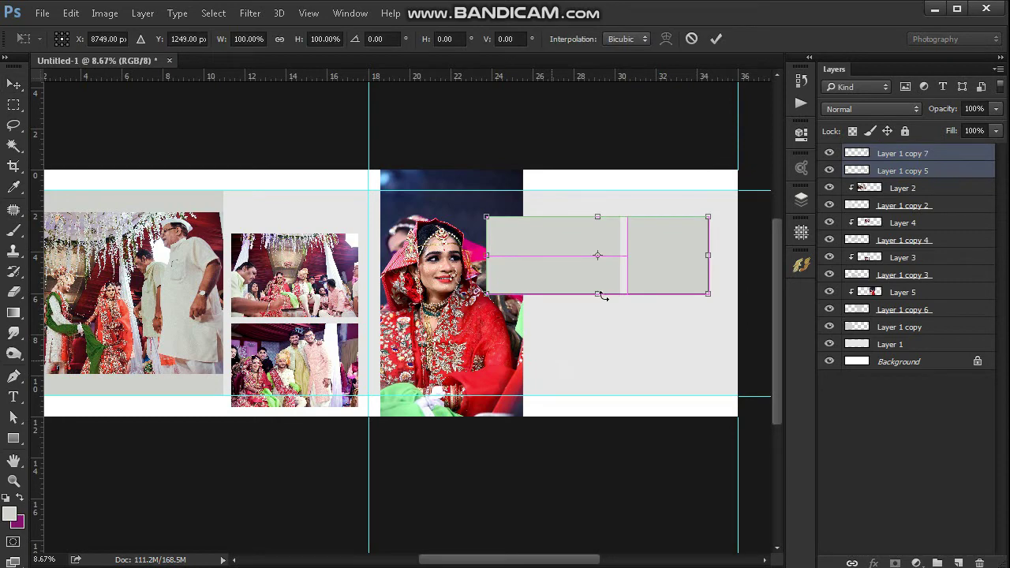
drag(598, 298, 599, 302)
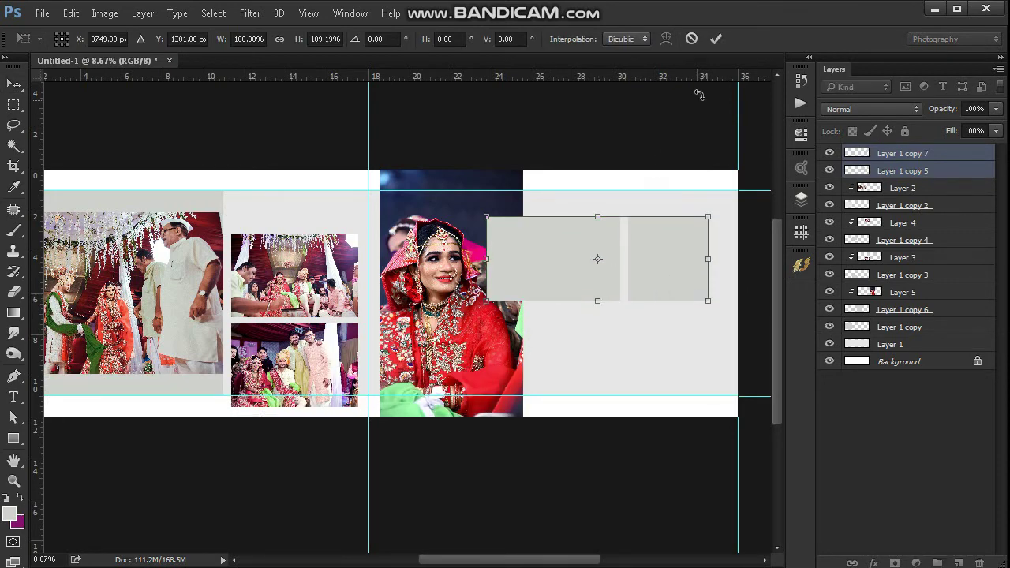
click(716, 39)
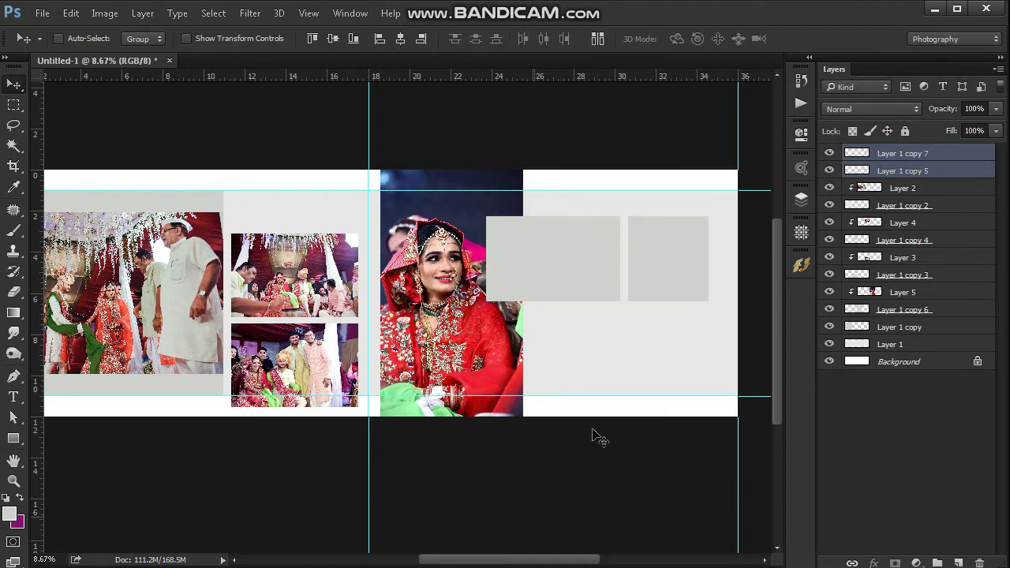
Step: Open the photos DSC_2392 and DSC_2447 from the photo folder, copy the whole DSC_2447 image and close it
key(alt+Tab)
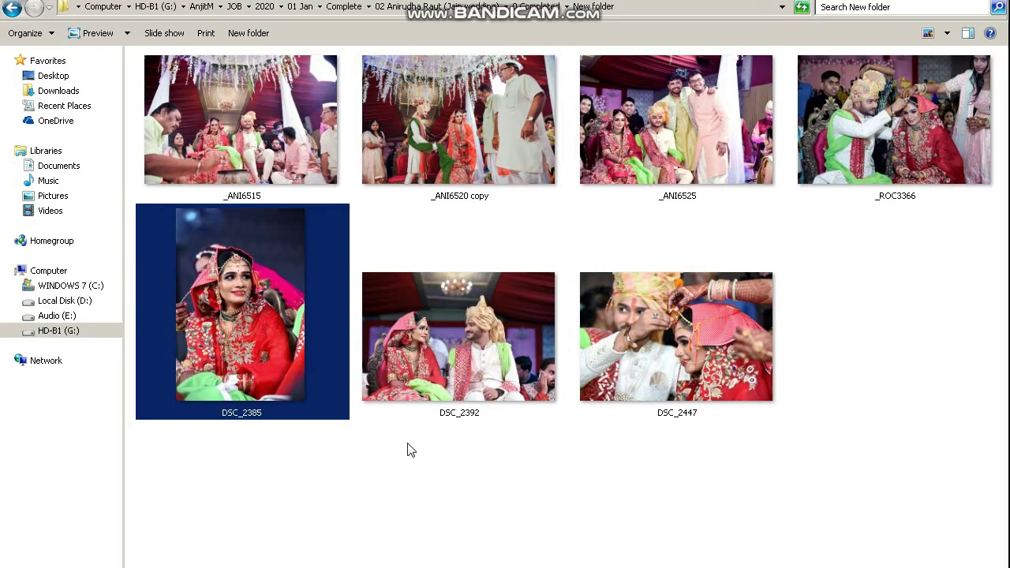
click(475, 543)
click(506, 336)
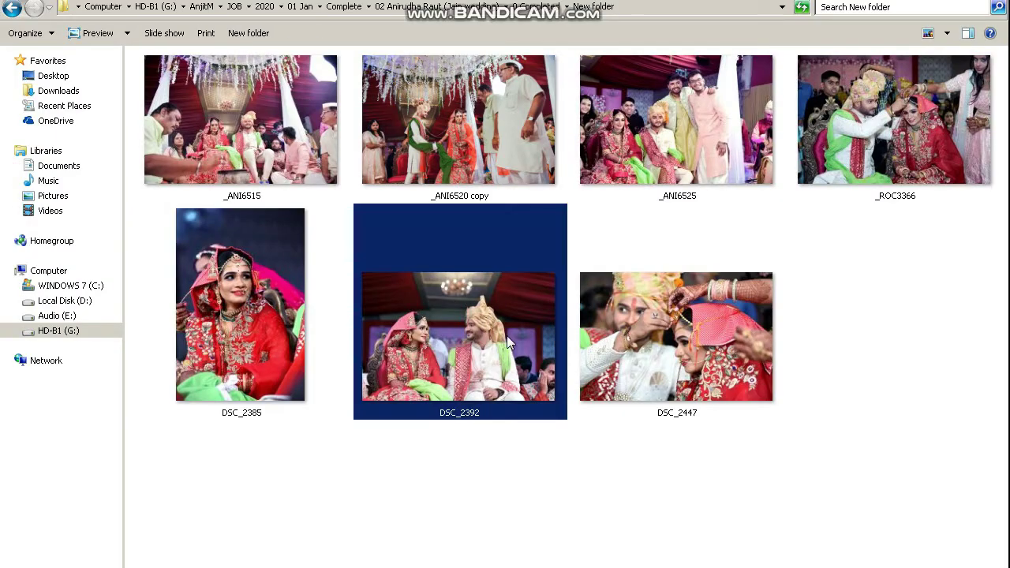
ctrl+click(657, 358)
drag(513, 379, 559, 56)
key(alt+Tab)
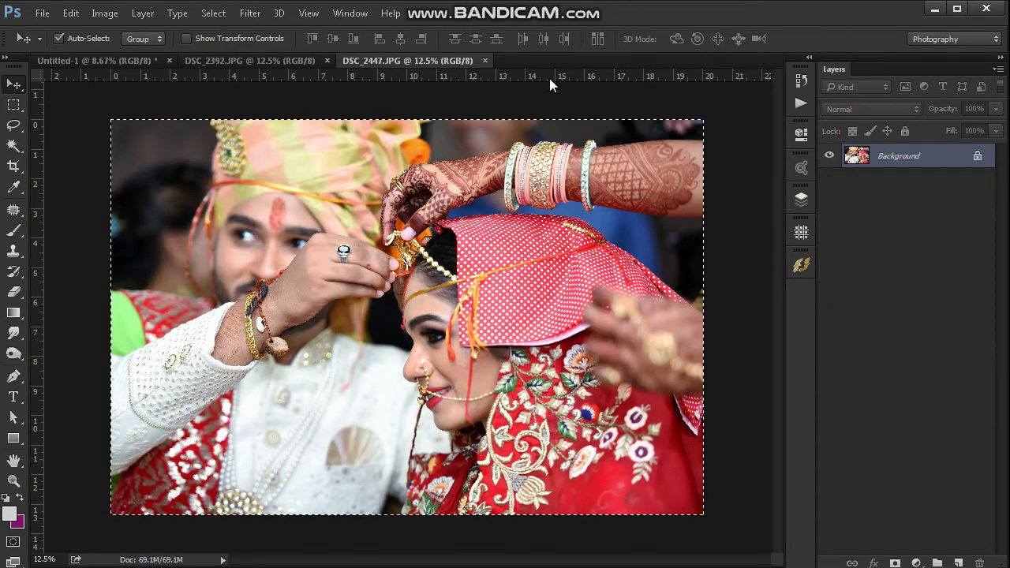
key(ctrl+w)
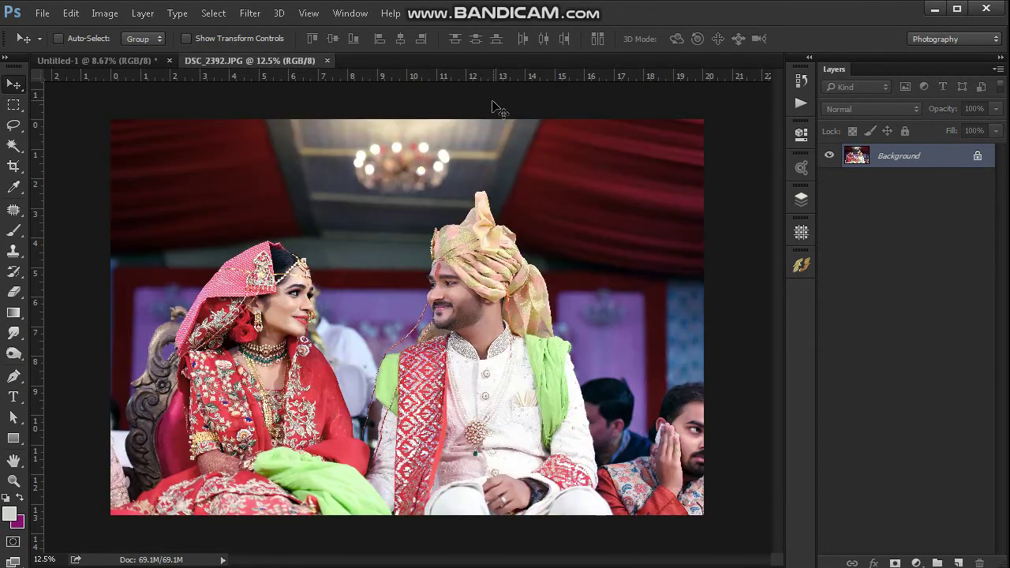
Step: Paste the DSC_2447 photo above Layer 1 copy 7 and clip it to the narrower block
key(ctrl+Tab)
right_click(654, 249)
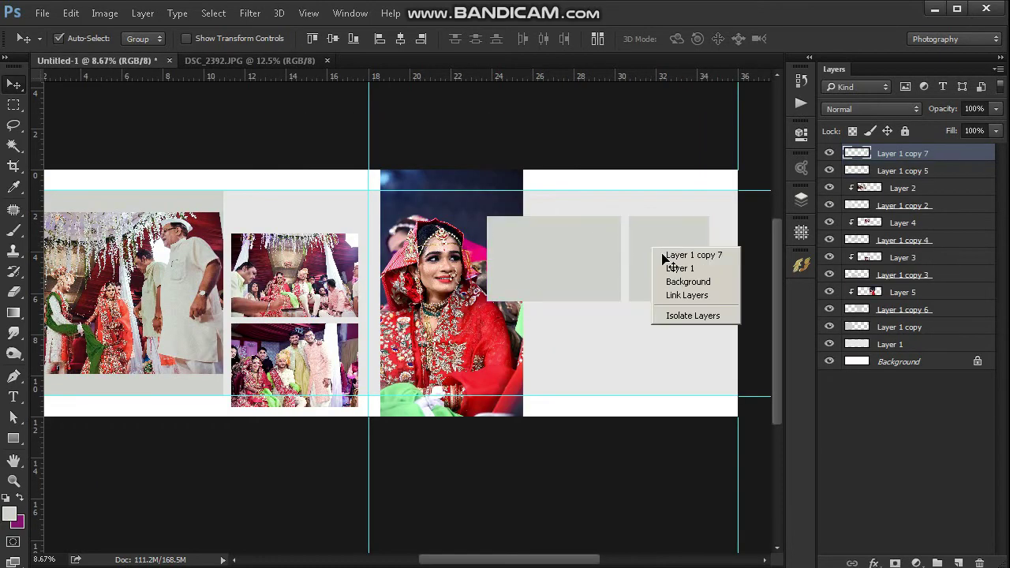
click(663, 256)
key(ctrl+v)
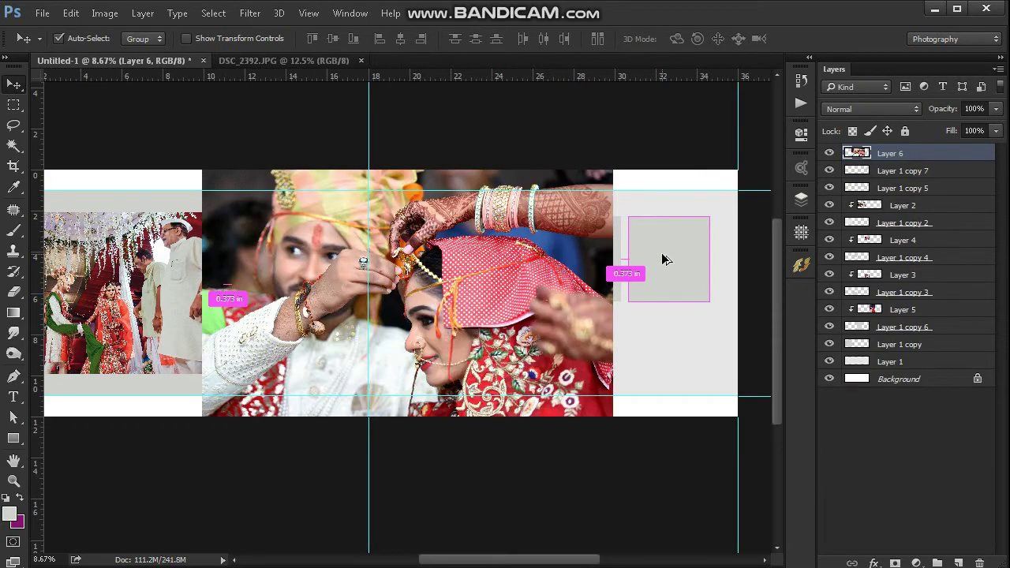
key(ctrl+alt+g)
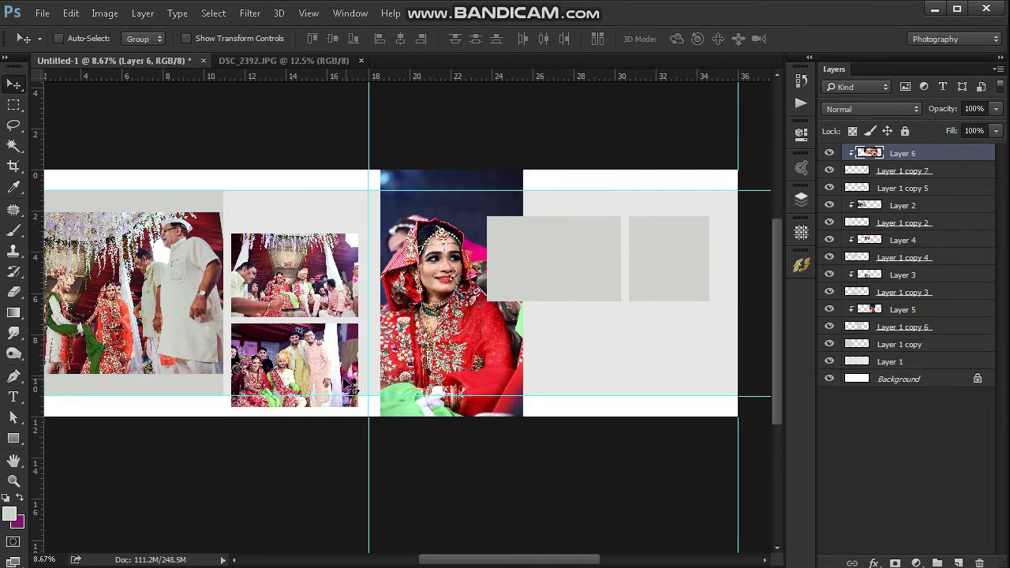
Step: Move the clipped DSC_2447 photo over the narrower block and scale it to 28.42% so the couple's faces show
key(ctrl)
drag(464, 334, 683, 246)
key(ctrl+t)
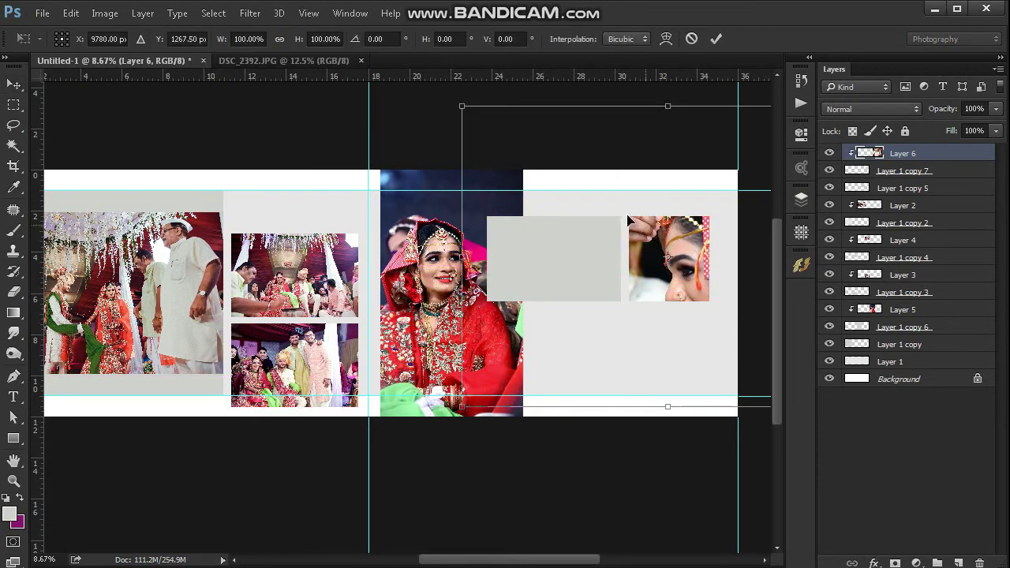
drag(463, 107, 607, 213)
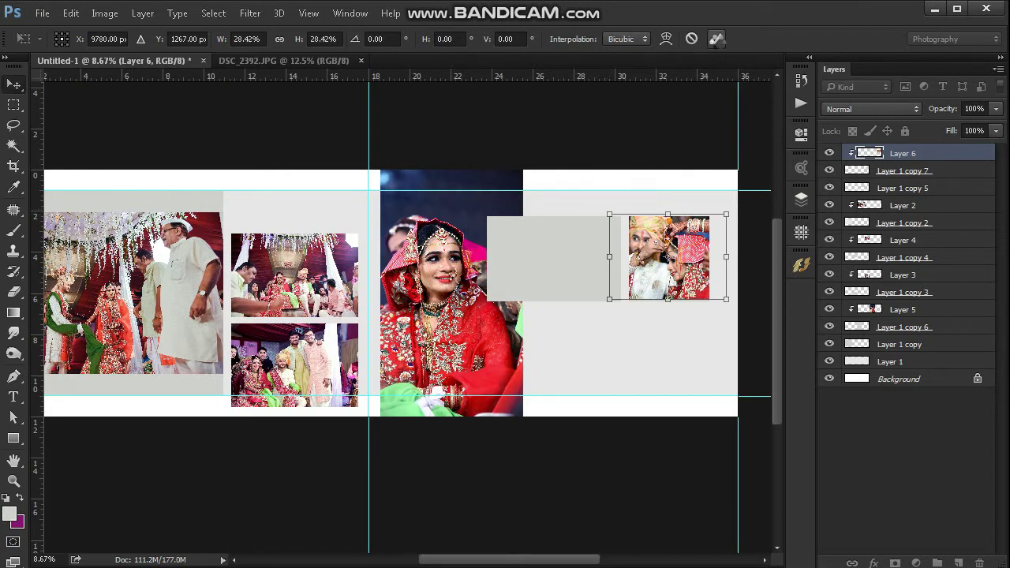
click(715, 38)
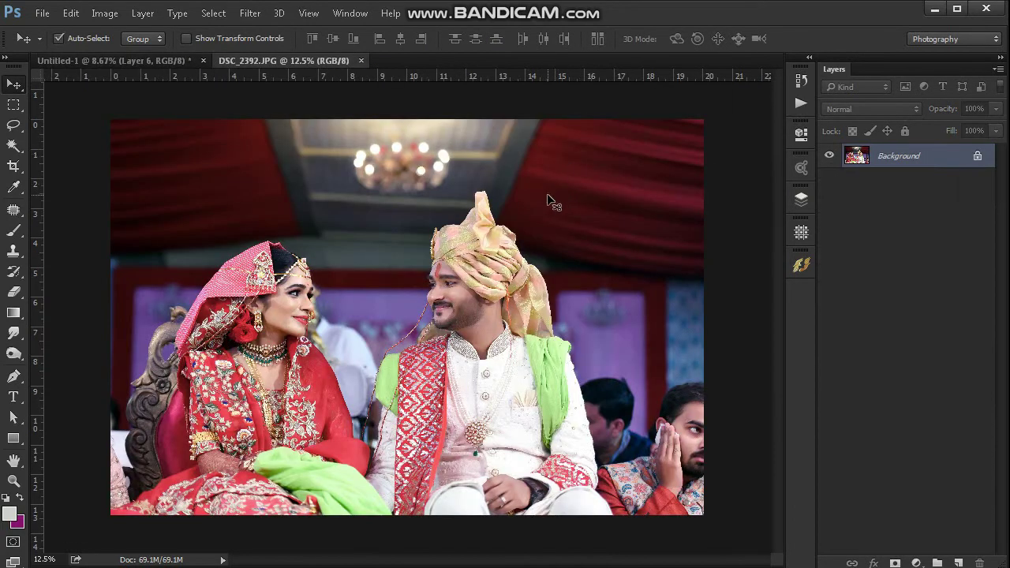
Step: Copy the whole DSC_2392 image, close it, and paste it clipped to the wider block, Layer 1 copy 5
key(ctrl+a)
key(ctrl+w)
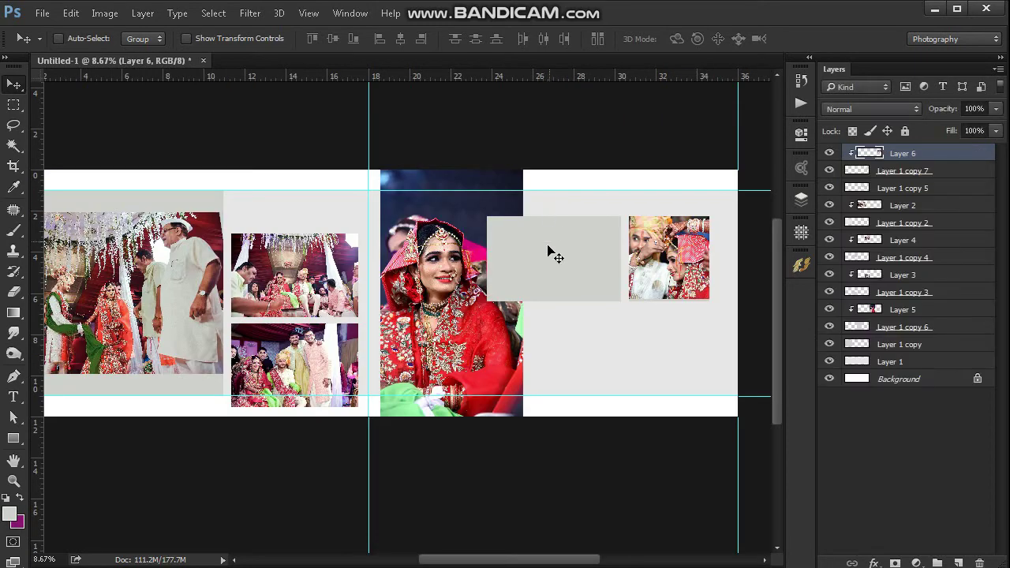
right_click(552, 255)
click(557, 259)
key(ctrl+v)
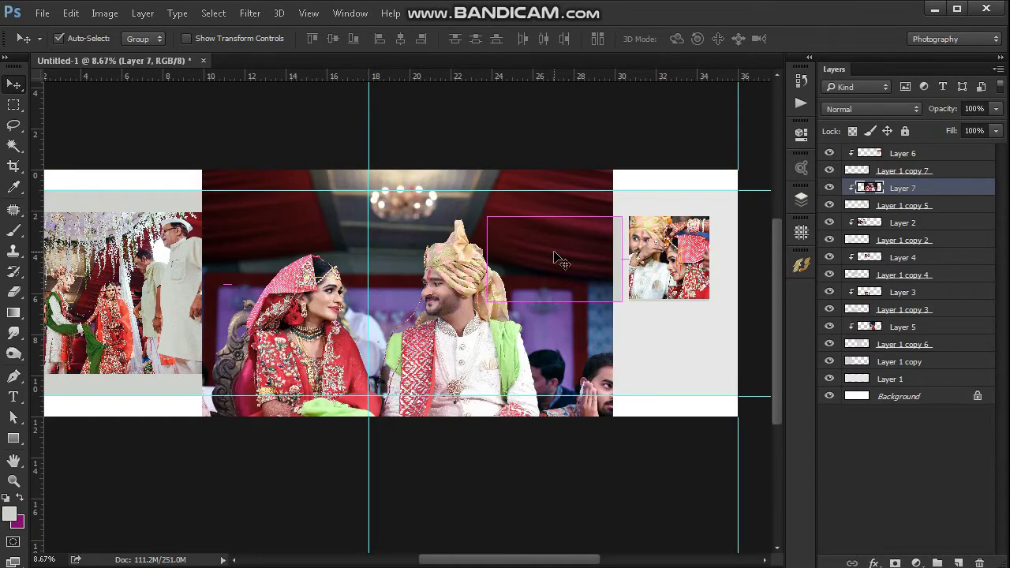
key(ctrl+alt+g)
Step: Scale the DSC_2392 photo to about 36% and position it so the seated couple fills the wider block
key(ctrl+t)
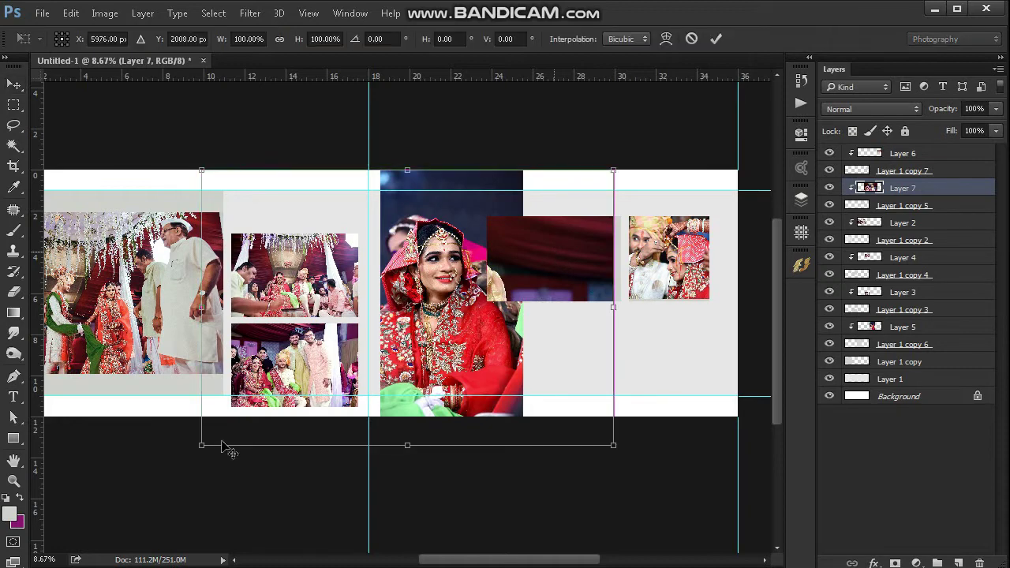
drag(202, 445, 274, 396)
drag(373, 325, 464, 269)
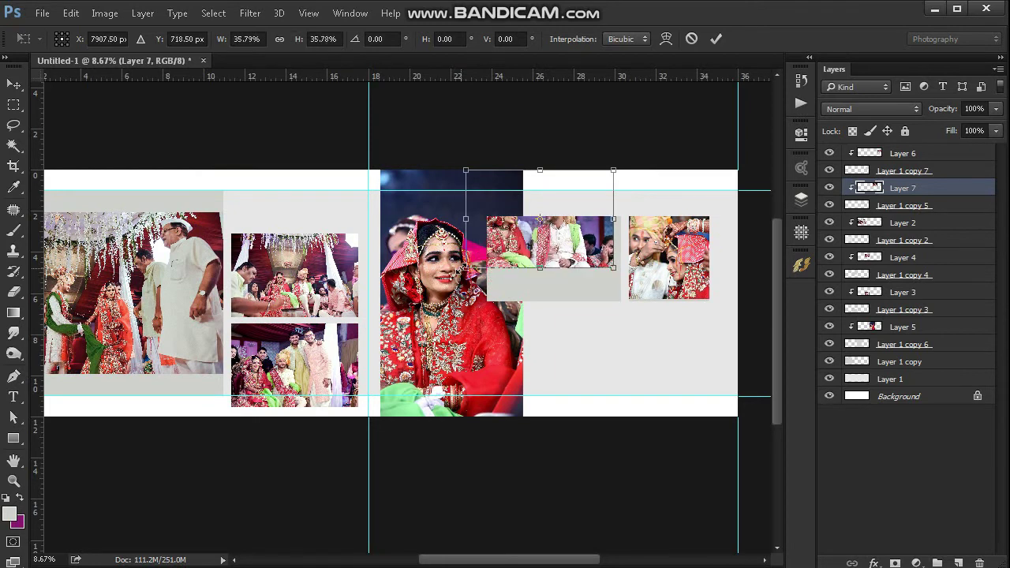
drag(576, 276, 581, 278)
key(Return)
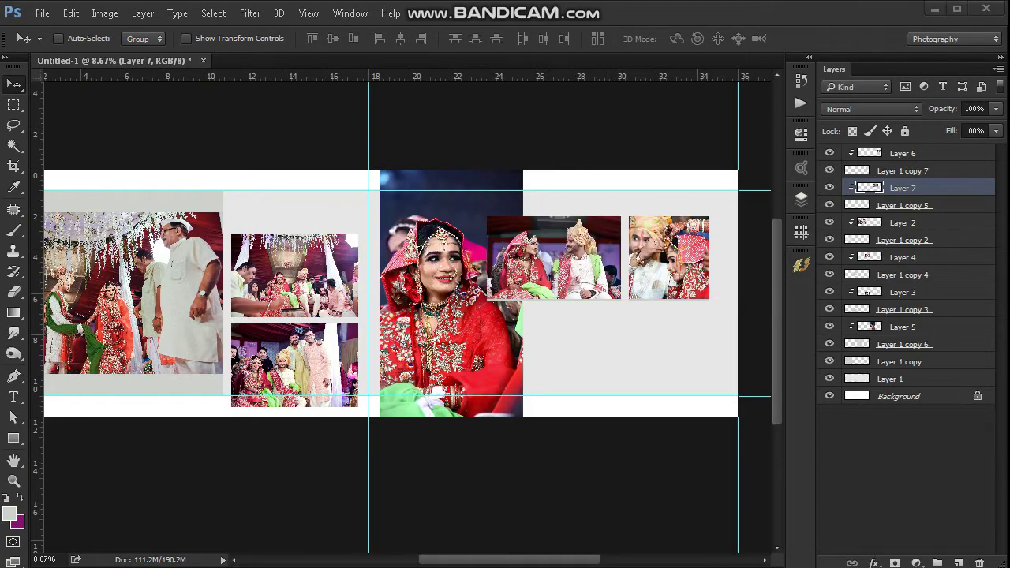
Step: Open the photo _ROC3366 from the photo folder, copy the whole image and close it
click(934, 7)
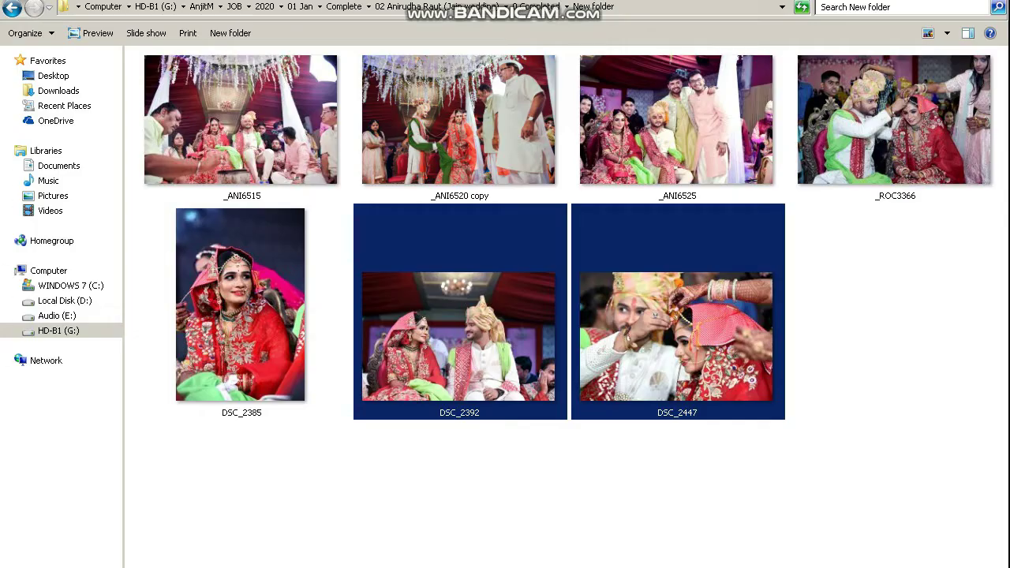
click(342, 218)
click(791, 138)
drag(916, 566, 601, 55)
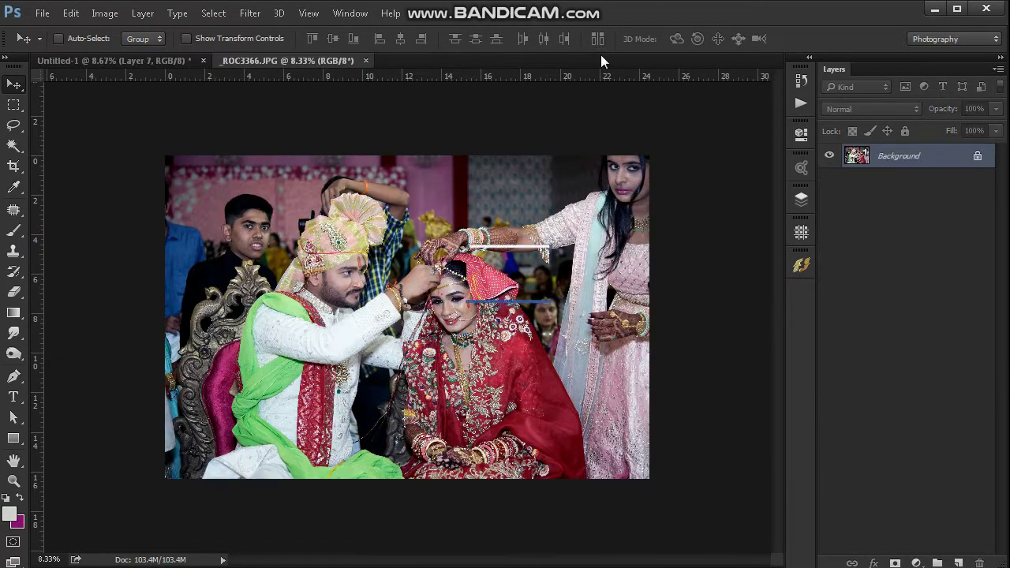
key(ctrl+a)
key(ctrl+c)
key(ctrl+w)
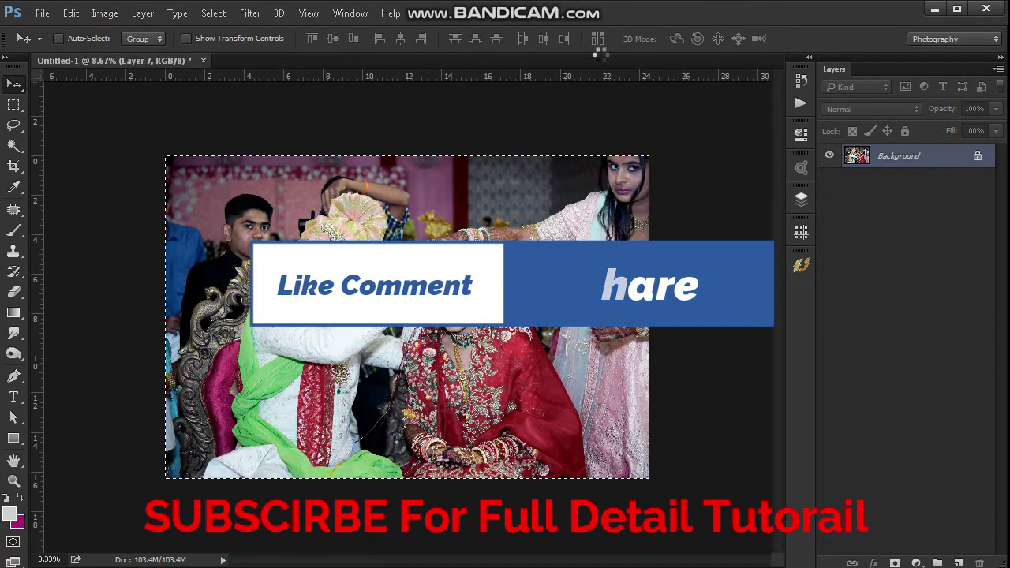
Step: Paste the copied _ROC3366 photo above Layer 1 and clip it to that background band
ctrl+click(612, 379)
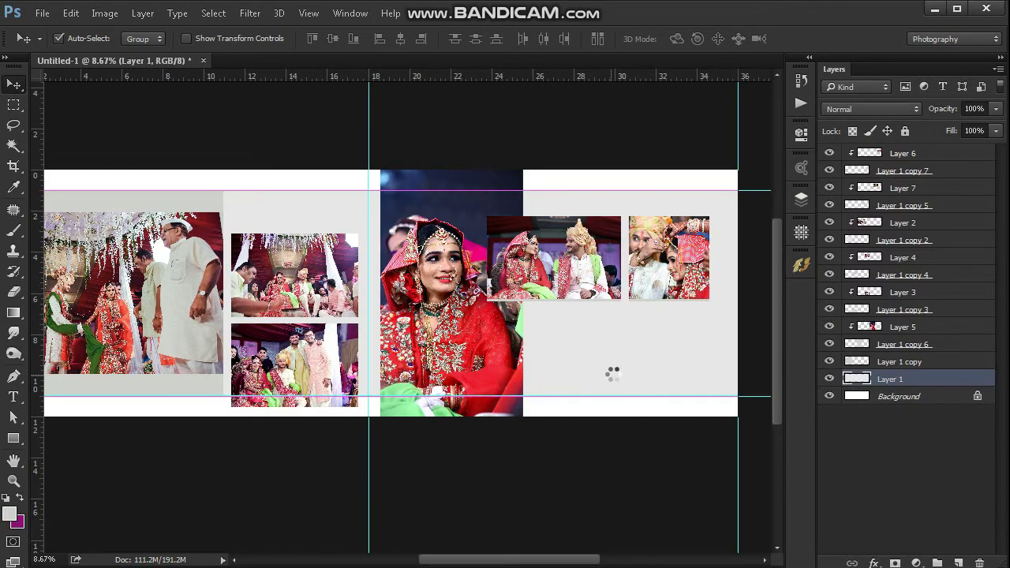
key(ctrl+v)
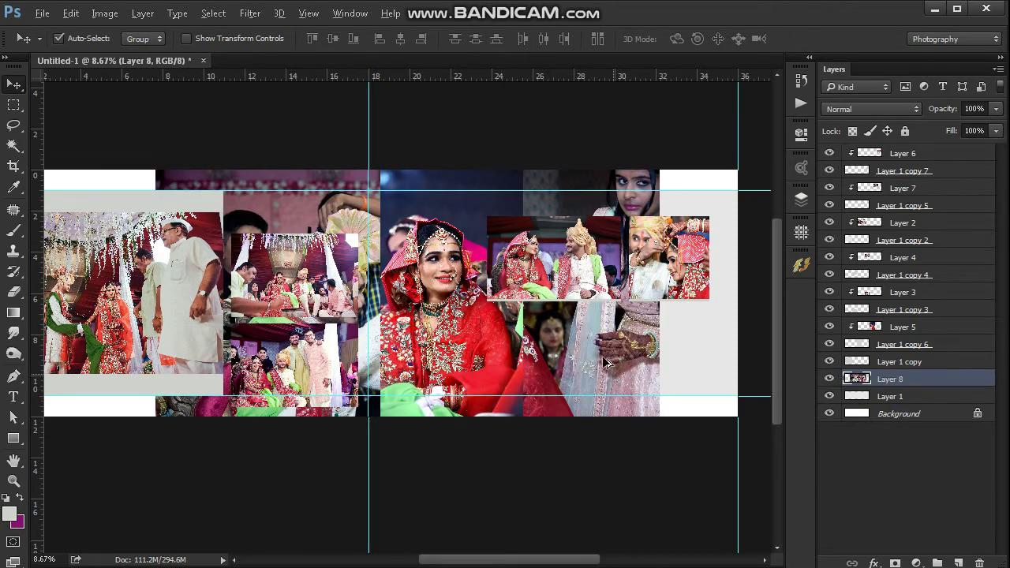
key(ctrl+alt+g)
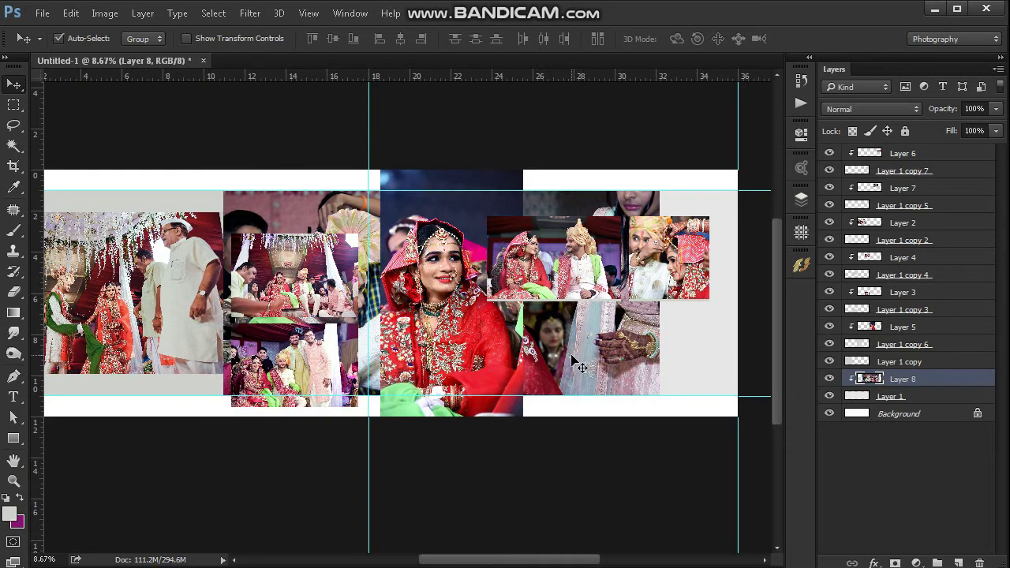
Step: Scale the clipped _ROC3366 photo to 38.07% and place it below the two small photos on the right-hand page
key(ctrl+t)
drag(155, 171, 494, 385)
drag(580, 408, 685, 365)
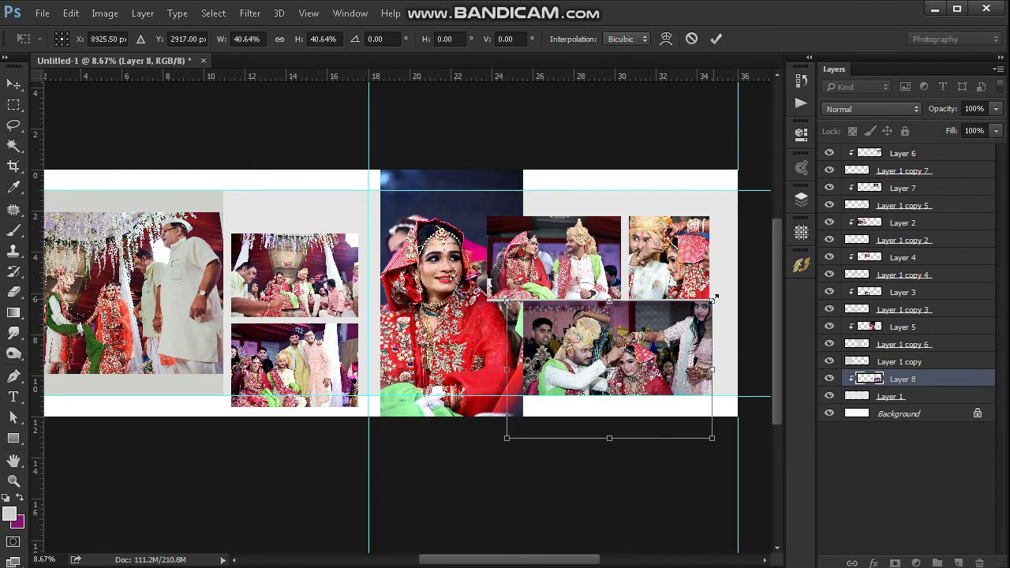
drag(714, 299, 724, 289)
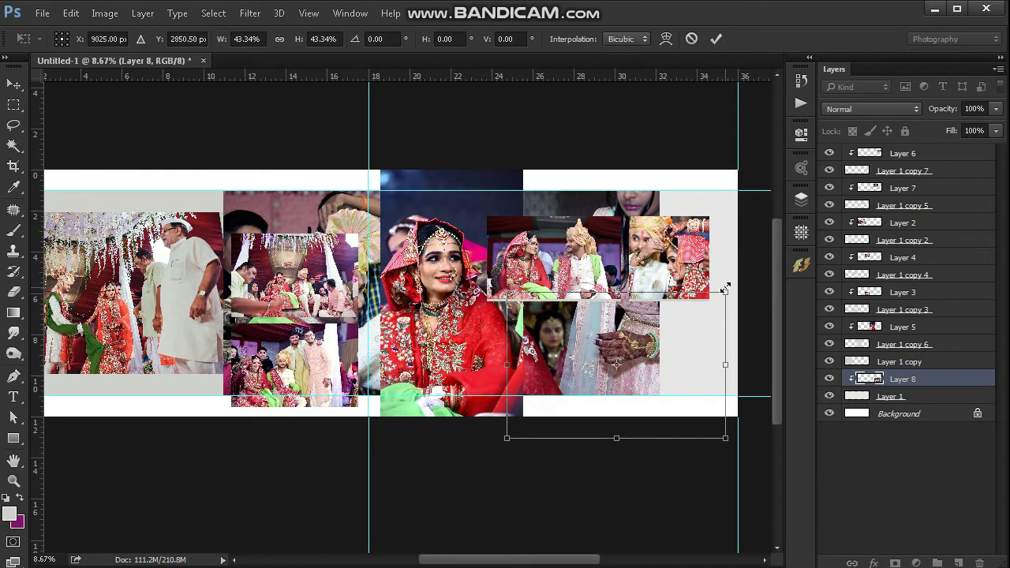
drag(506, 438, 528, 415)
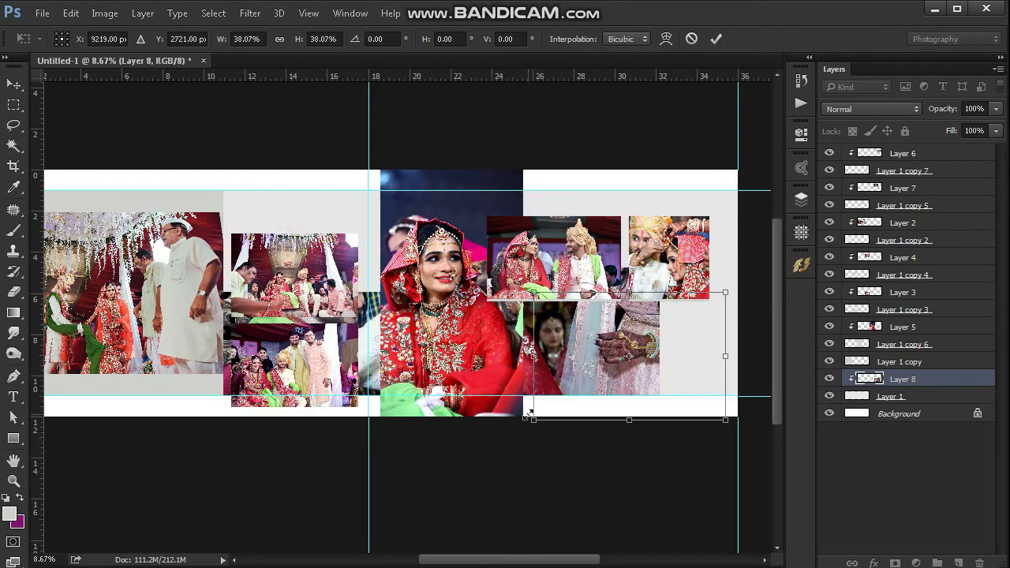
click(715, 38)
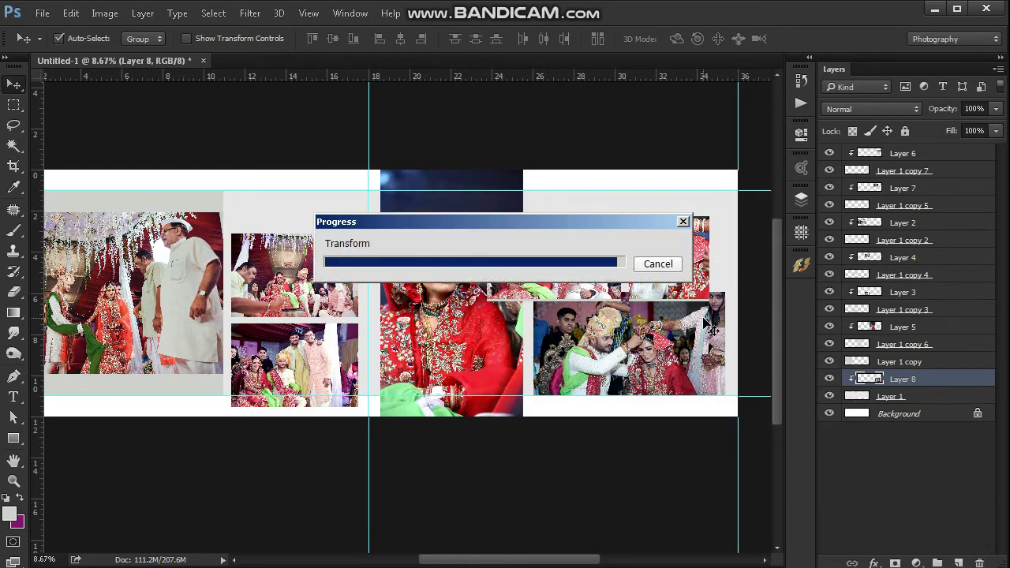
Step: Scale the band photo further to about 81.7% and center it in the empty area below the two small photos
key(ctrl+t)
drag(725, 422, 692, 397)
drag(664, 364, 672, 375)
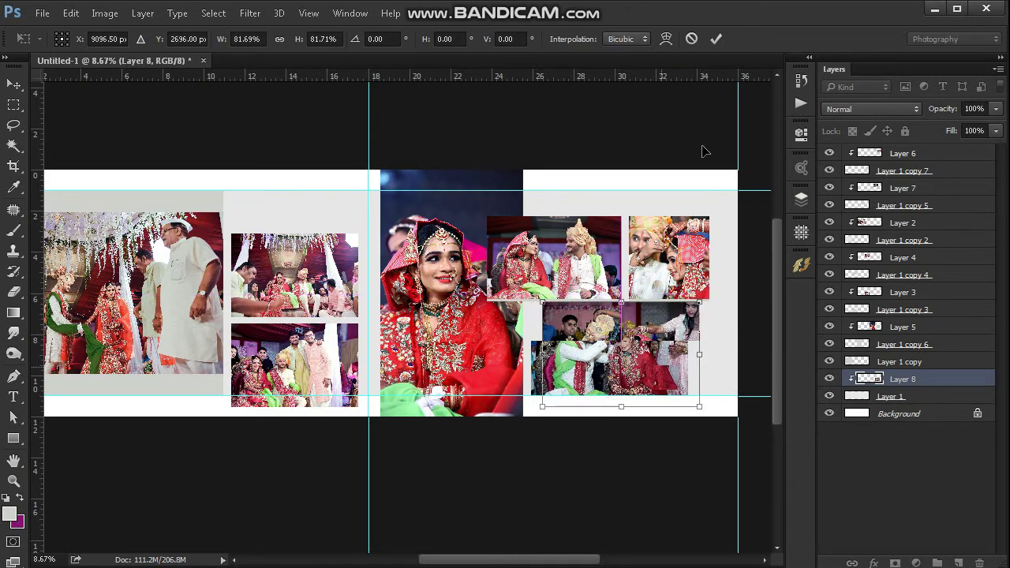
click(713, 40)
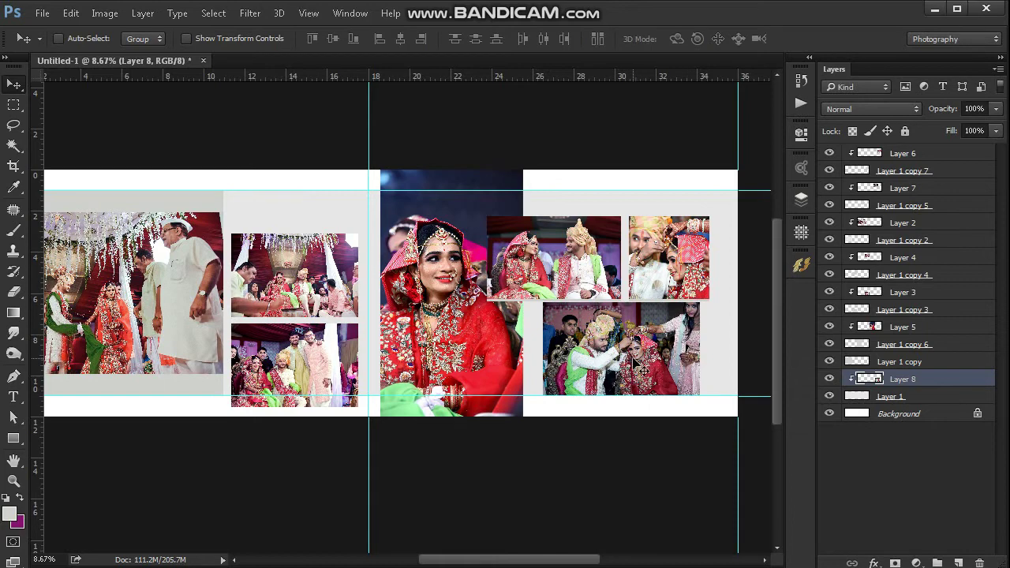
Step: Select the band photo on Layer 8 and set its blend mode to Luminosity
right_click(634, 362)
click(658, 364)
click(882, 106)
click(852, 416)
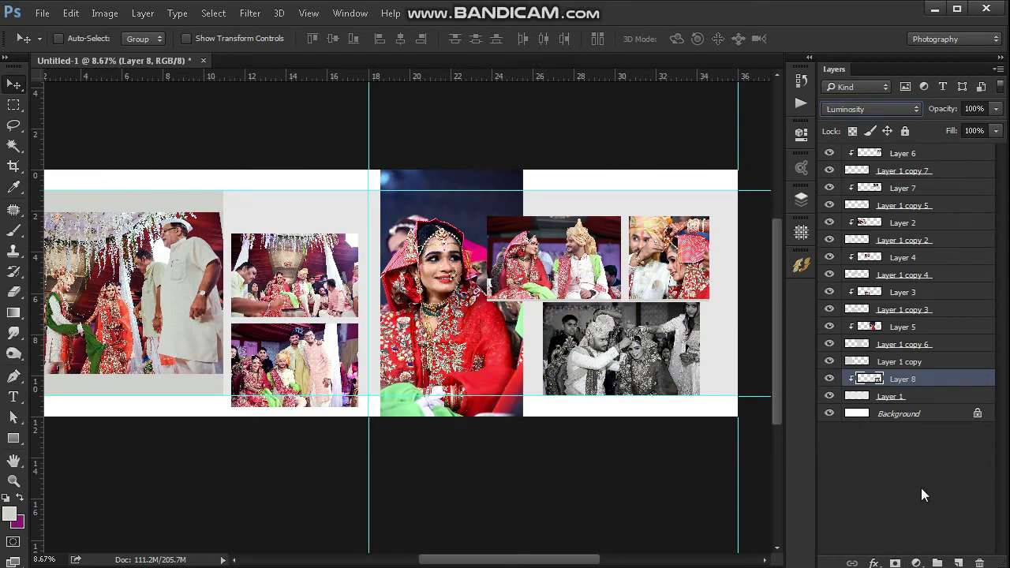
Step: Add an inverted black layer mask to Layer 8 and reveal the couple with a large soft white brush so the edges fade
click(895, 563)
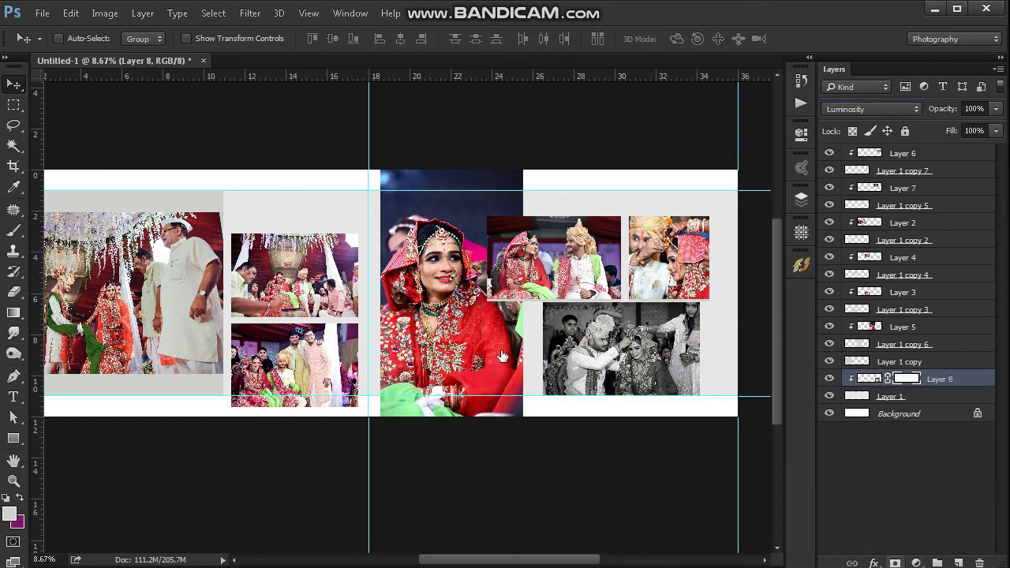
key(b)
key(d)
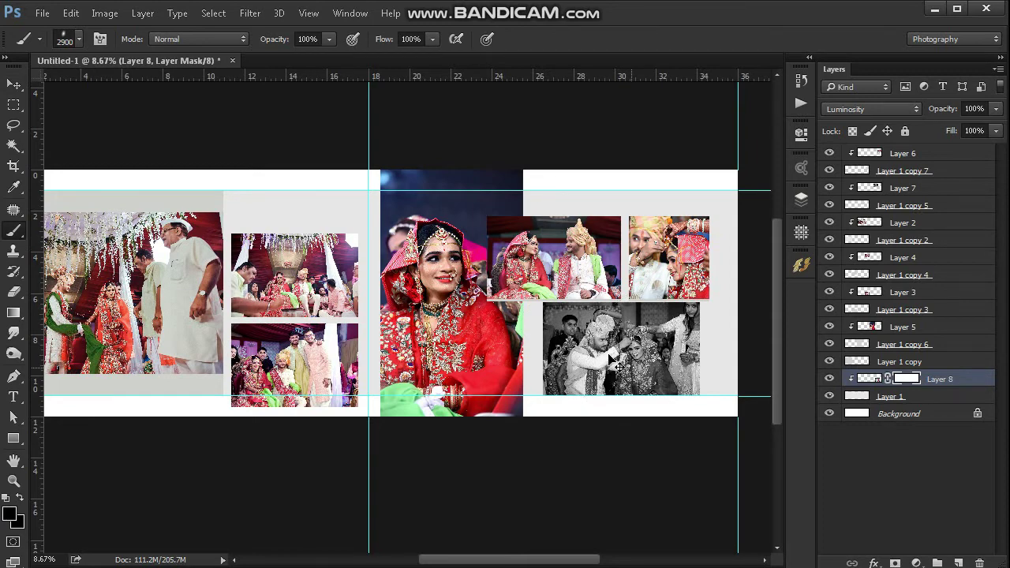
key(ctrl+i)
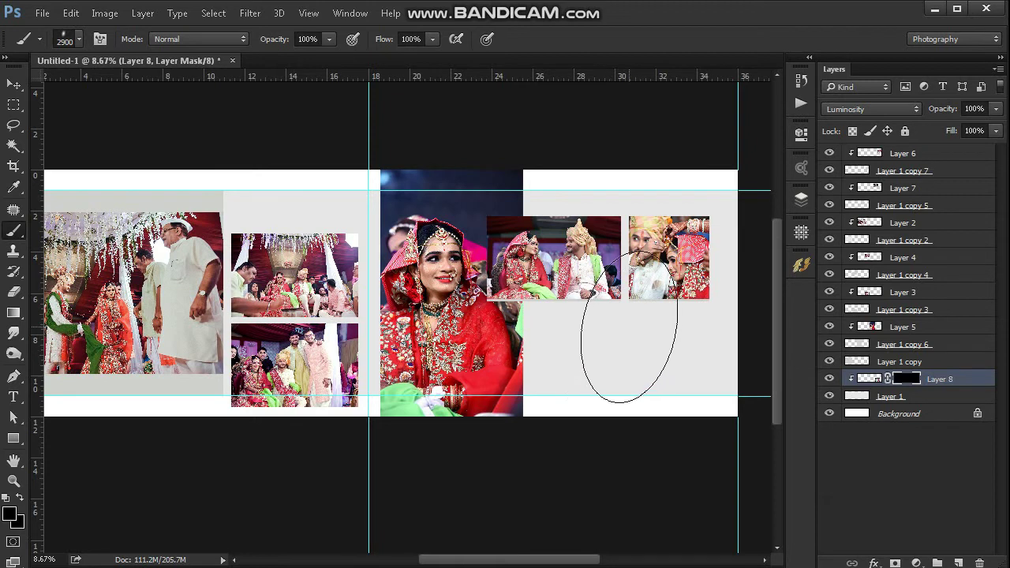
key(x)
key(x)
key(x)
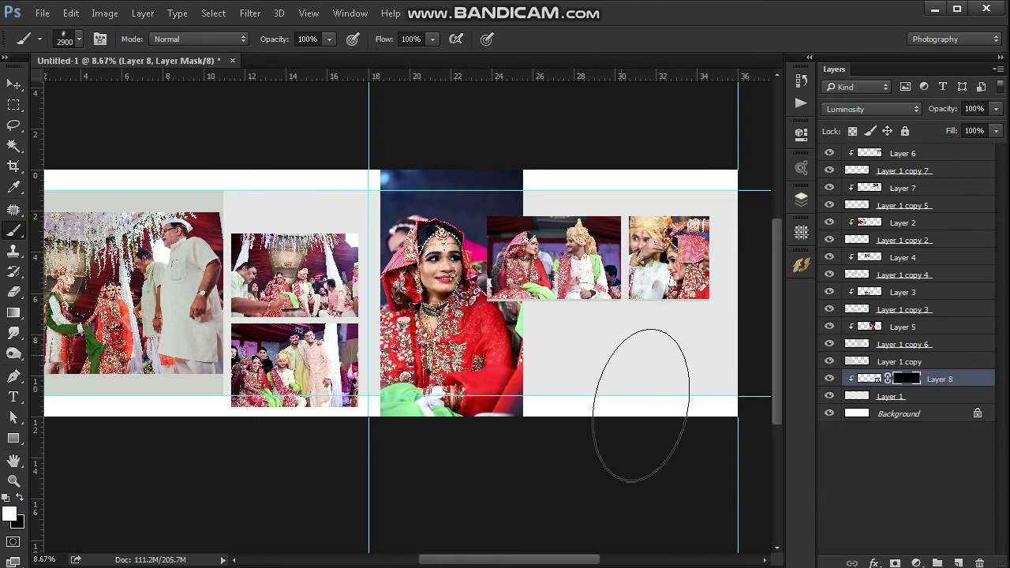
mouse_move(640, 405)
mouse_down()
mouse_move(647, 383)
mouse_move(778, 428)
mouse_up()
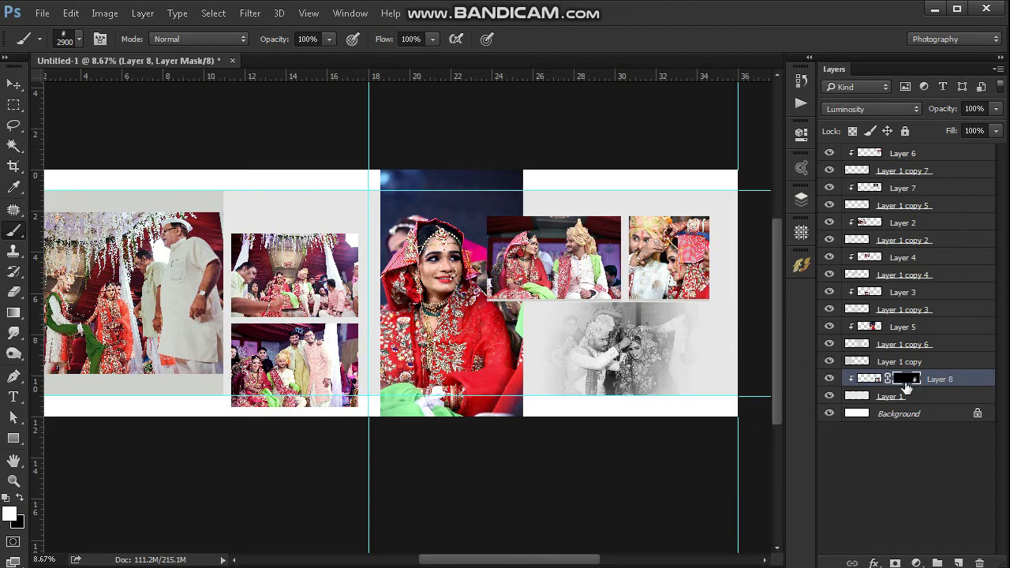
key(ctrl+t)
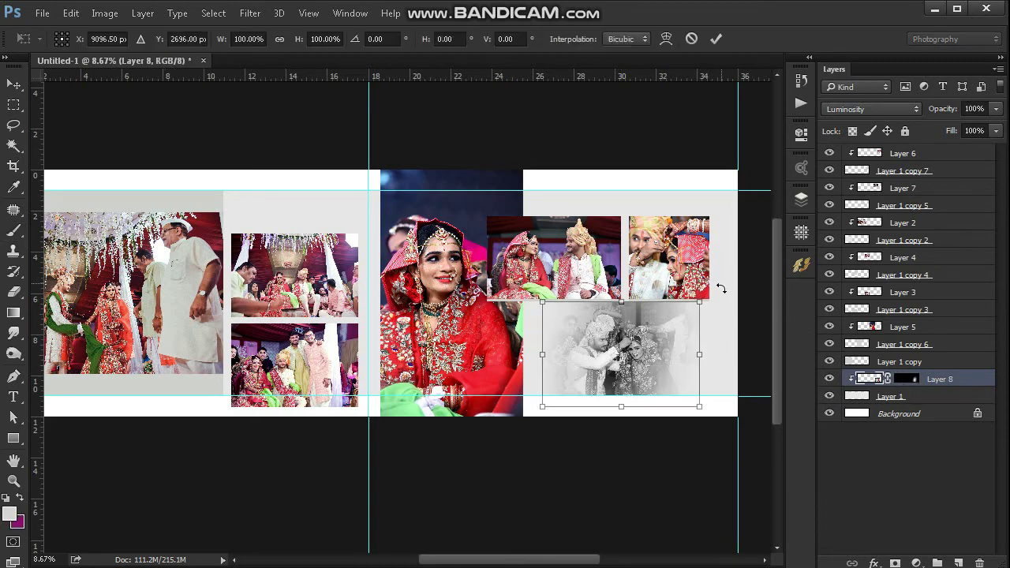
drag(721, 289, 730, 315)
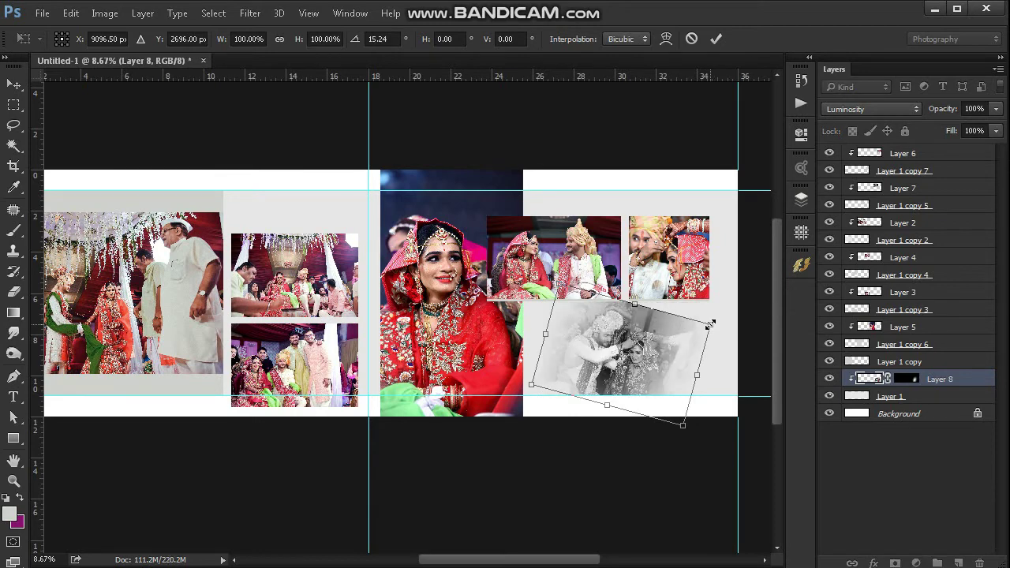
key(b)
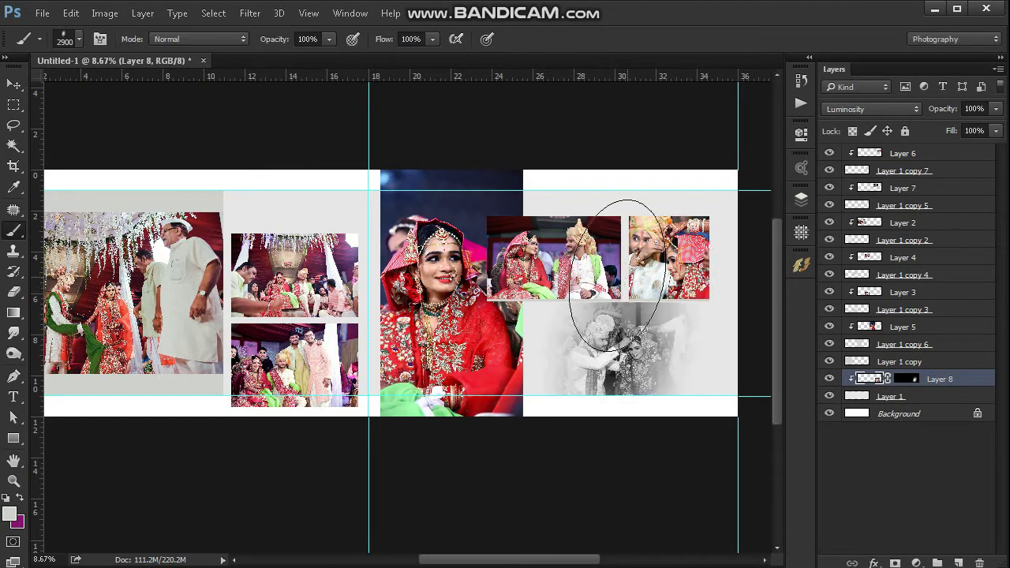
Step: Shift the seated-couple photo on Layer 7 slightly down so it covers the lower edge of its block
drag(529, 225, 727, 434)
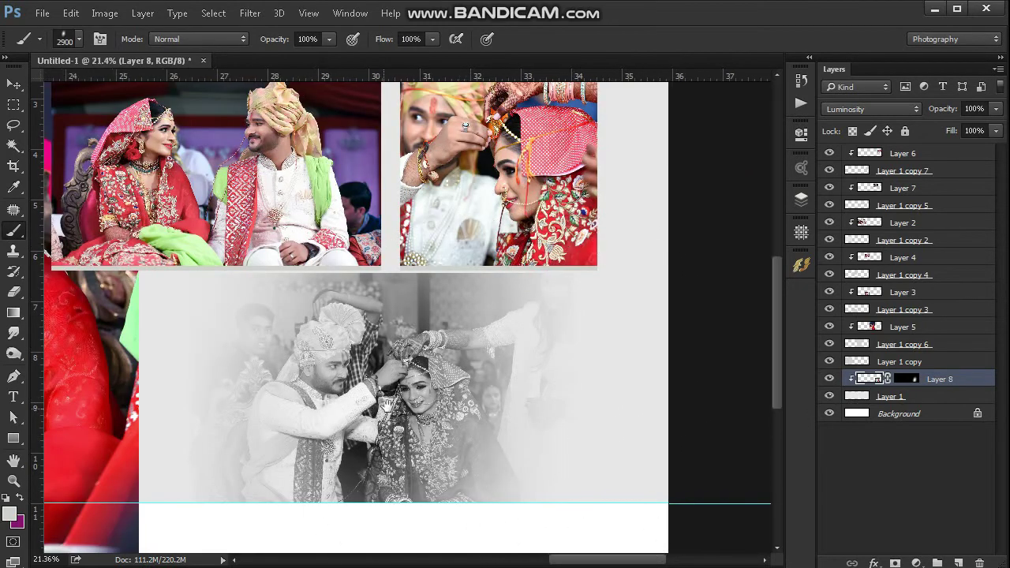
drag(379, 409, 456, 398)
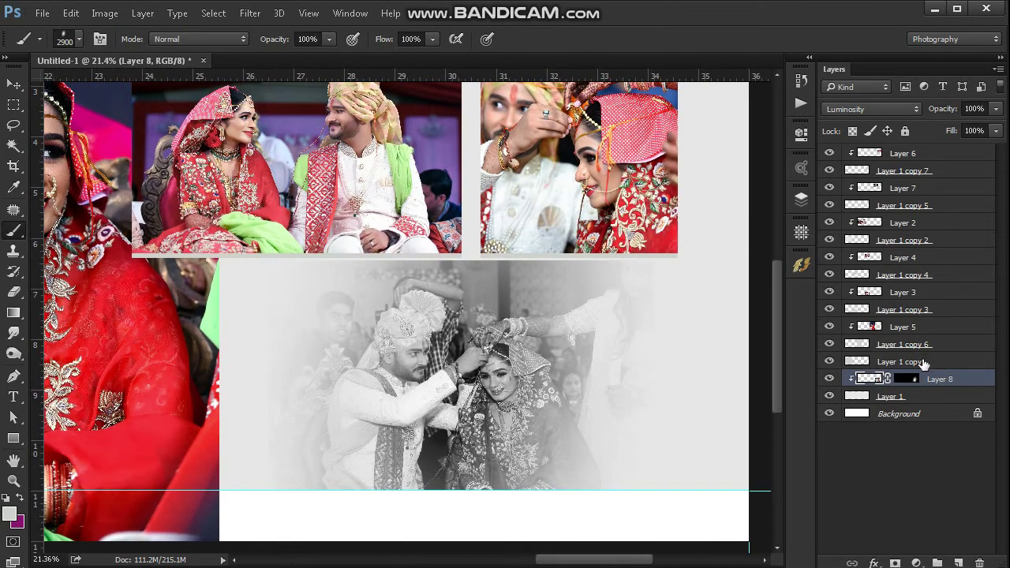
ctrl+right_click(332, 178)
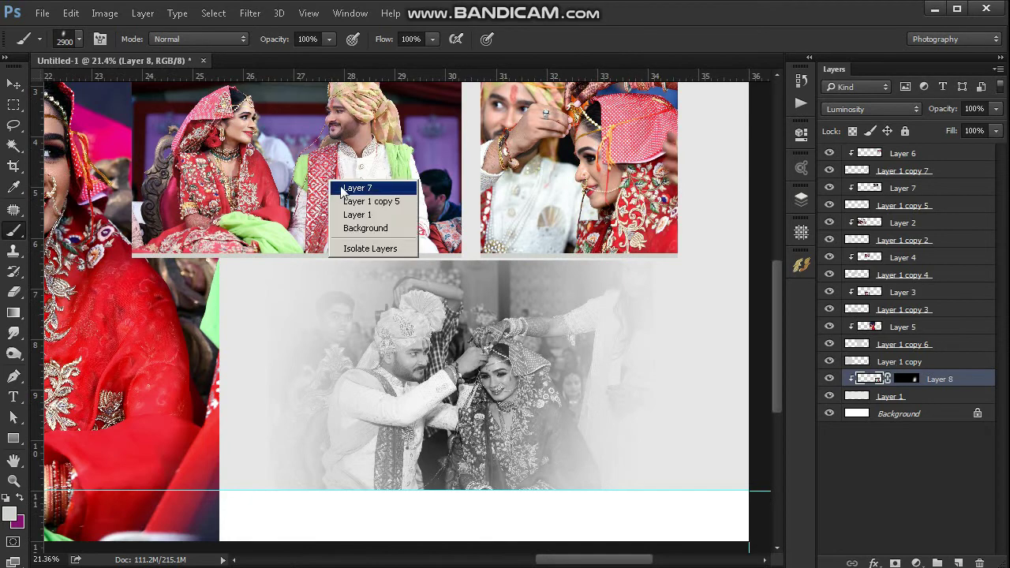
click(355, 187)
key(v)
drag(352, 203, 355, 208)
Step: Shift the close-up couple photo on Layer 6 slightly down so it covers the lower edge of its block
right_click(552, 181)
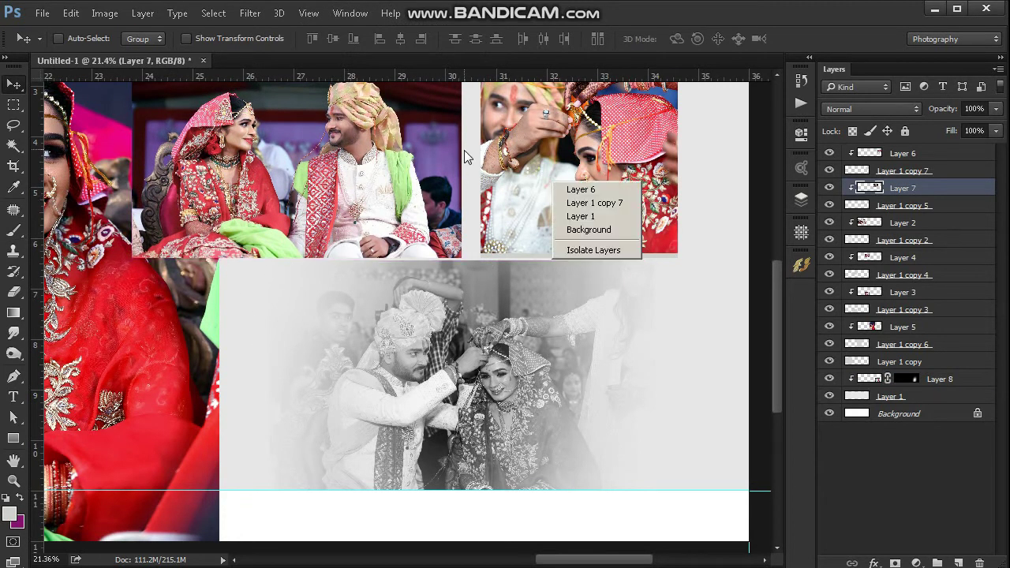
click(425, 153)
scroll(424, 153, down, 2)
scroll(430, 163, down, 3)
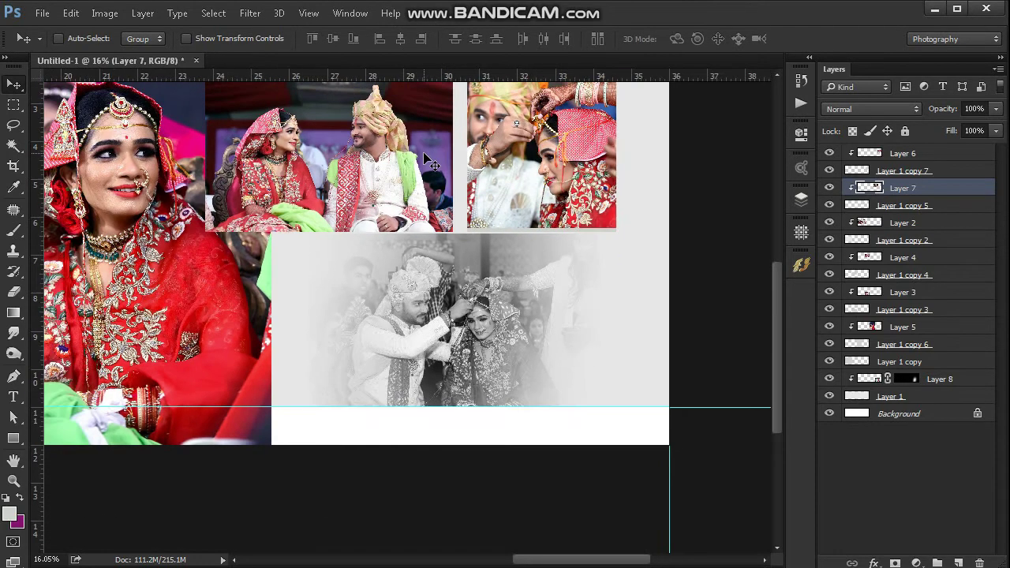
right_click(495, 149)
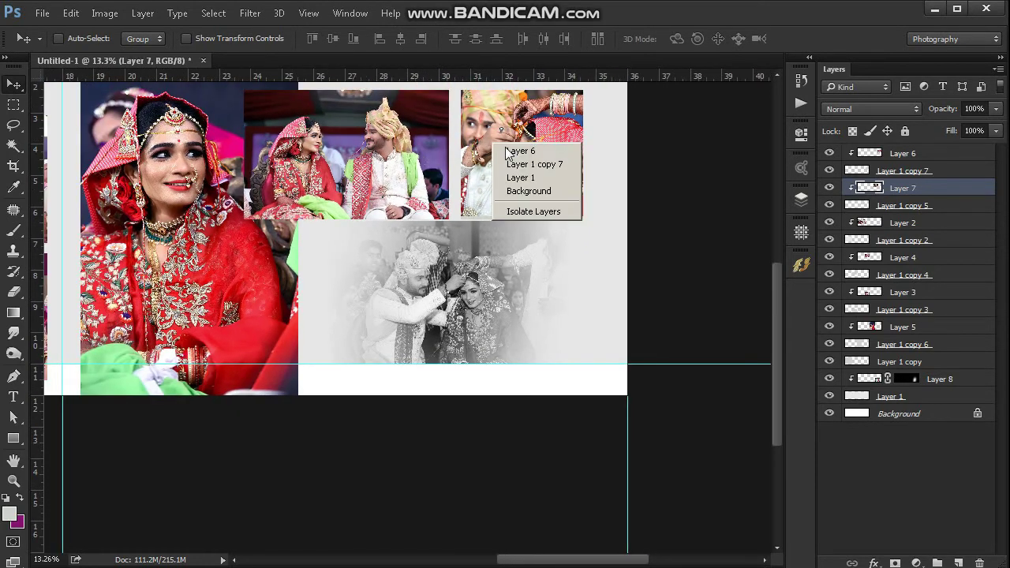
click(511, 154)
drag(511, 154, 518, 159)
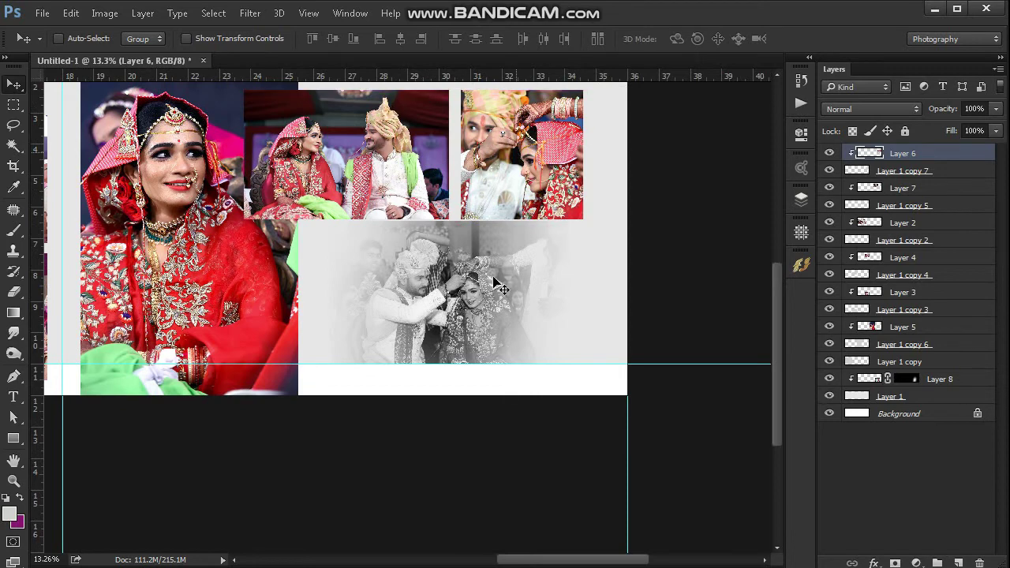
Step: Select the faded band photo on Layer 8 and lower its opacity to 54%
right_click(461, 314)
click(472, 314)
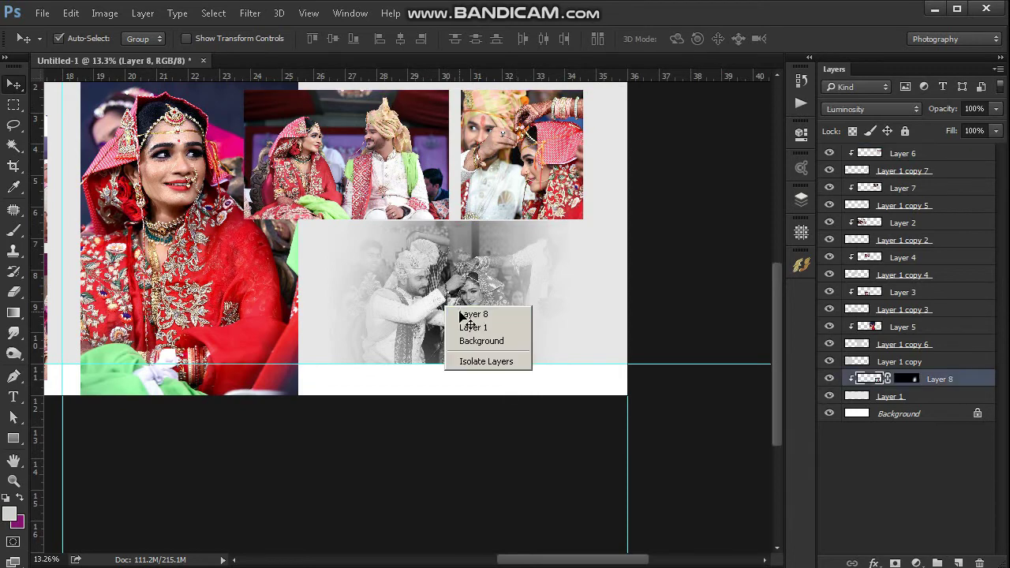
click(996, 110)
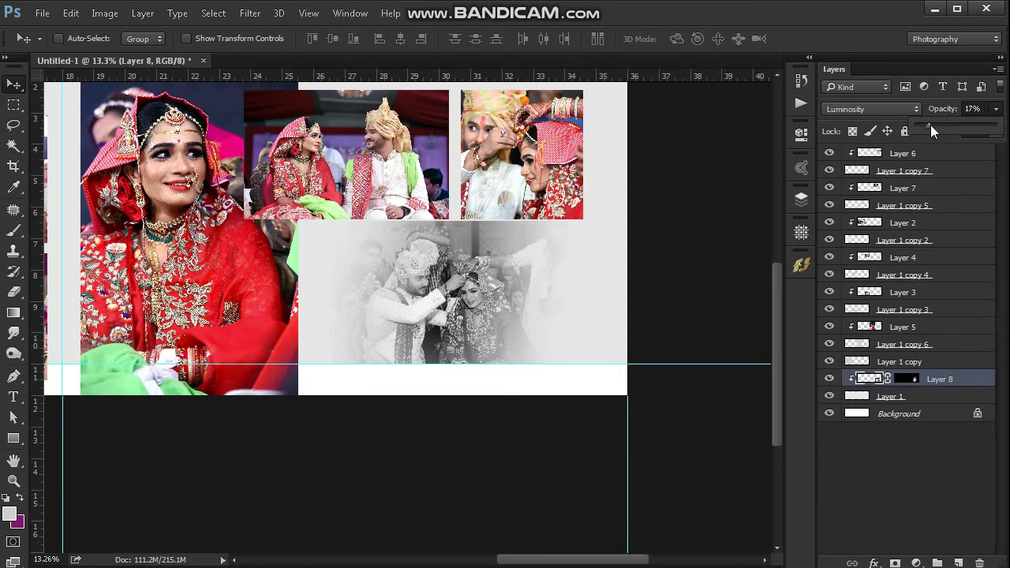
click(959, 124)
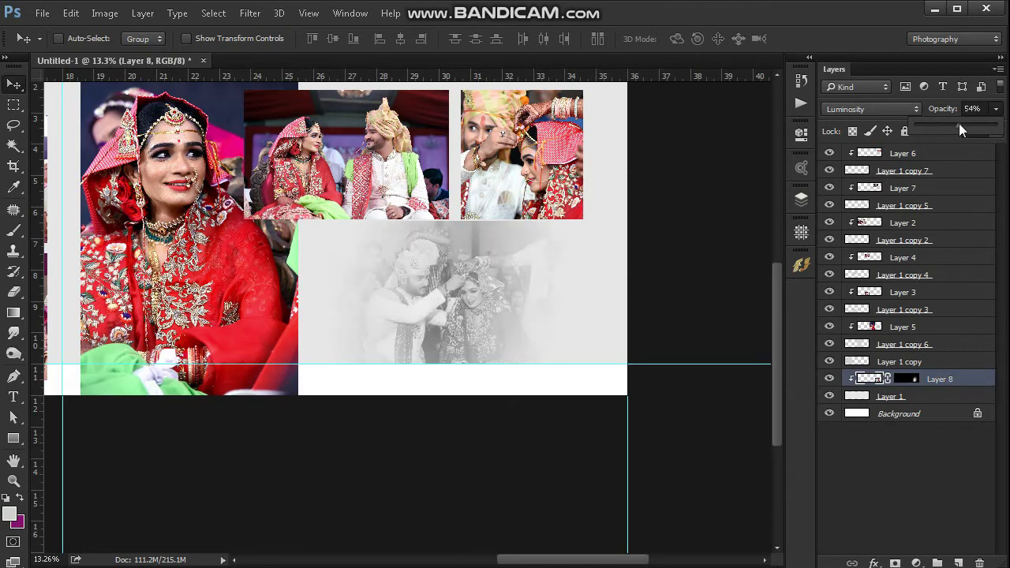
Step: Enlarge the faded Layer 8 photo to about 125.2% and move it slightly right within the band
click(872, 378)
key(ctrl+t)
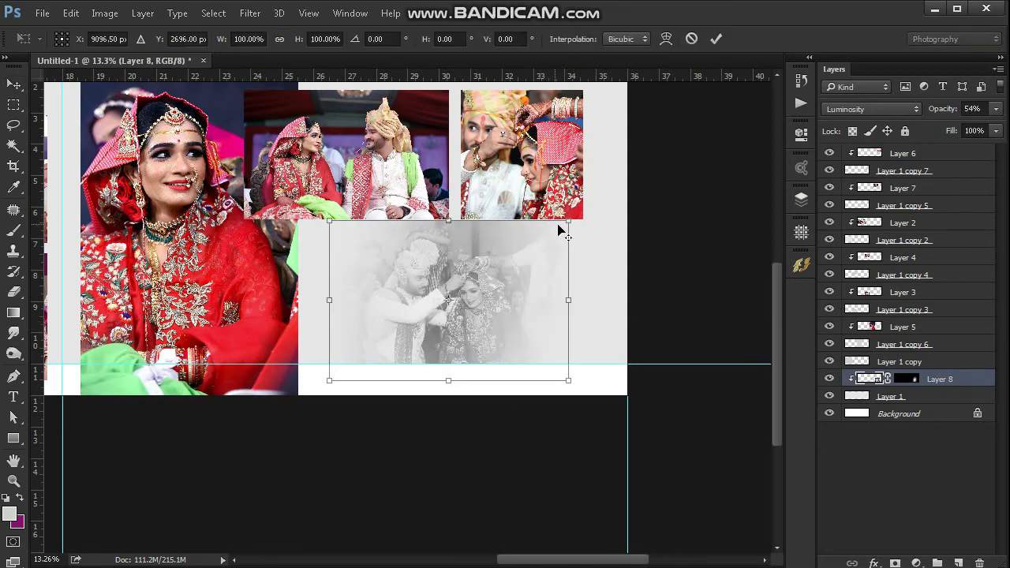
drag(563, 220, 603, 207)
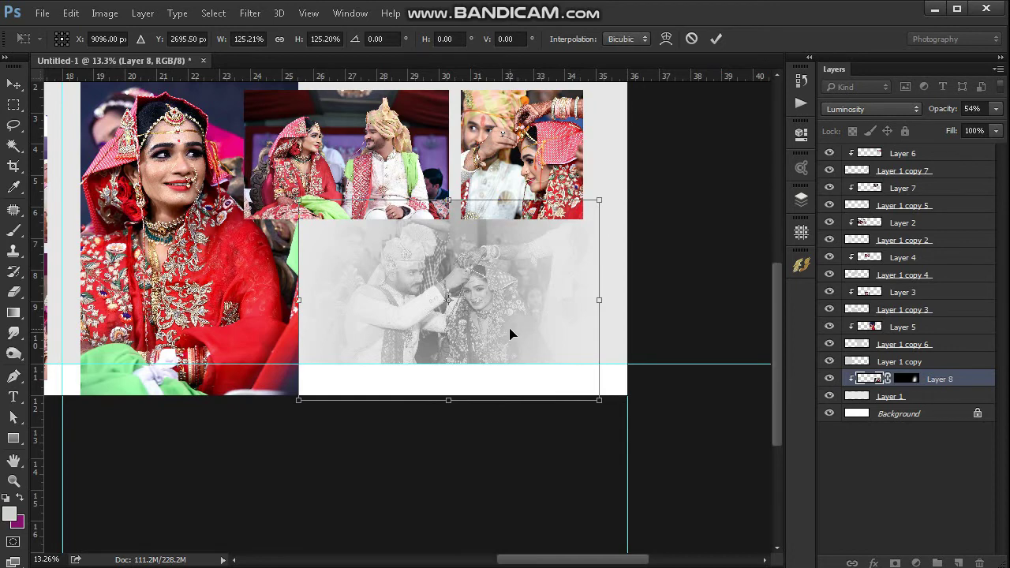
drag(504, 336, 513, 336)
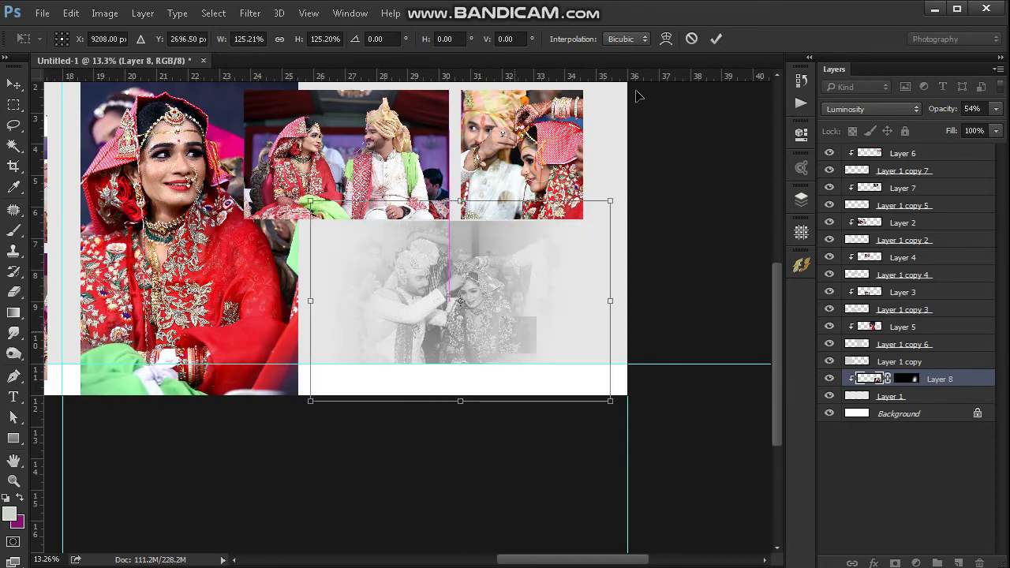
click(715, 38)
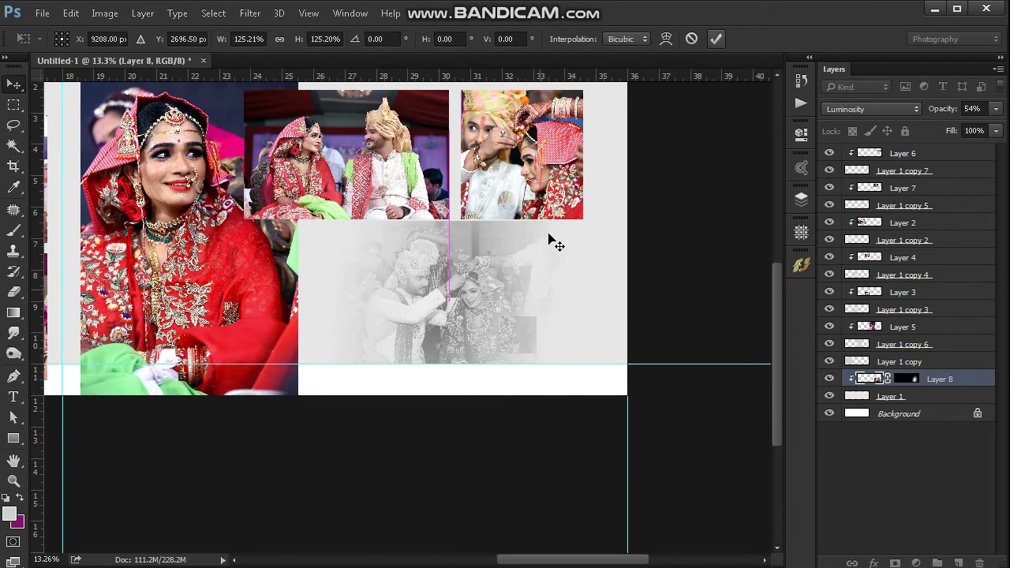
Step: Hide the guides and inspect the photos on the right-hand page of the spread
scroll(543, 230, down, 6)
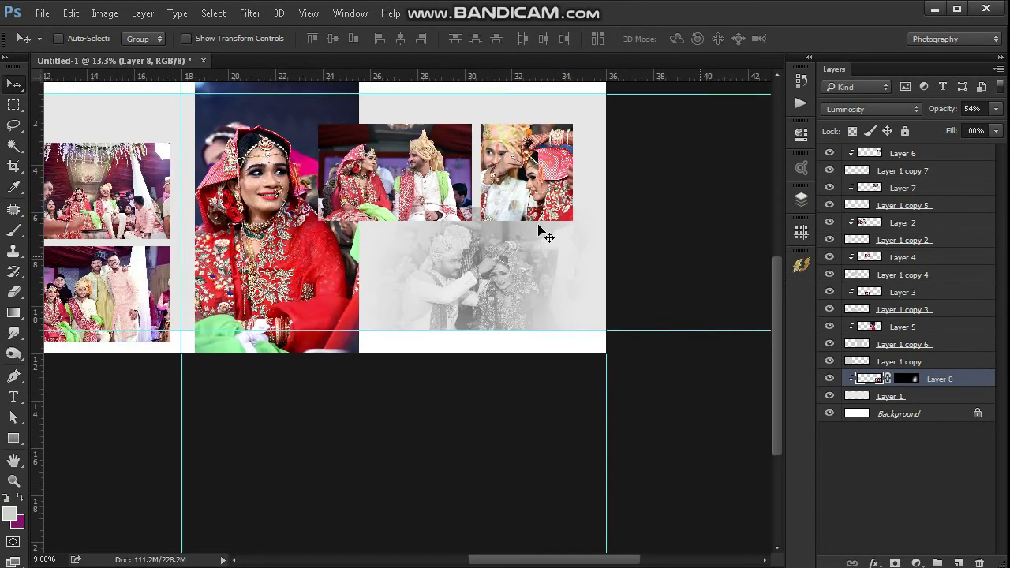
key(ctrl+h)
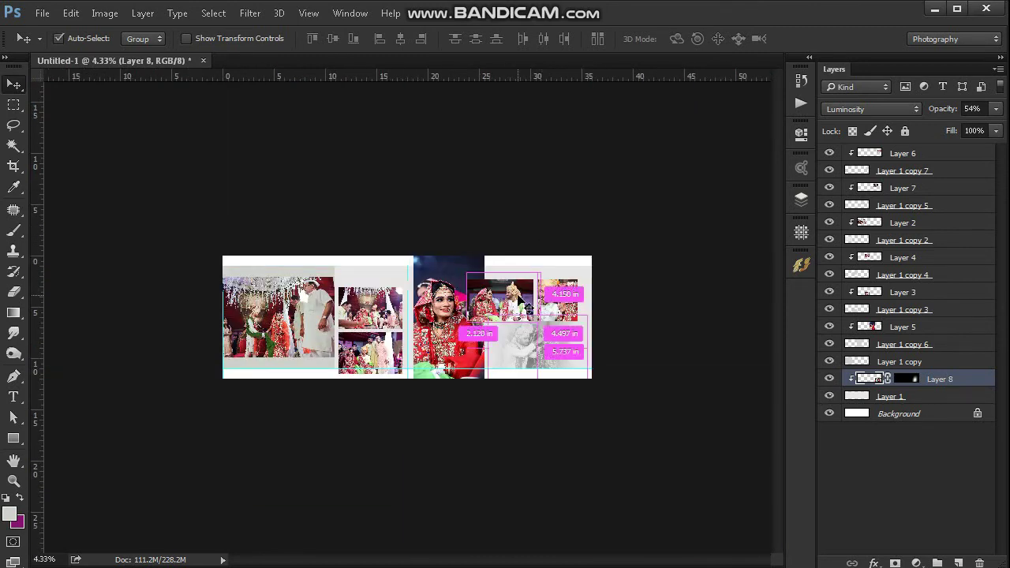
drag(424, 213, 579, 354)
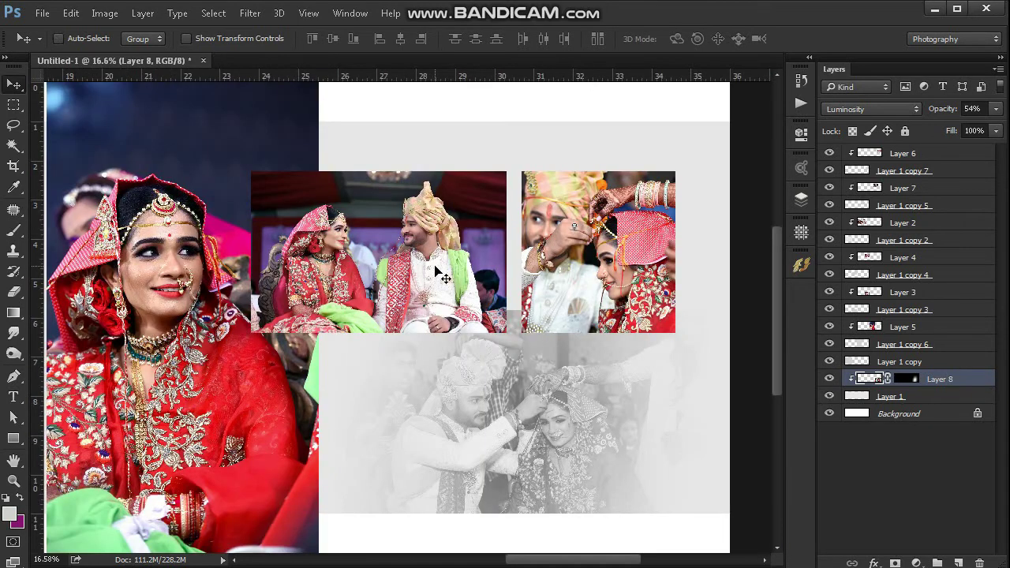
Step: Add a white 13 px inside Stroke at 100% opacity to Layer 1 copy 5, the block holding the seated couple photo
right_click(435, 271)
click(452, 274)
click(900, 205)
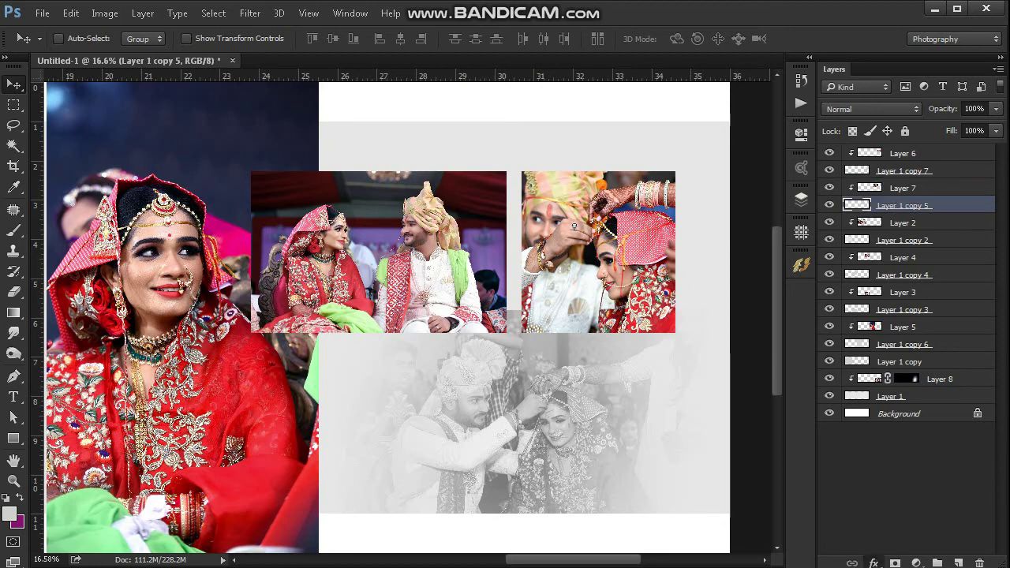
click(874, 566)
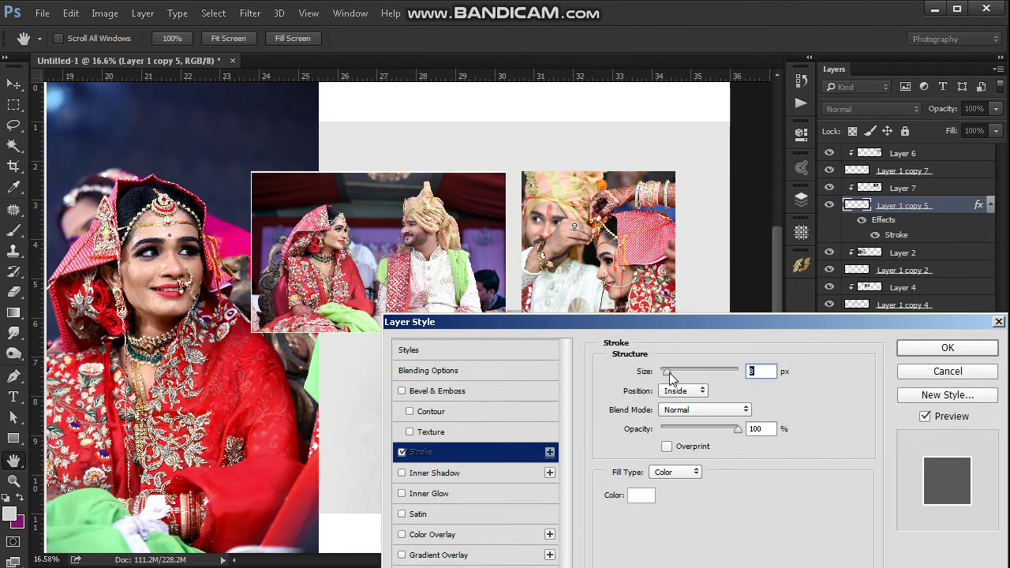
drag(669, 372, 670, 373)
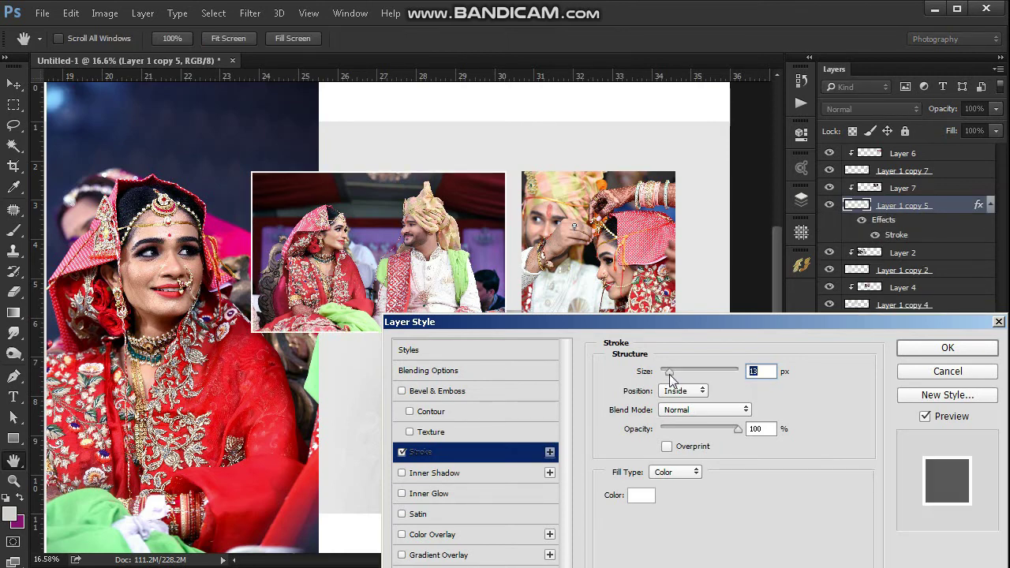
key(Return)
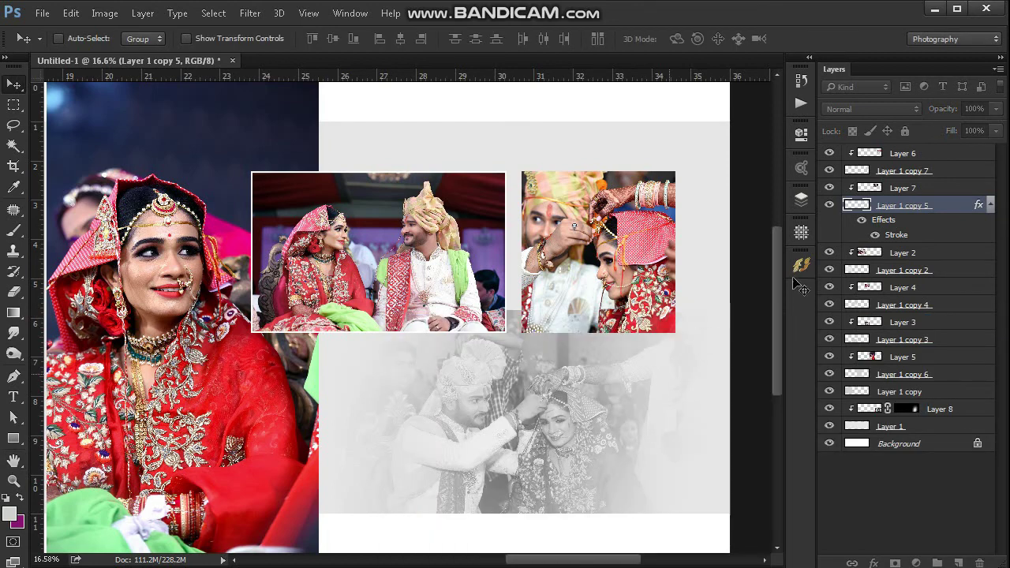
Step: Copy the stroke layer style from Layer 1 copy 5 and paste it onto Layer 1 copy 7, the close-up couple photo's block
right_click(897, 205)
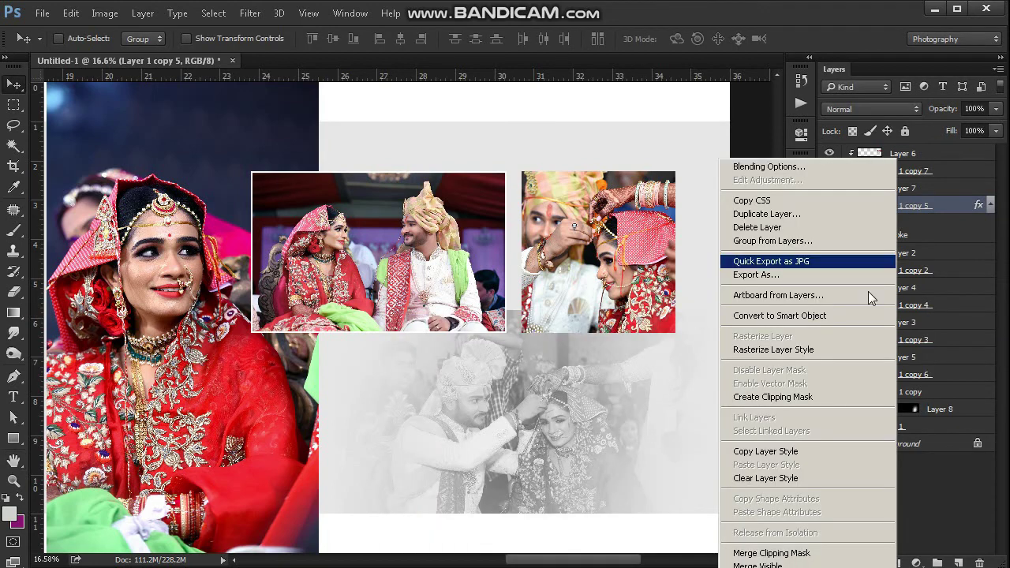
click(779, 451)
ctrl+right_click(607, 296)
click(609, 289)
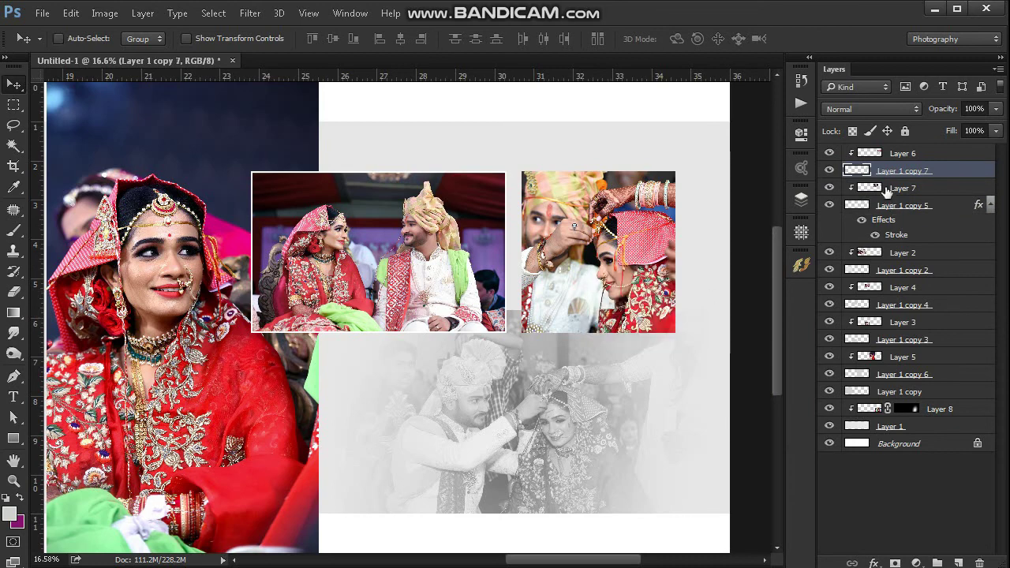
right_click(886, 172)
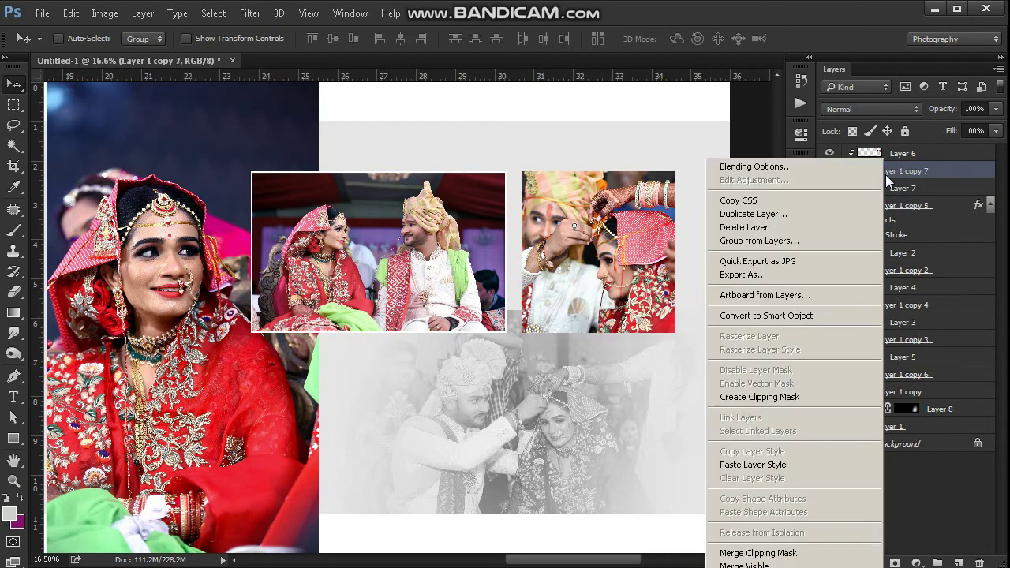
click(792, 464)
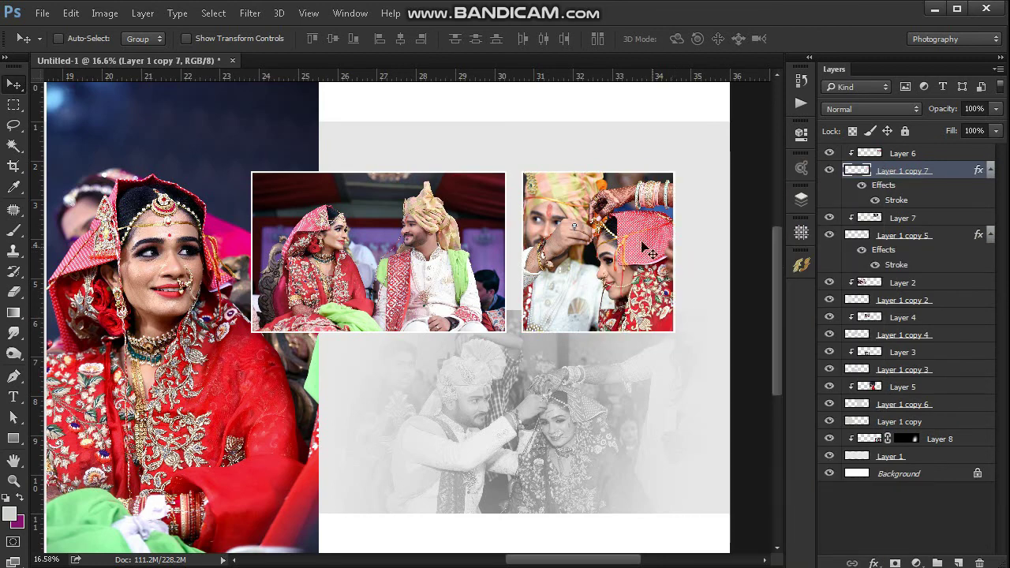
Step: Examine the complete two-page spread in full-screen view
scroll(620, 242, down, 5)
scroll(623, 246, down, 1)
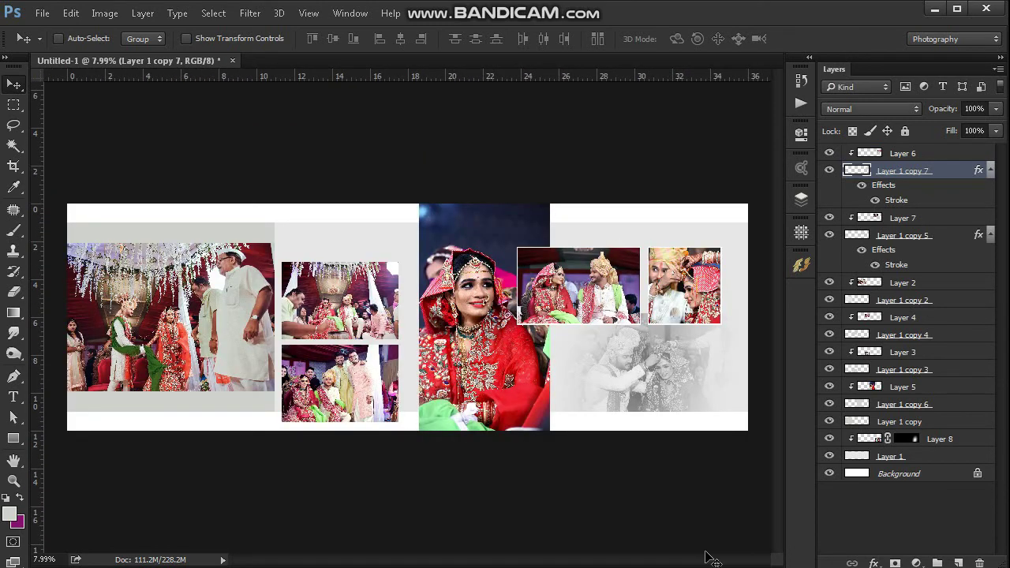
click(623, 567)
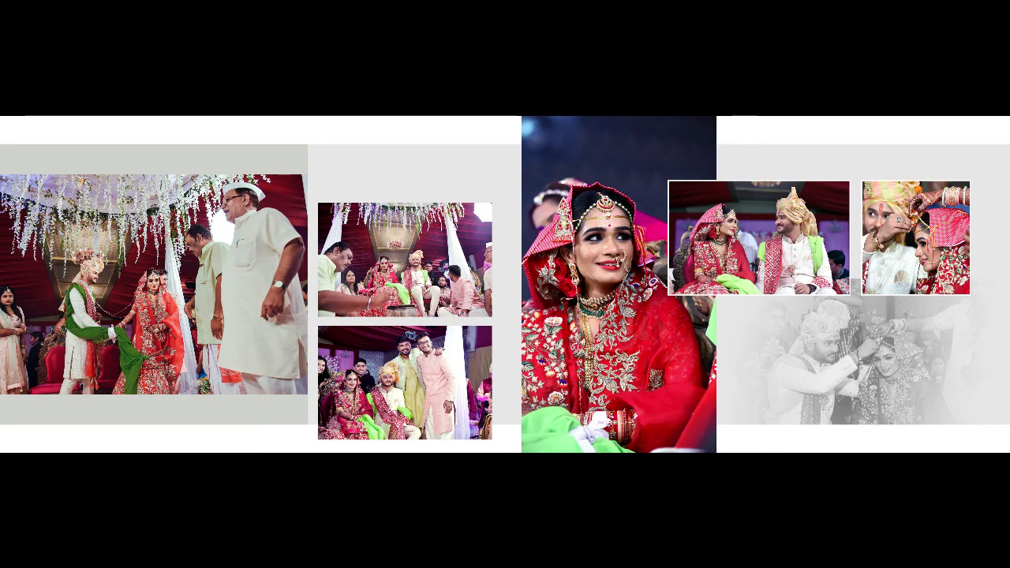